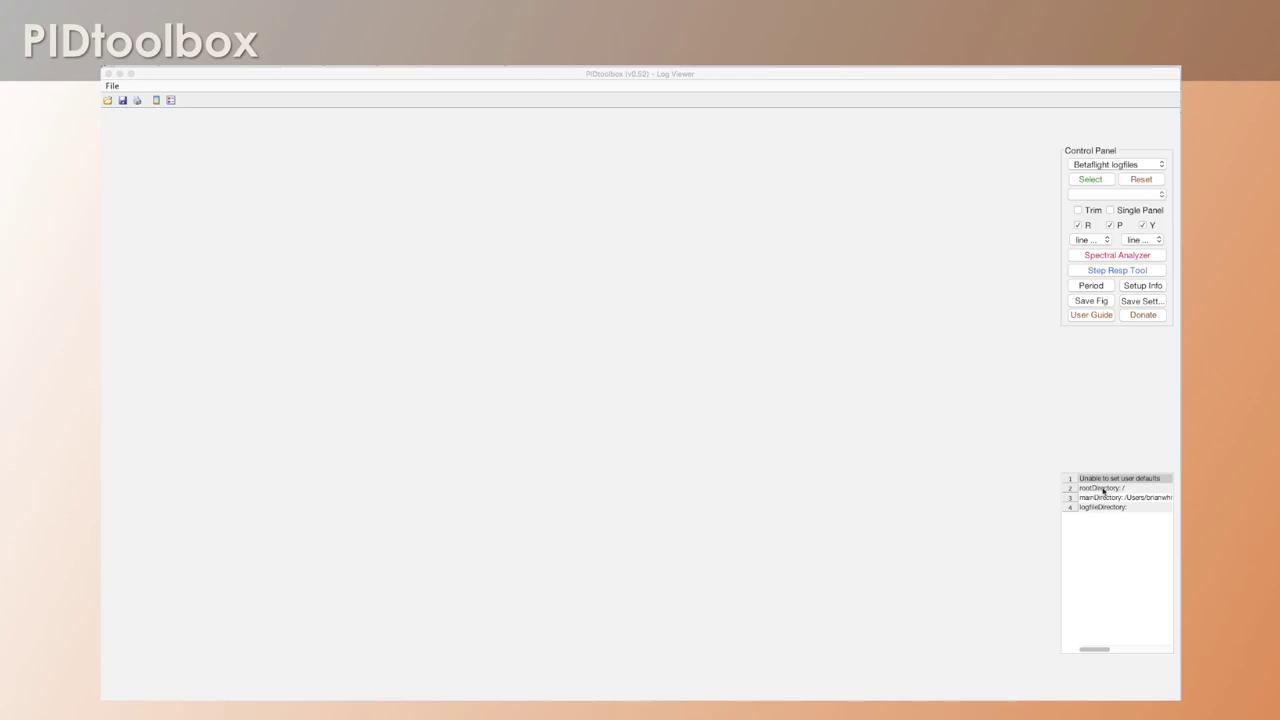
Step: Check the root and main directory messages and open the main folder
left_click(1124, 537)
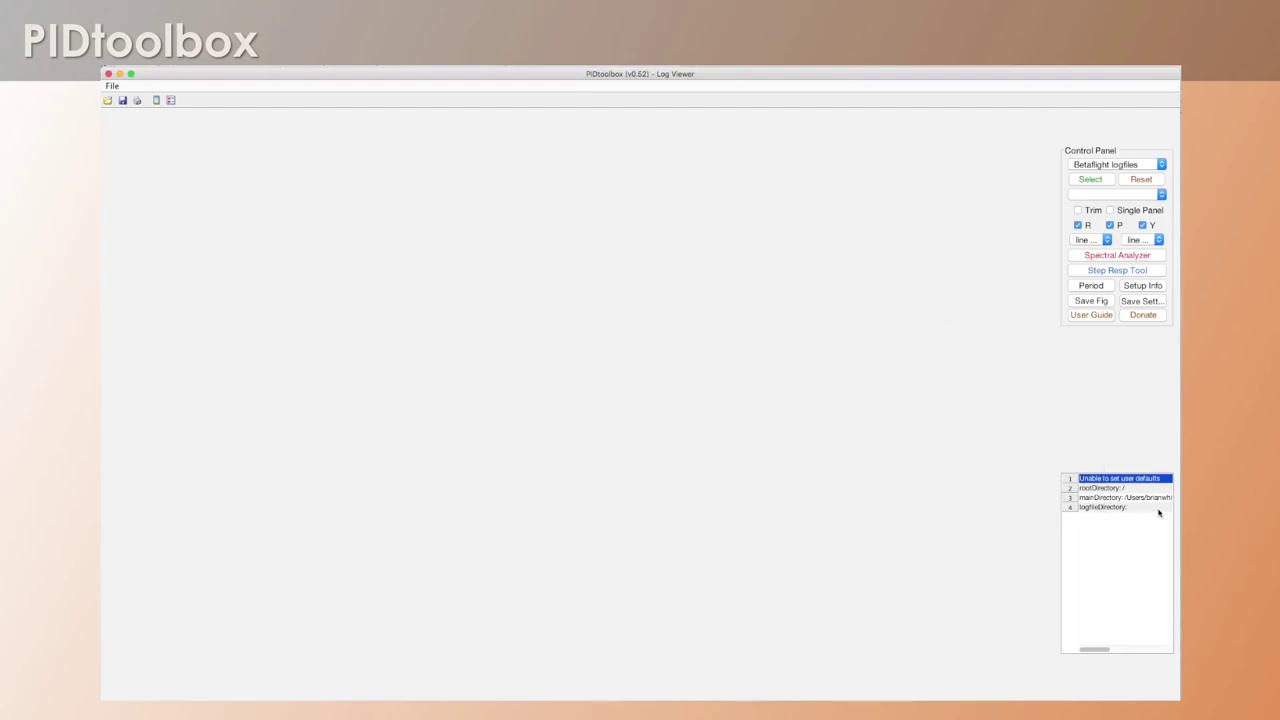
left_click(1108, 488)
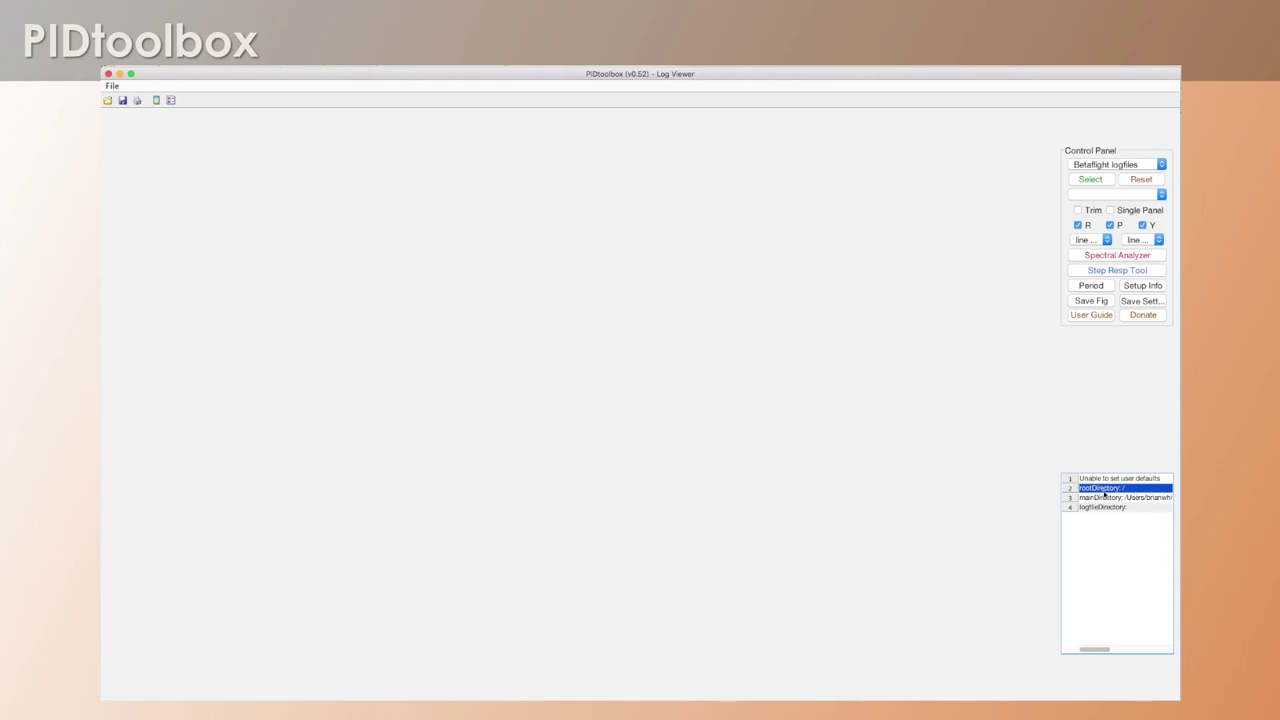
left_click(1163, 497)
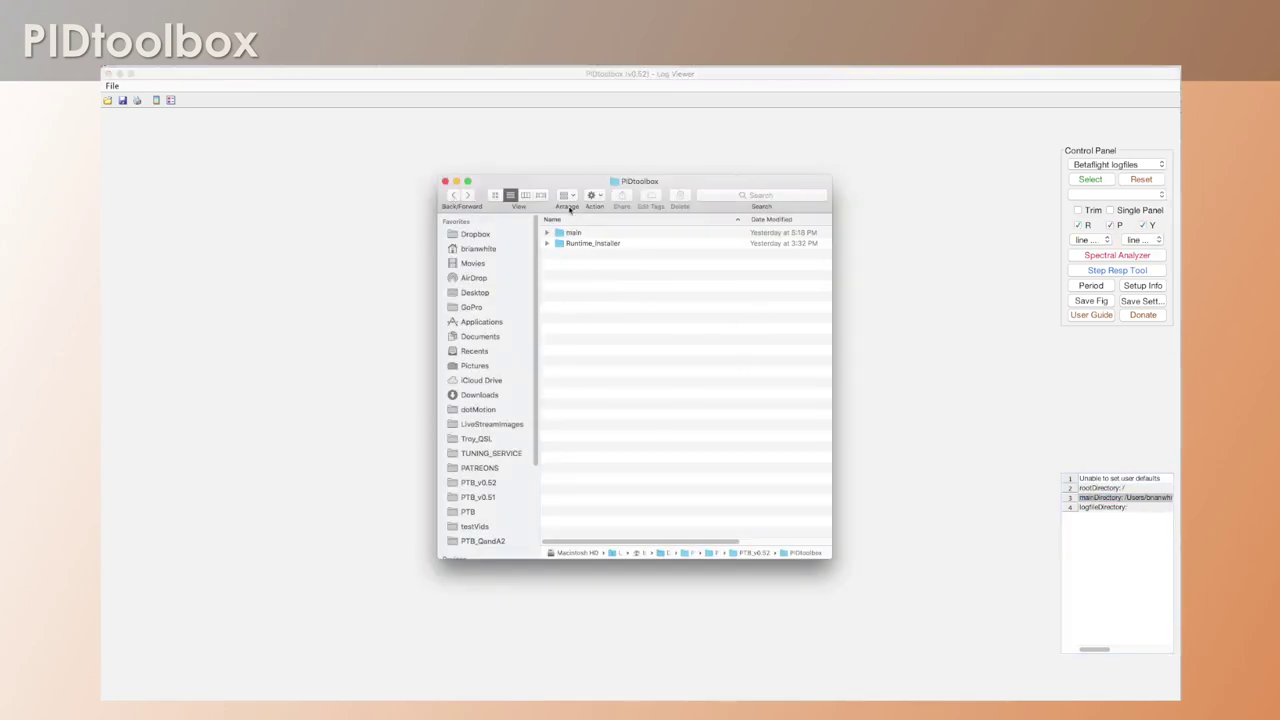
left_click(576, 234)
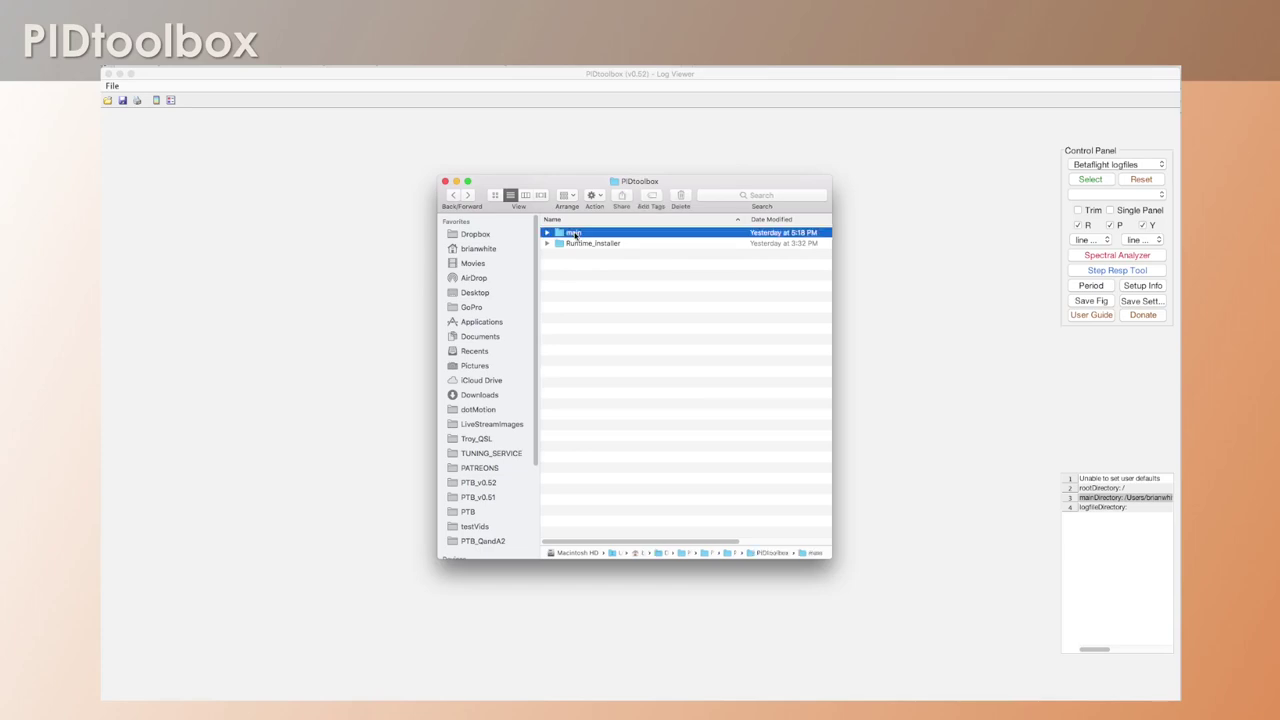
left_click(766, 527)
double_click(576, 234)
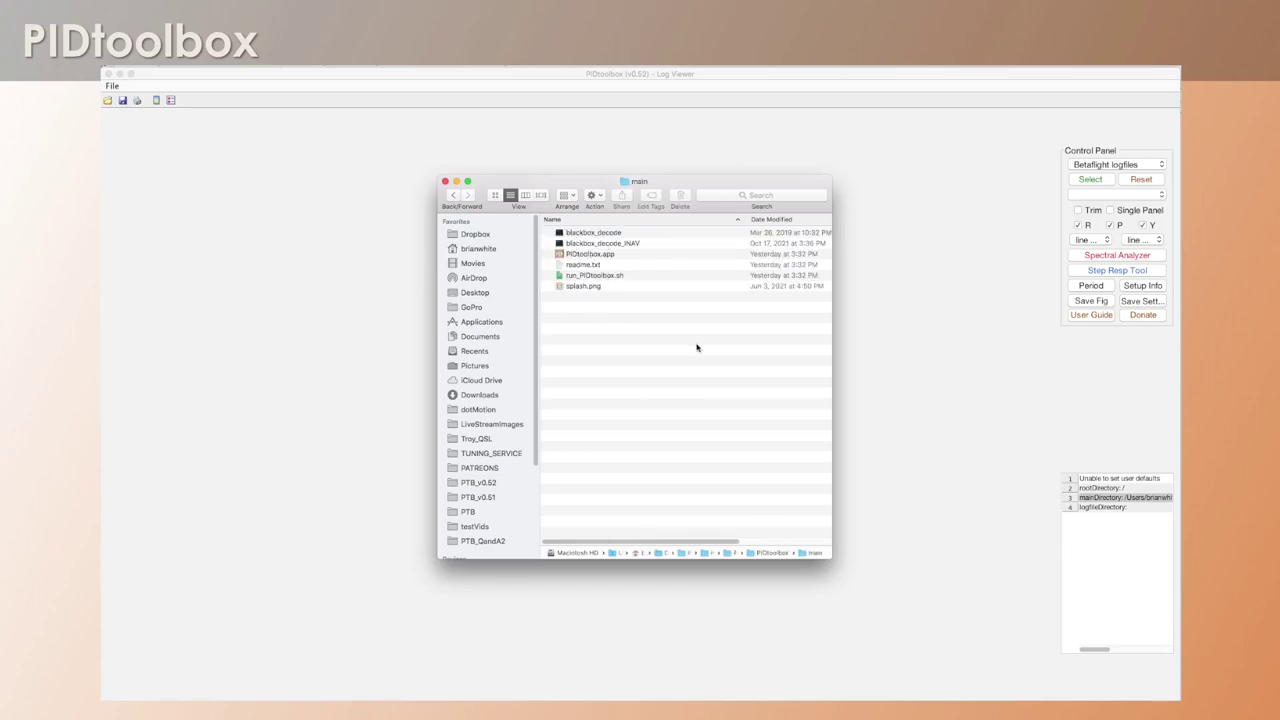
left_click(1094, 507)
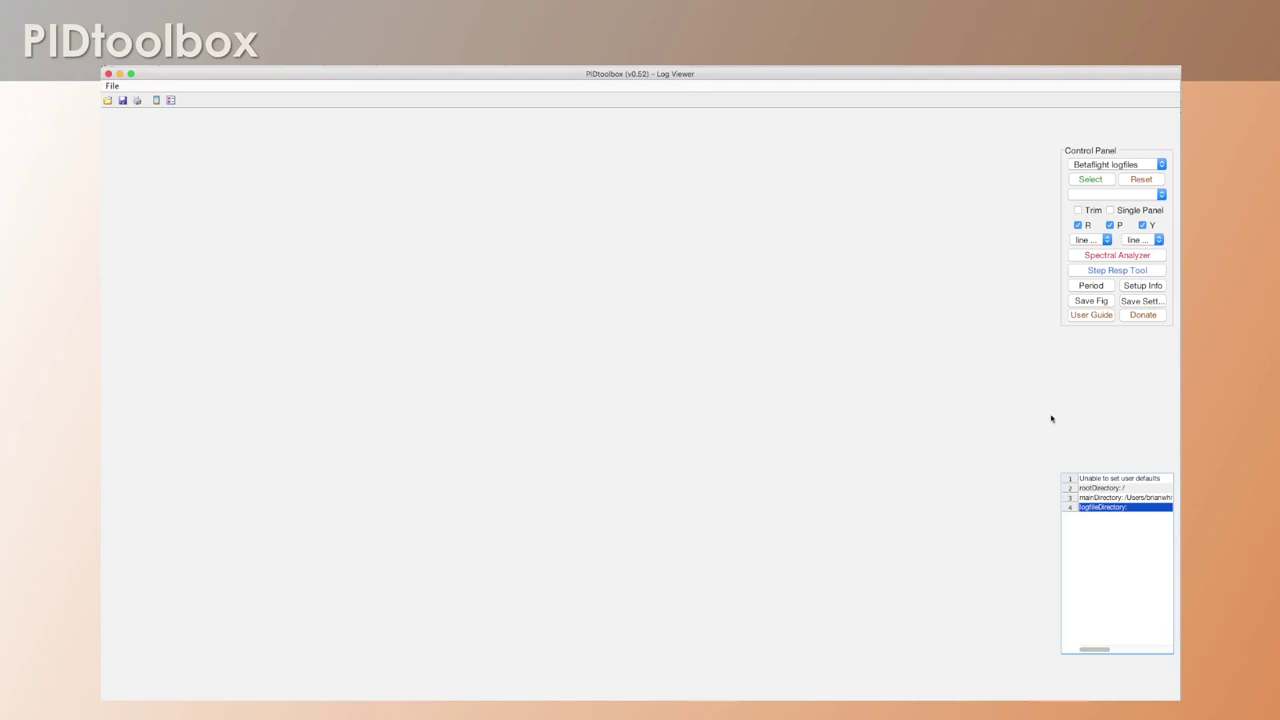
Step: Import FM6s_PDbal0.6–1.2.bbl from the PTB_v0.52 folder into the log viewer
left_click(1092, 181)
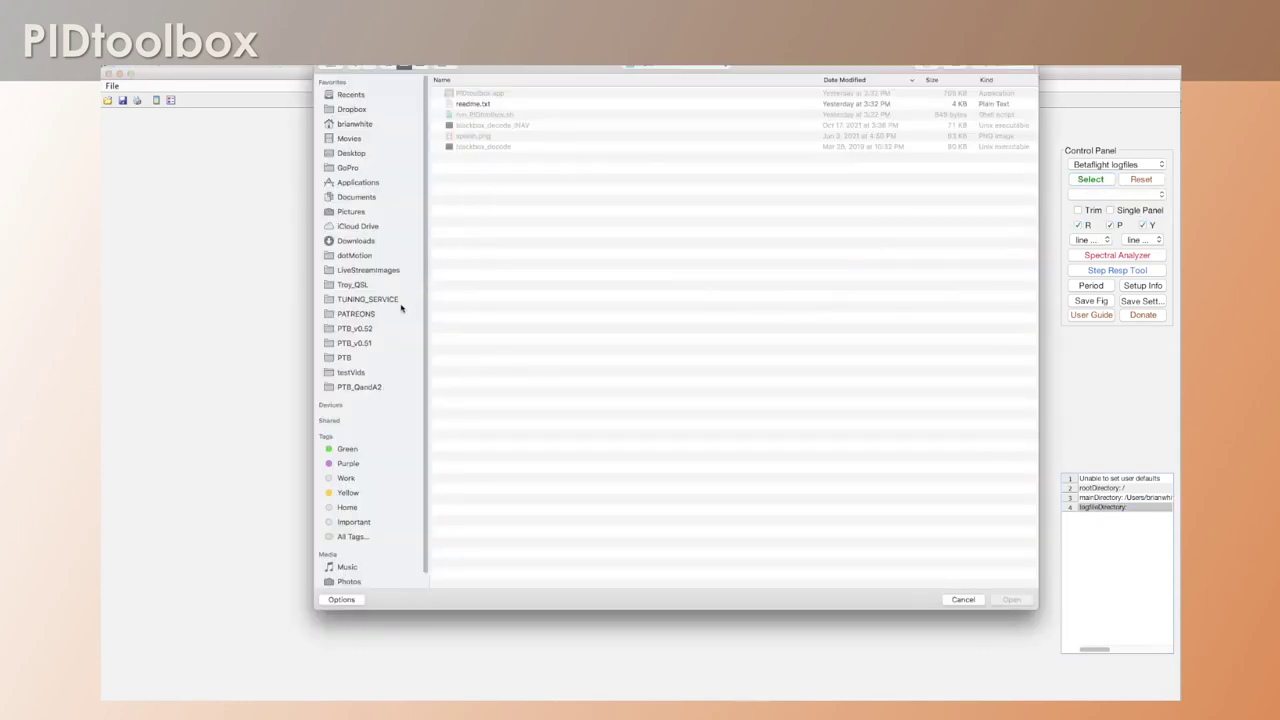
left_click(356, 329)
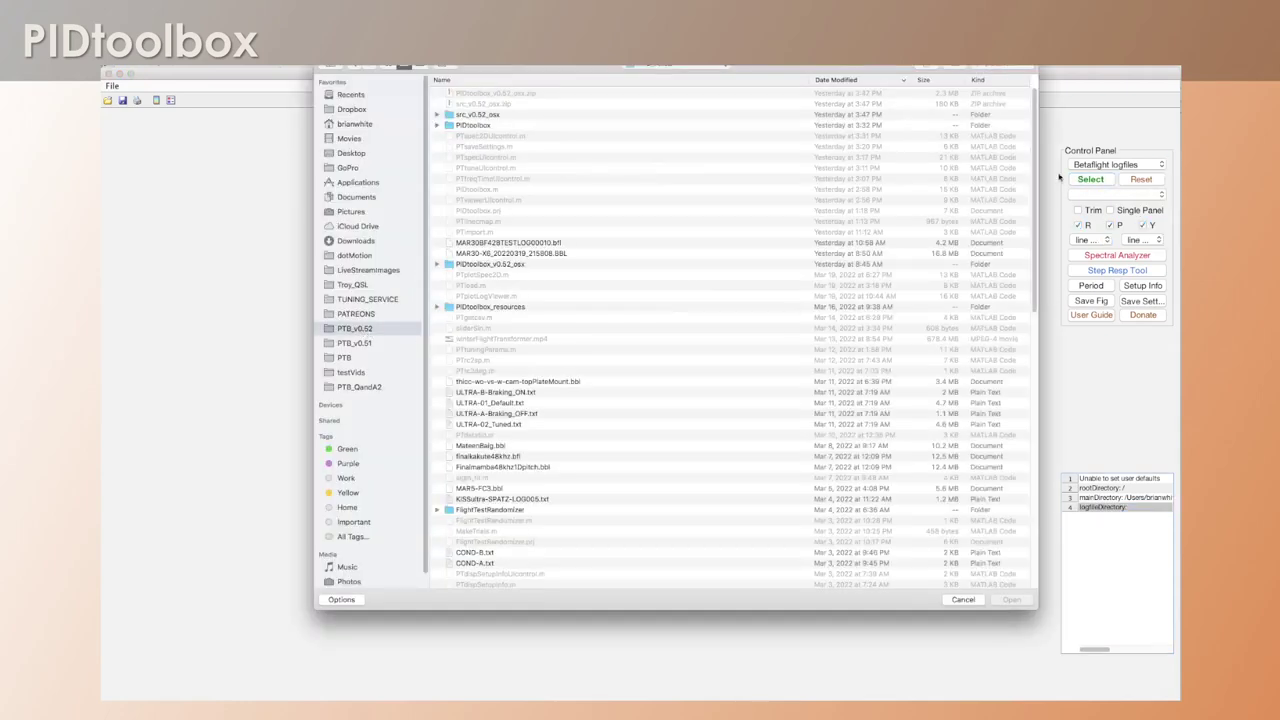
scroll(593, 455, "down", 15)
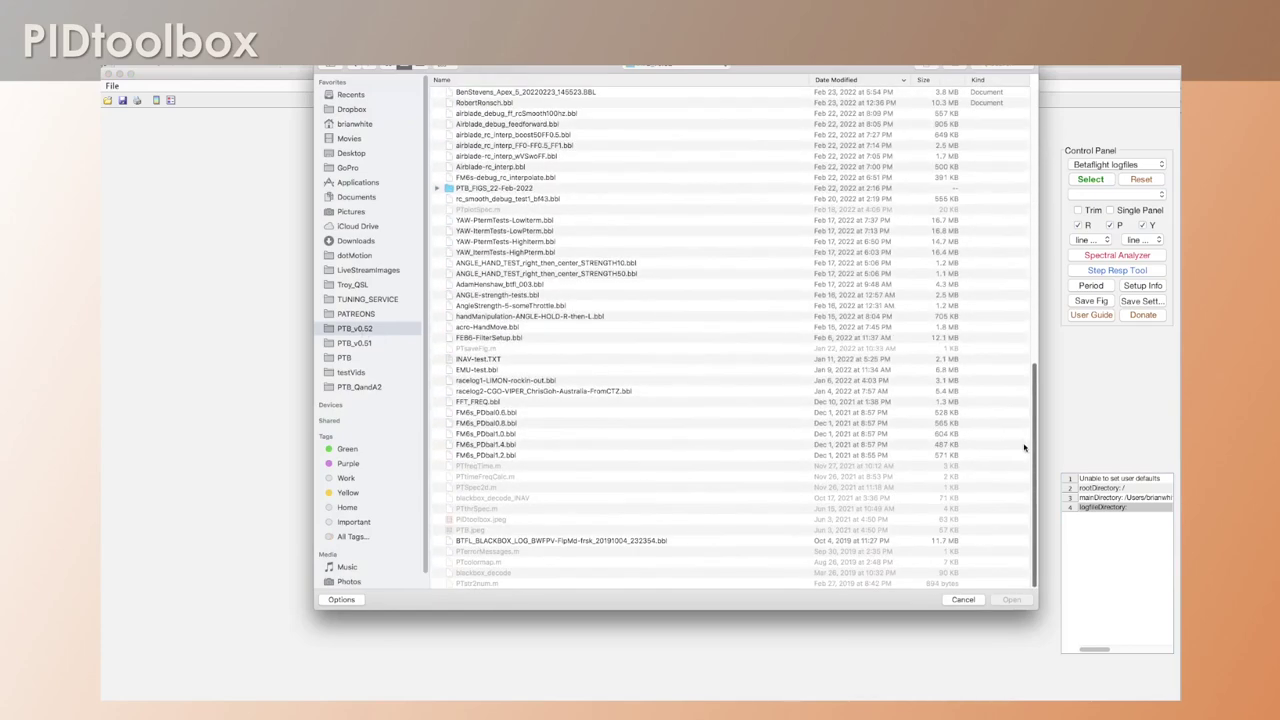
left_click_drag(536, 413, 527, 458)
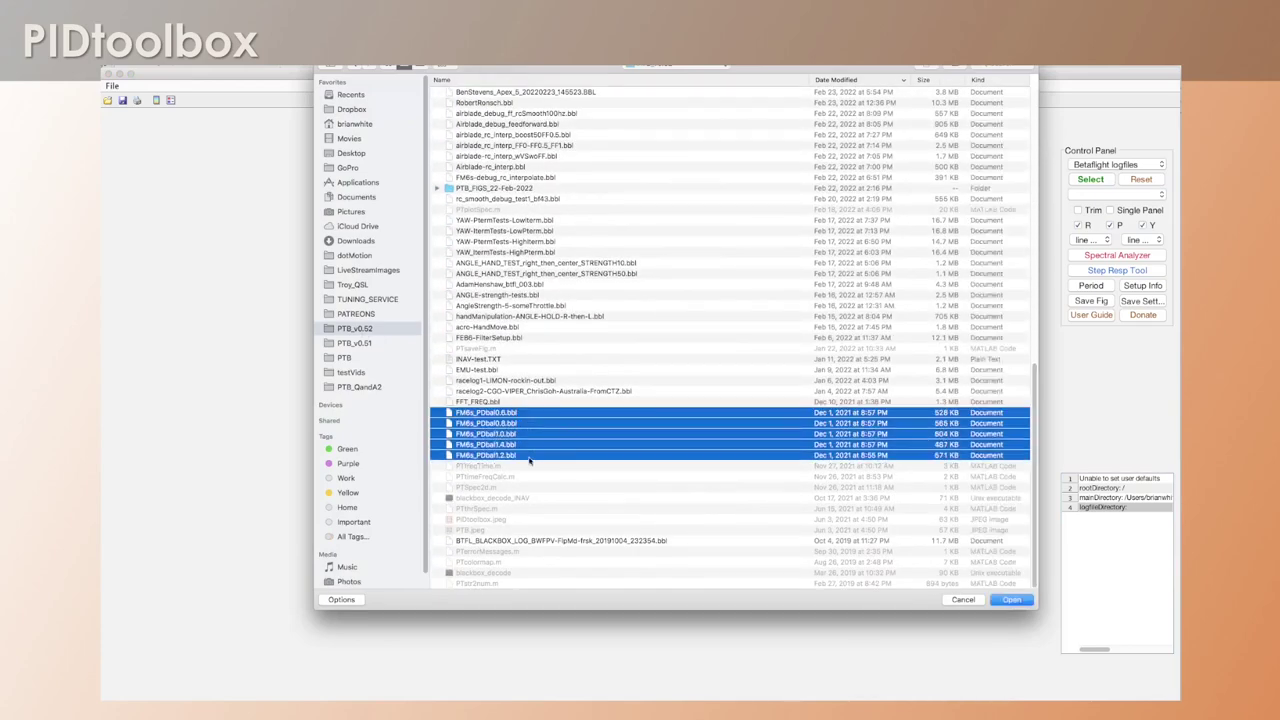
left_click(1013, 600)
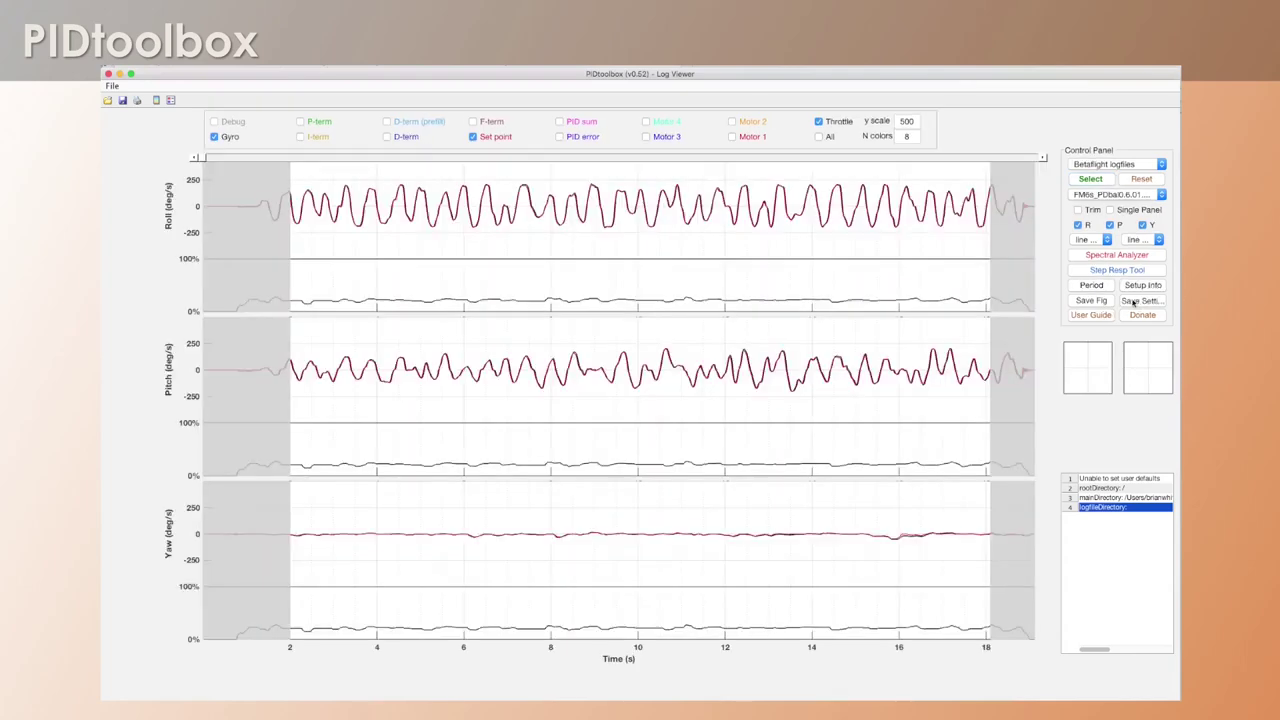
Step: Save settings as defaults and inspect the LogViewer-SinglePanel entry in the table
left_click(1142, 301)
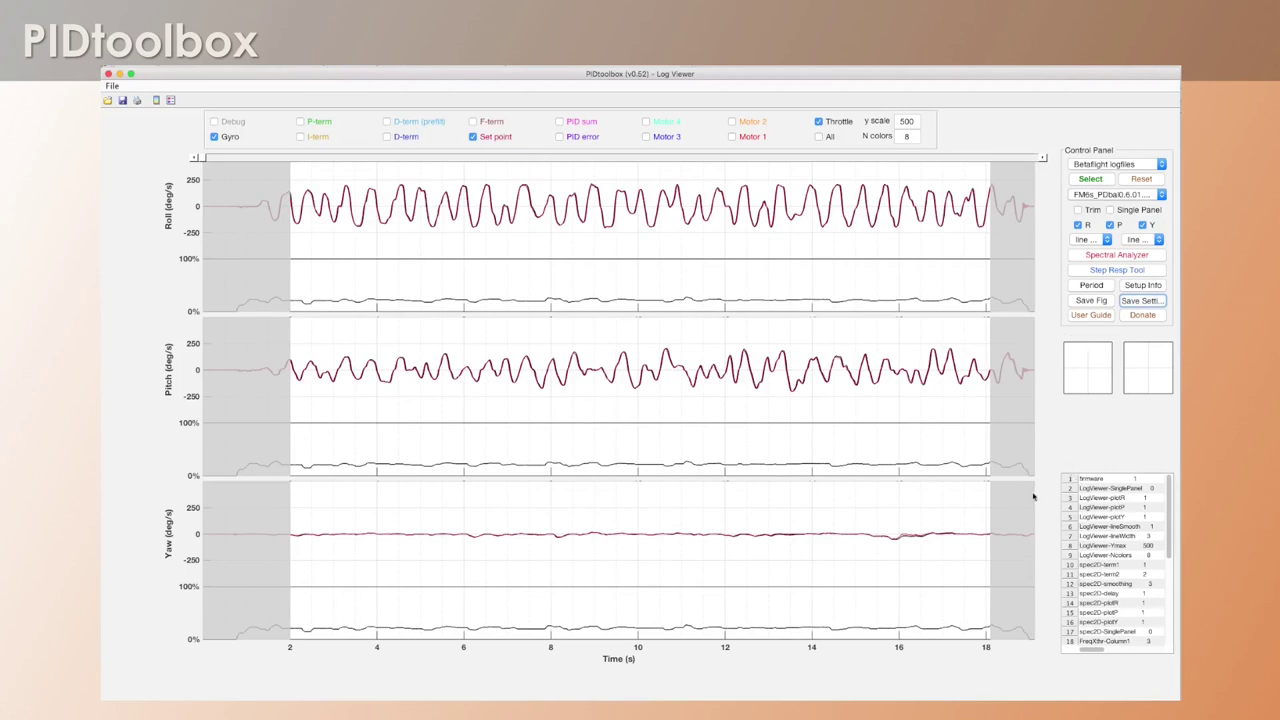
left_click(1160, 488)
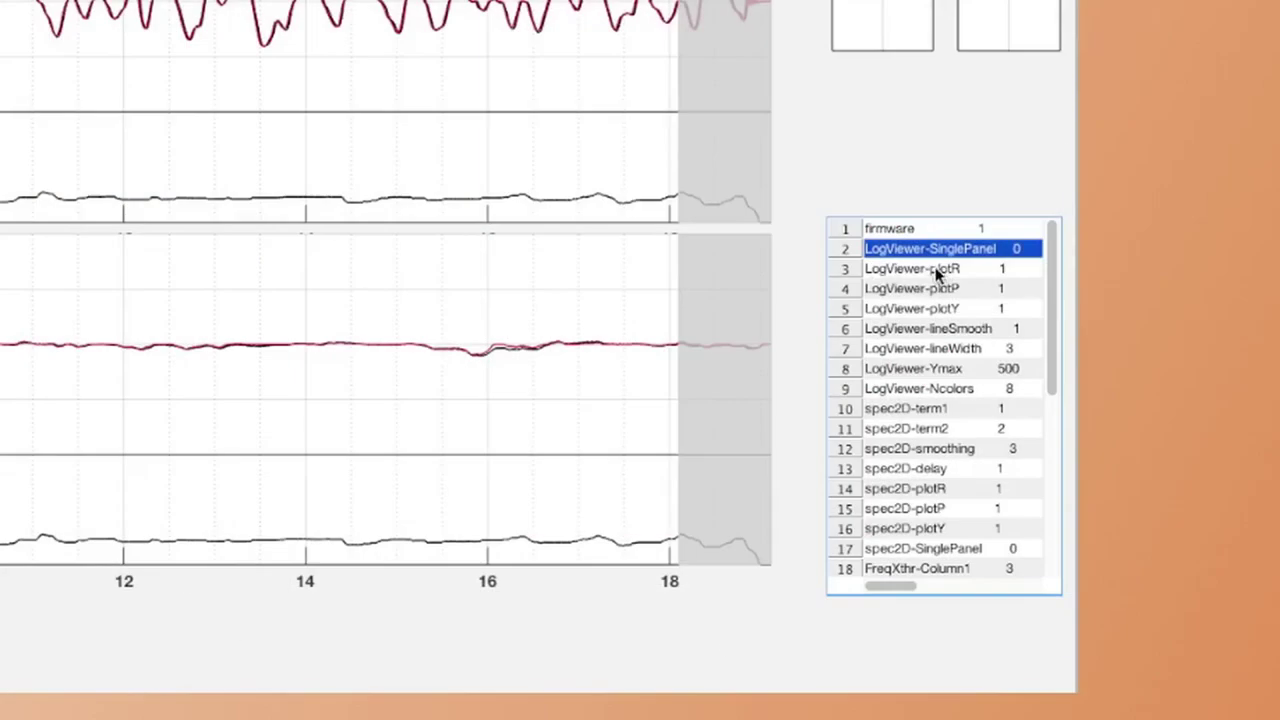
left_click(1089, 497)
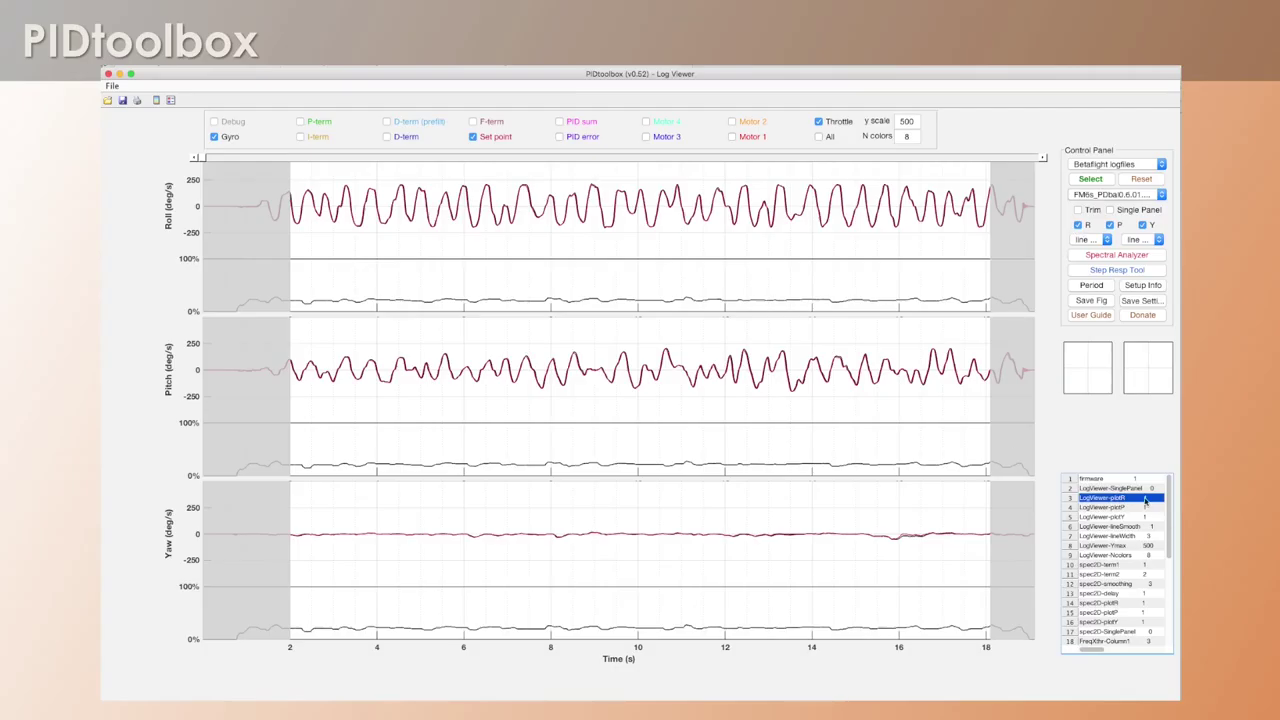
left_click(1143, 507)
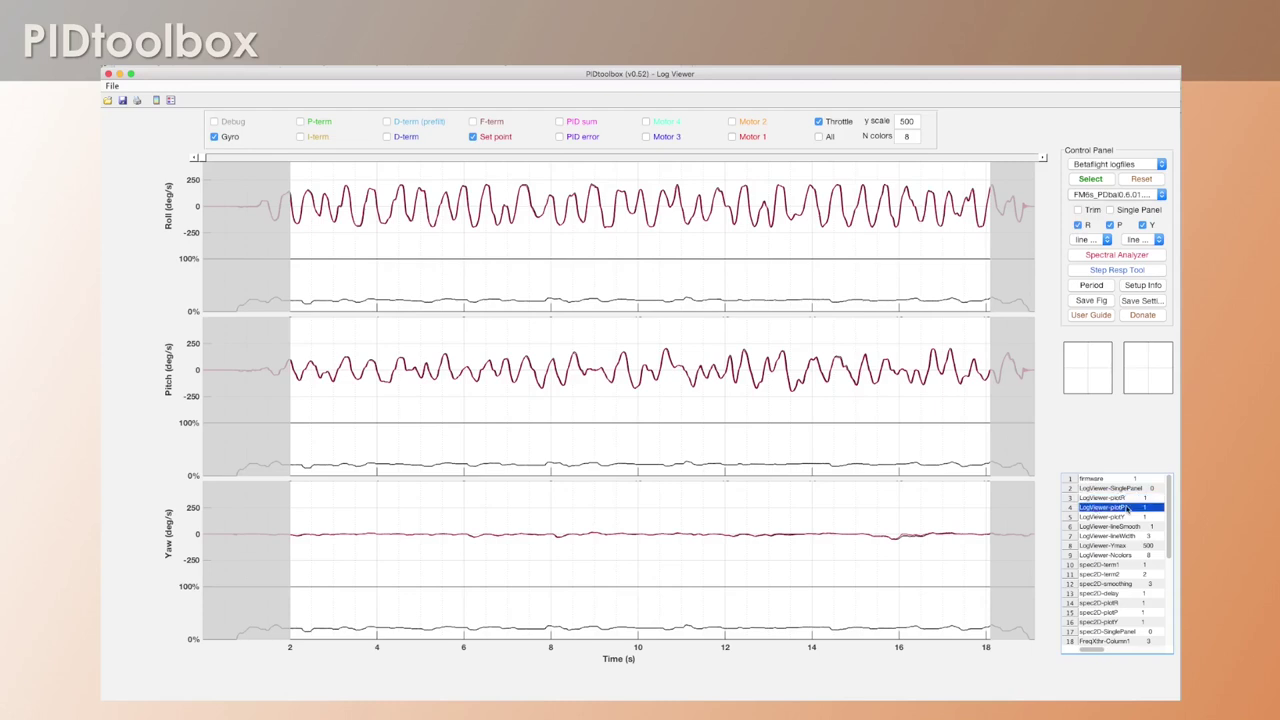
left_click(1120, 517)
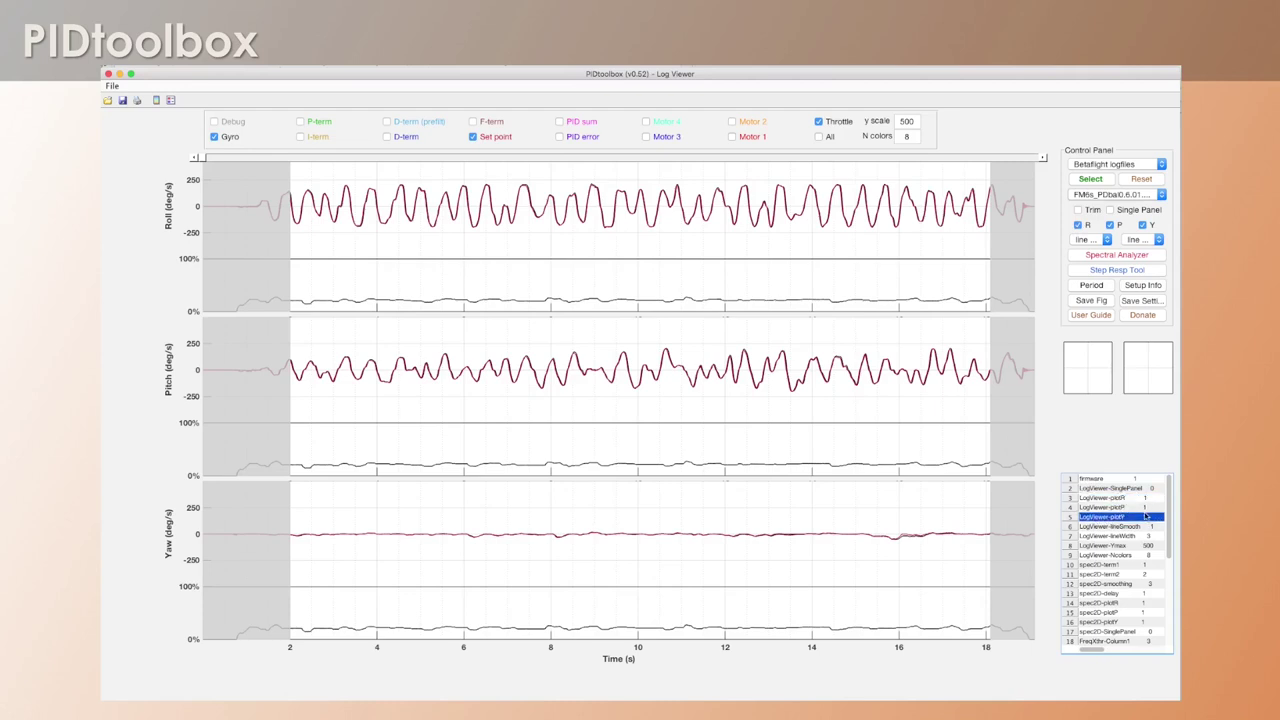
left_click(1098, 530)
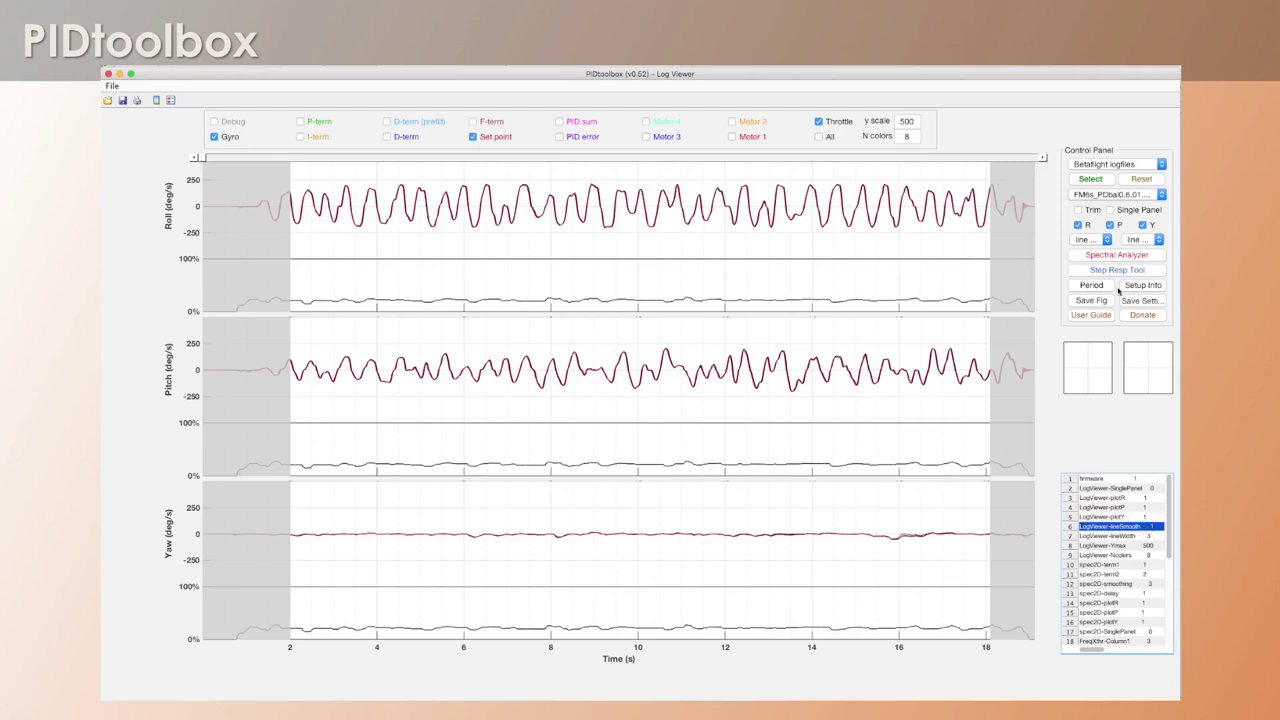
left_click(1106, 241)
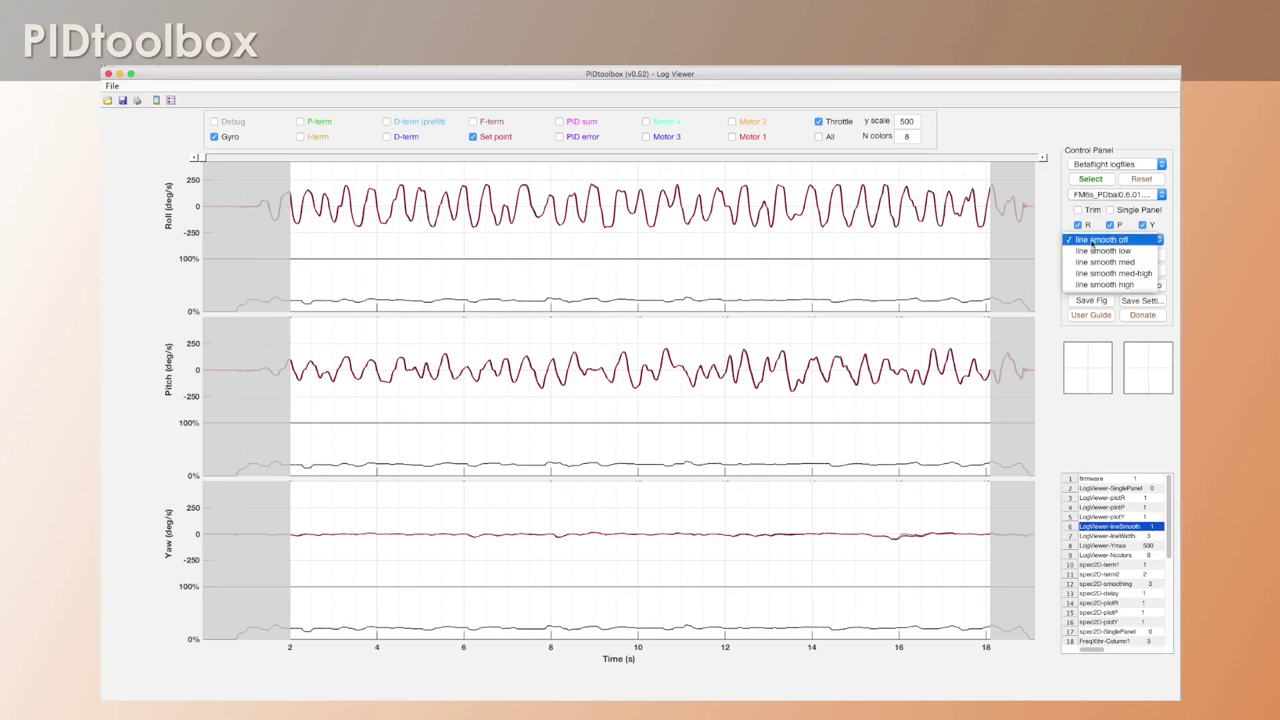
left_click(1098, 119)
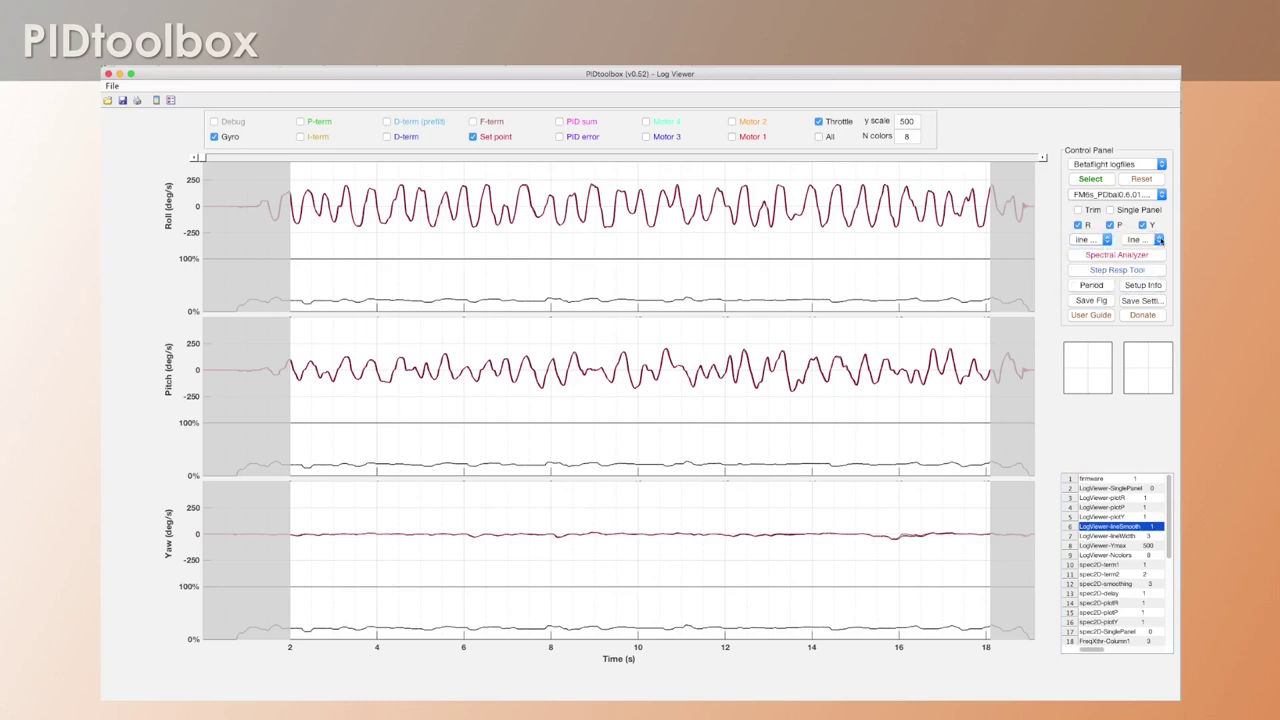
left_click(1104, 564)
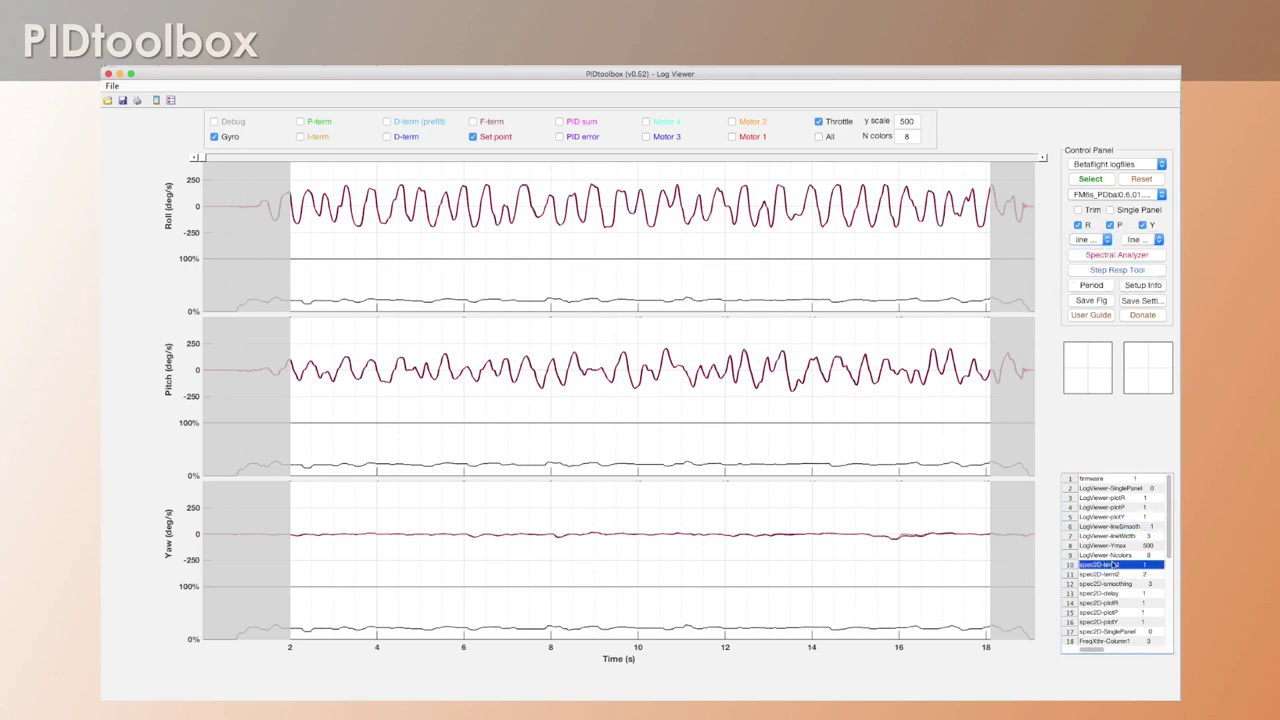
left_click_drag(1104, 566, 1100, 592)
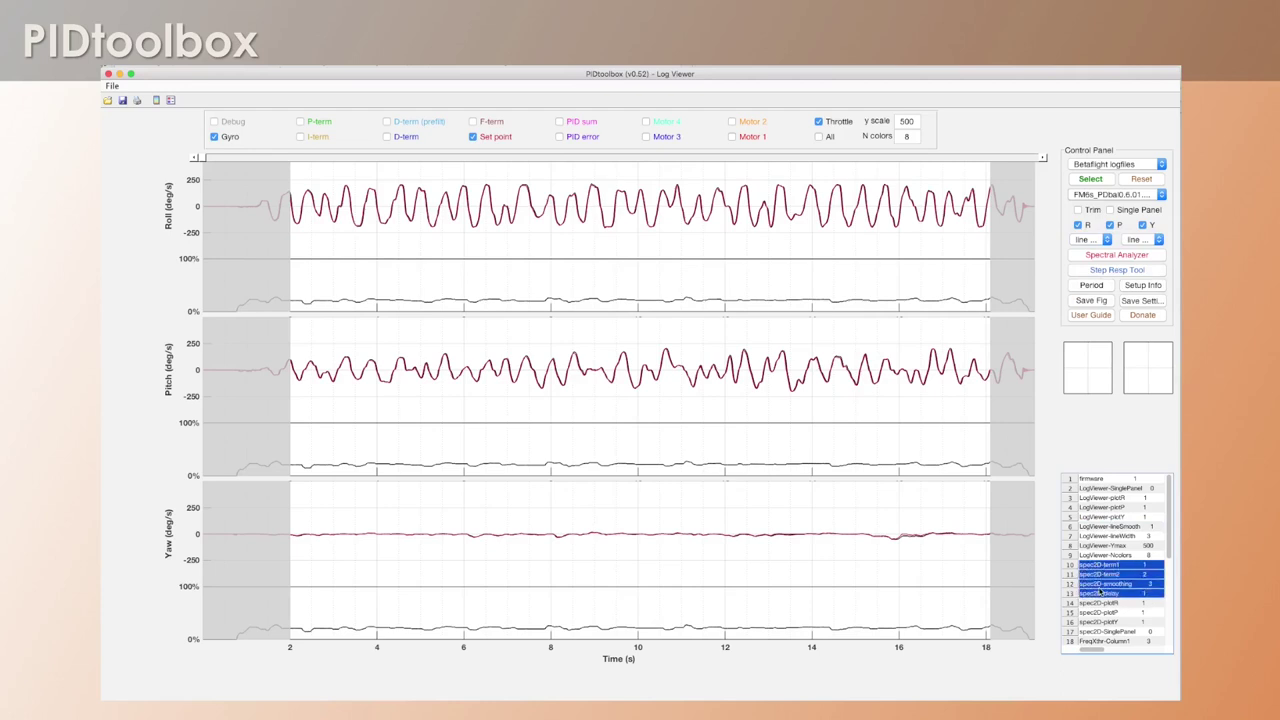
left_click(1118, 564)
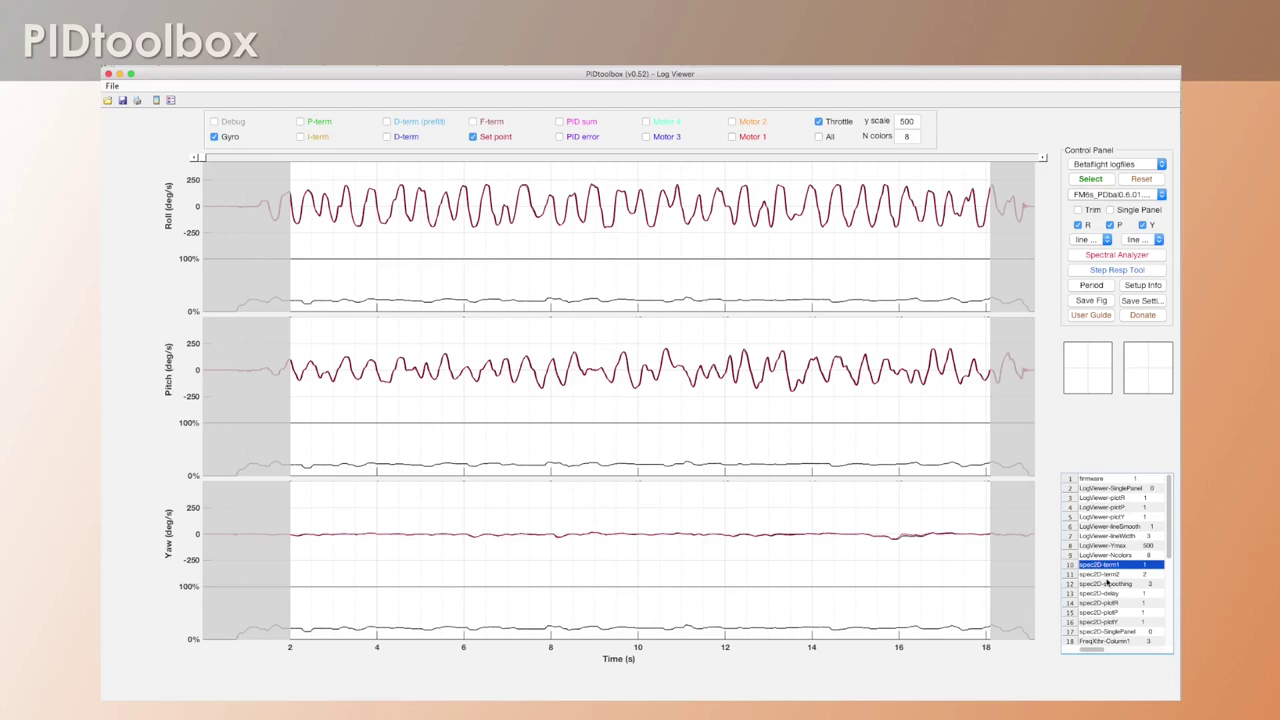
left_click(1100, 641)
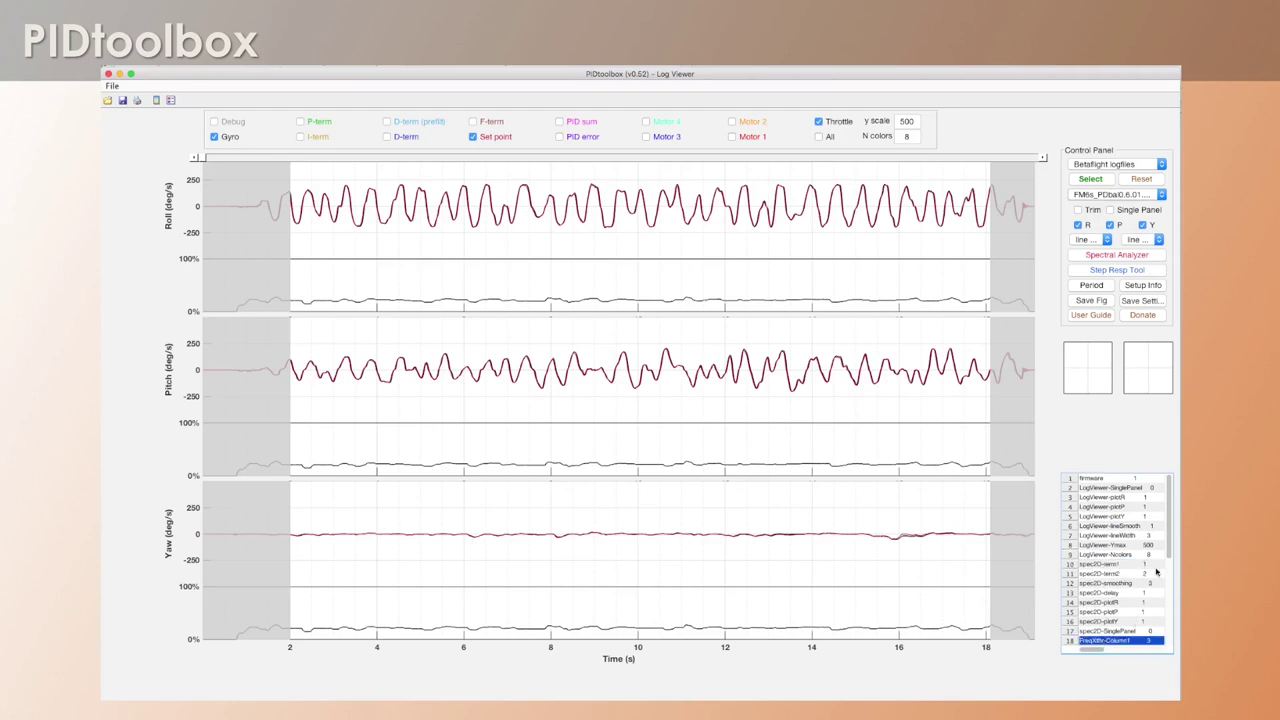
scroll(1171, 560, "down", 4)
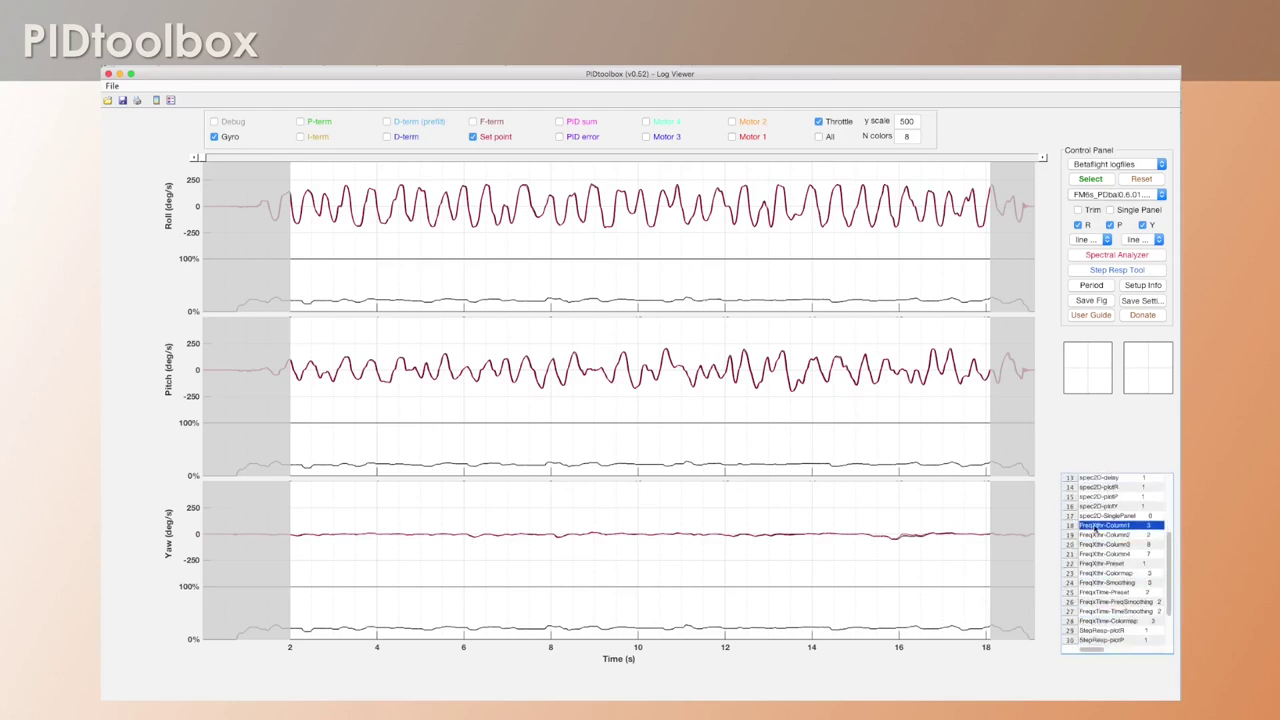
left_click_drag(1103, 527, 1170, 617)
left_click(1116, 594)
left_click_drag(1117, 572, 1121, 612)
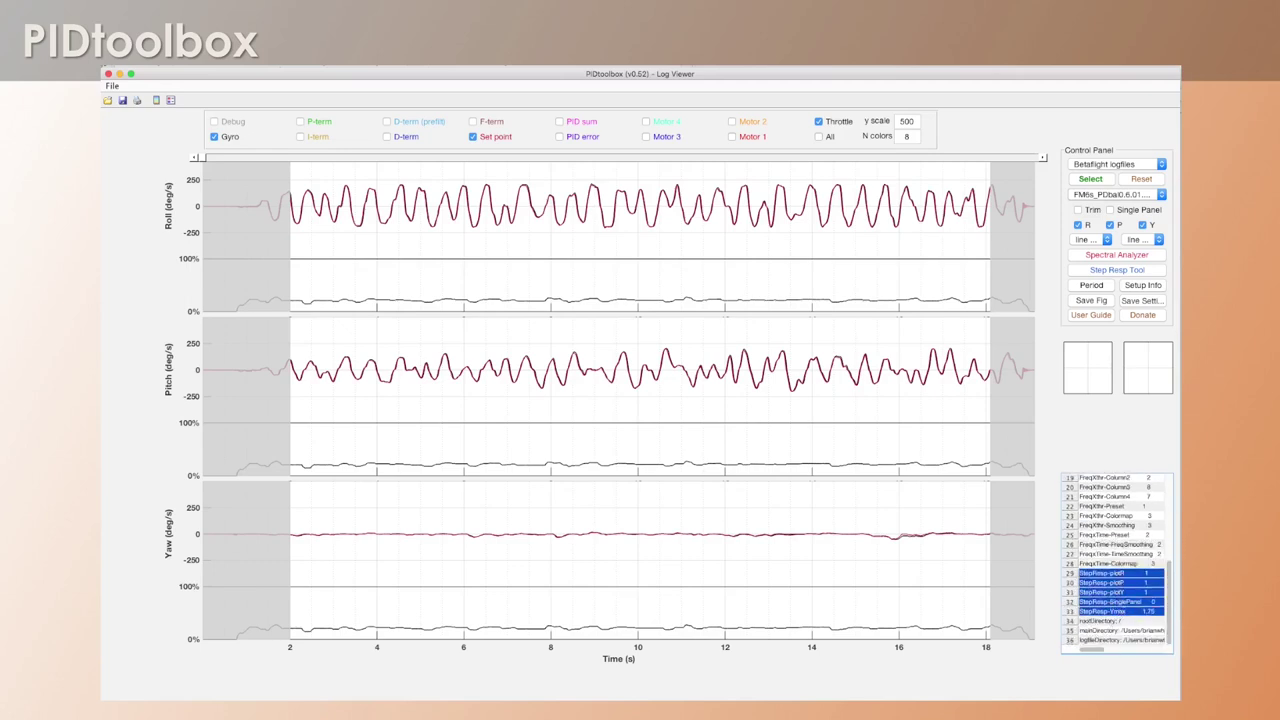
left_click(1100, 640)
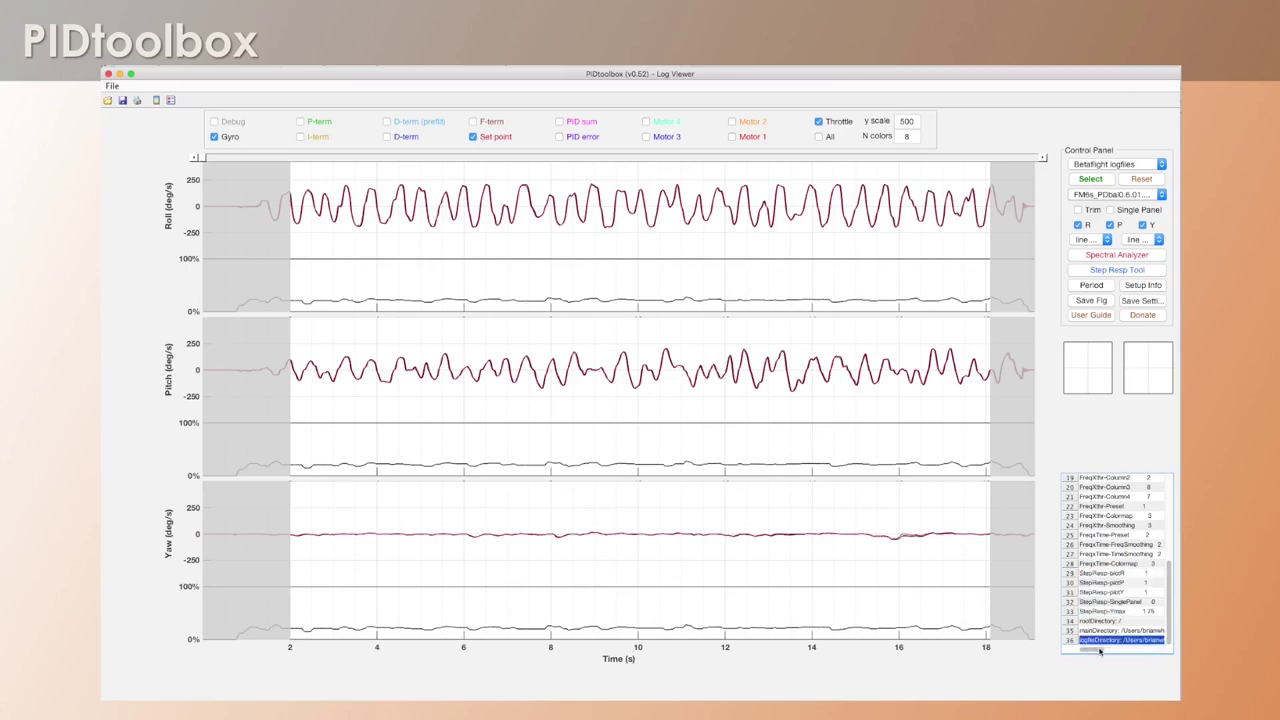
Step: Scroll the settings table to read the logfileDirectory path inside PTB_v0.52
left_click_drag(1092, 651, 1132, 648)
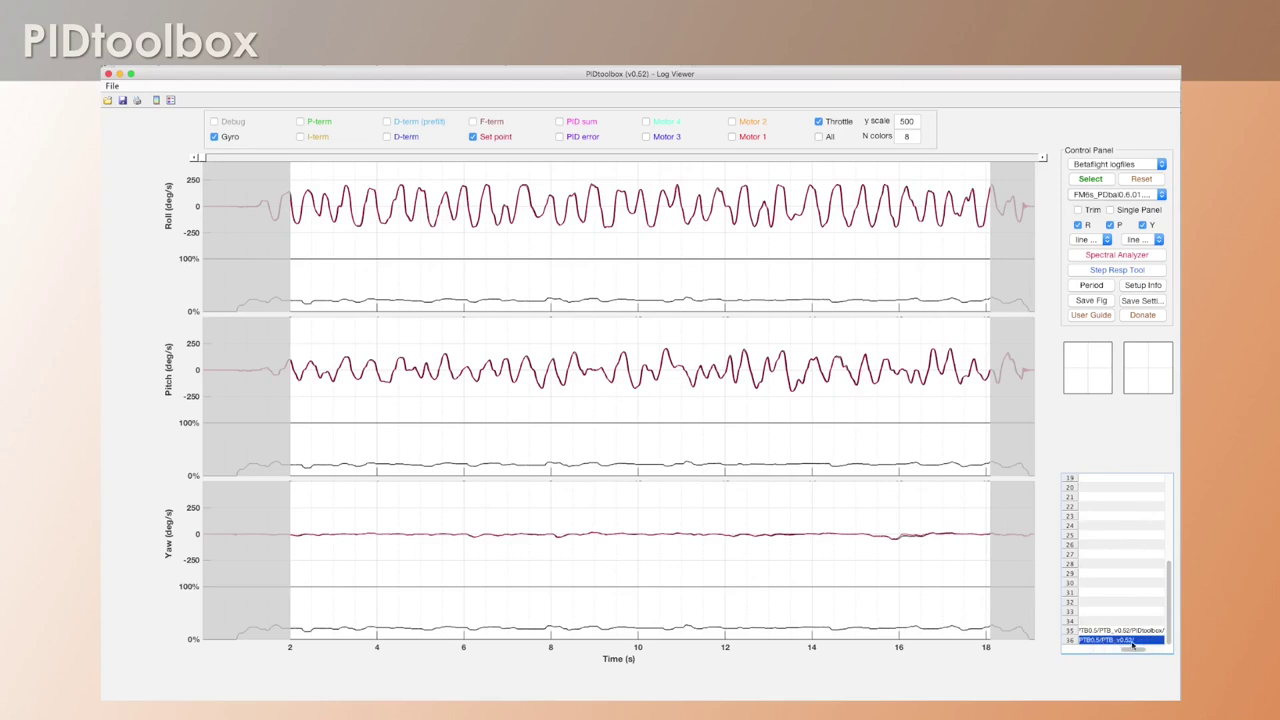
scroll(1122, 650, "left", 2)
left_click(1094, 181)
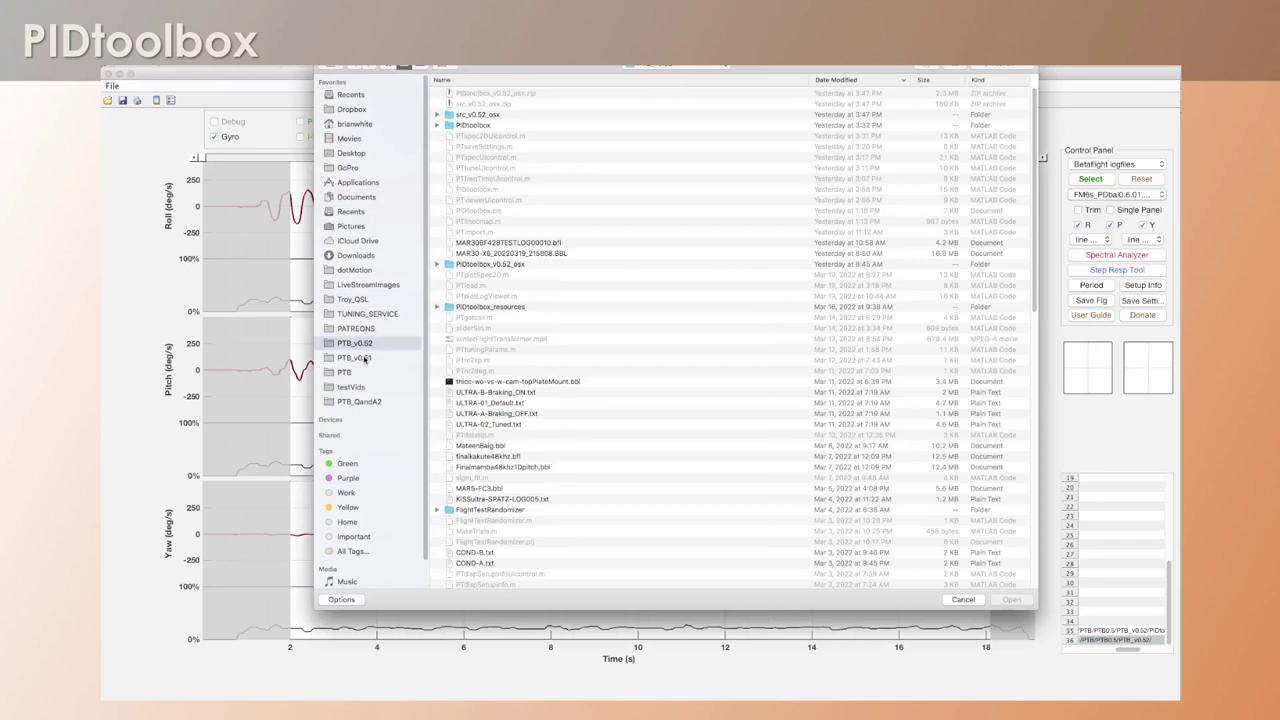
Step: Load the Master .bbl logs from PTB_v0.51 and re-save the viewer settings as defaults
left_click(364, 358)
left_click_drag(518, 432, 515, 485)
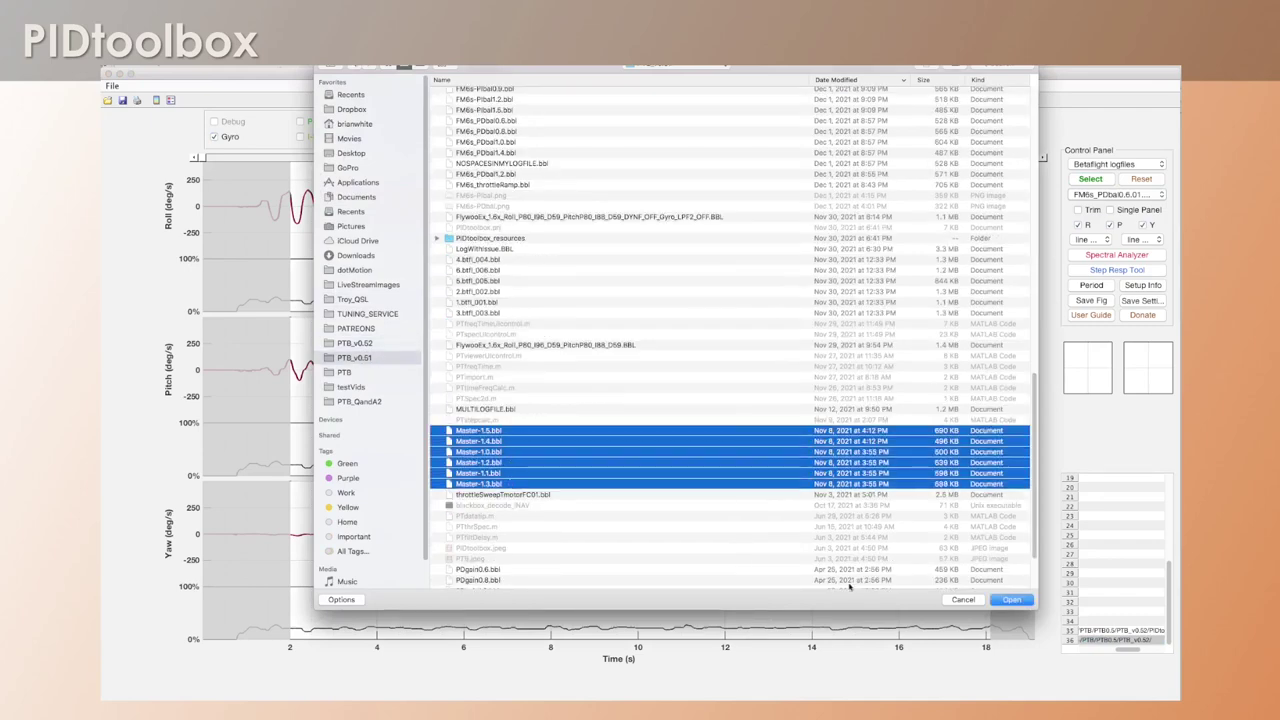
left_click(1012, 600)
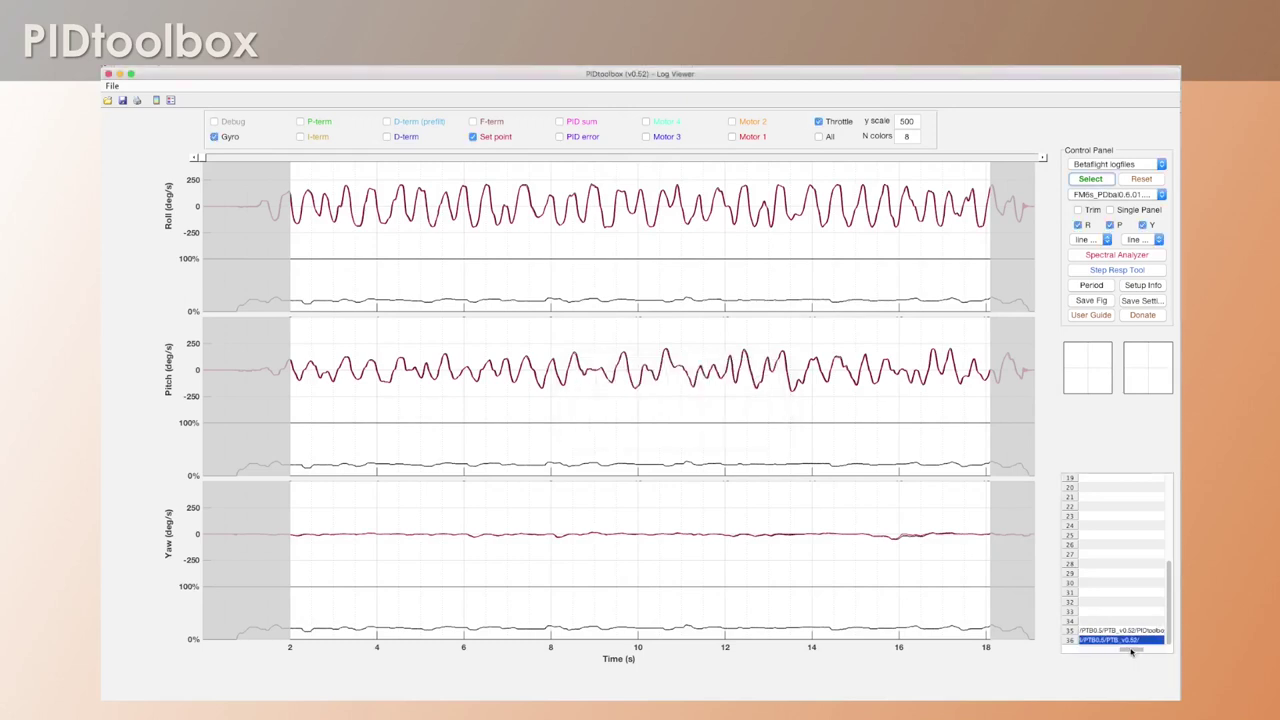
left_click(1145, 301)
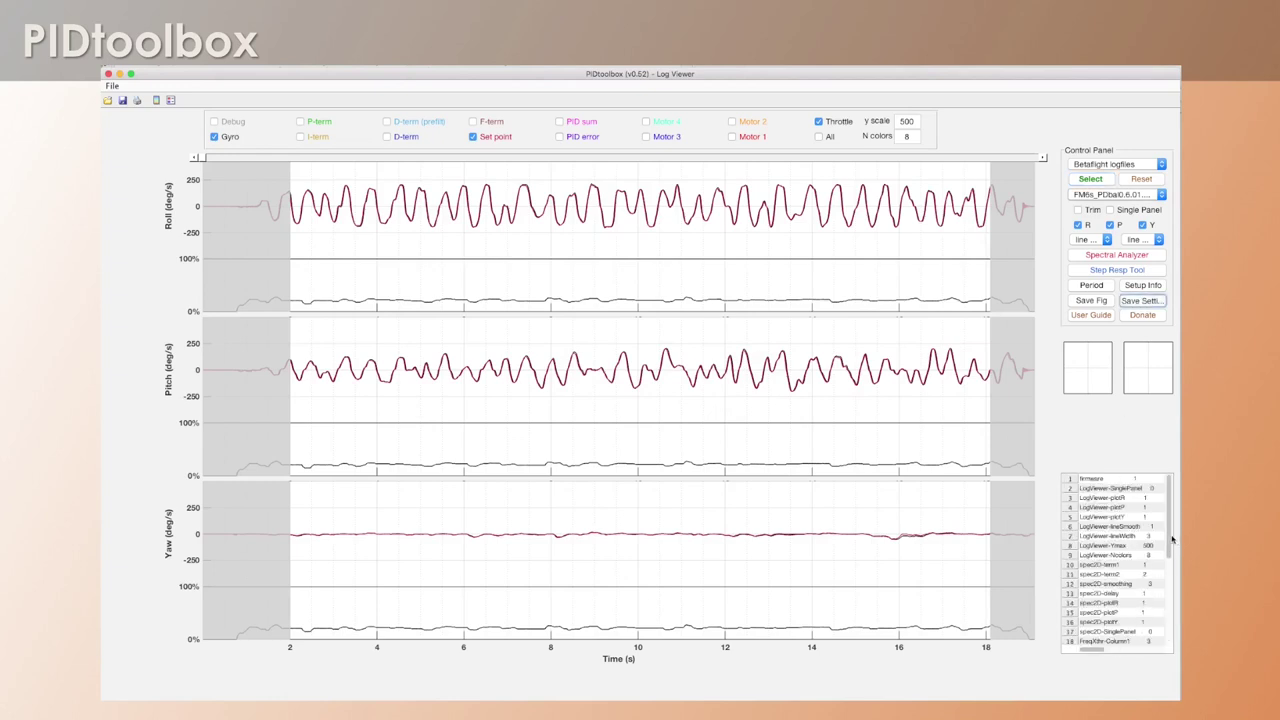
left_click_drag(1173, 540, 1177, 632)
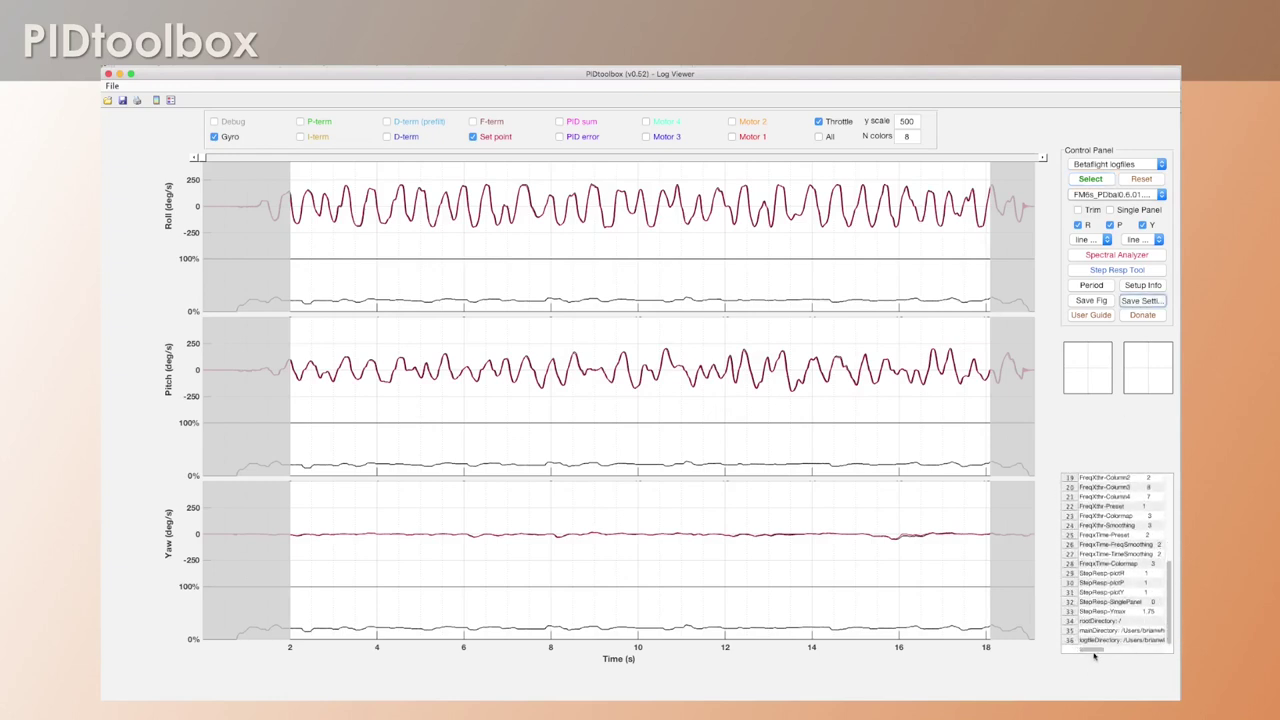
Step: Scroll to row 36 logfileDirectory and read its path pointing to PTB_v0.51
left_click_drag(1094, 651, 1138, 656)
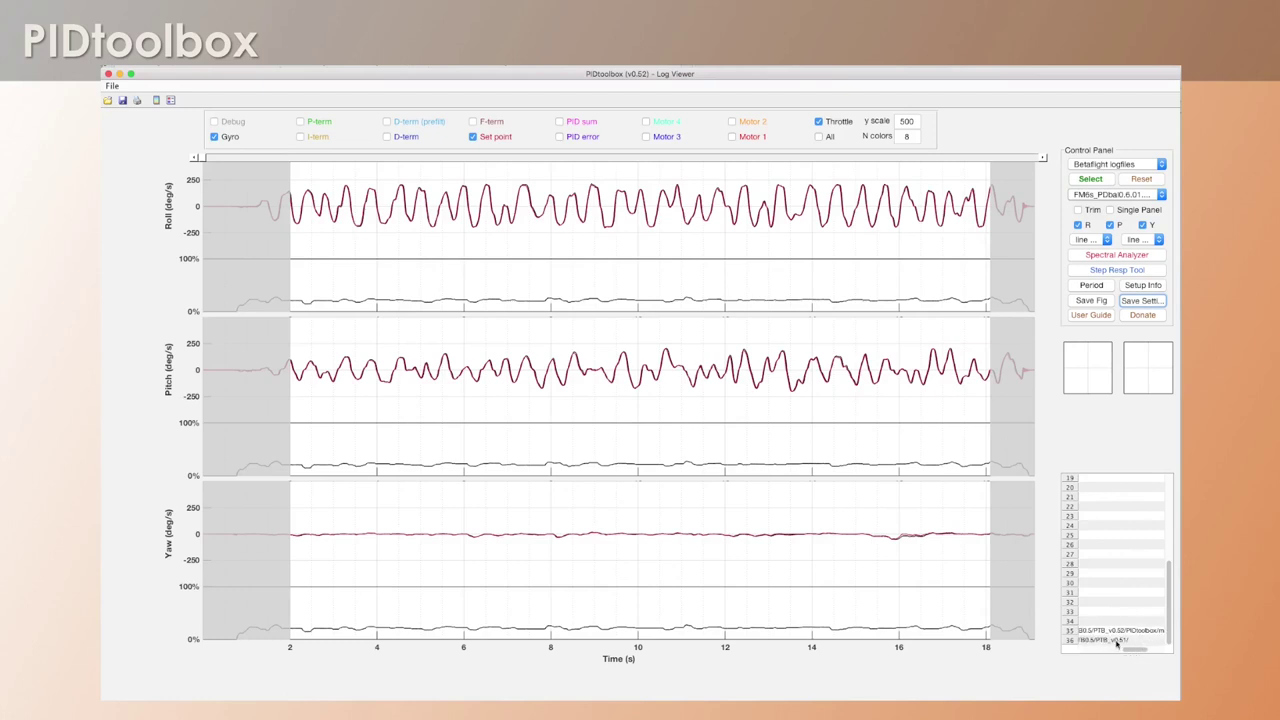
left_click(1120, 641)
left_click_drag(1140, 652, 1080, 654)
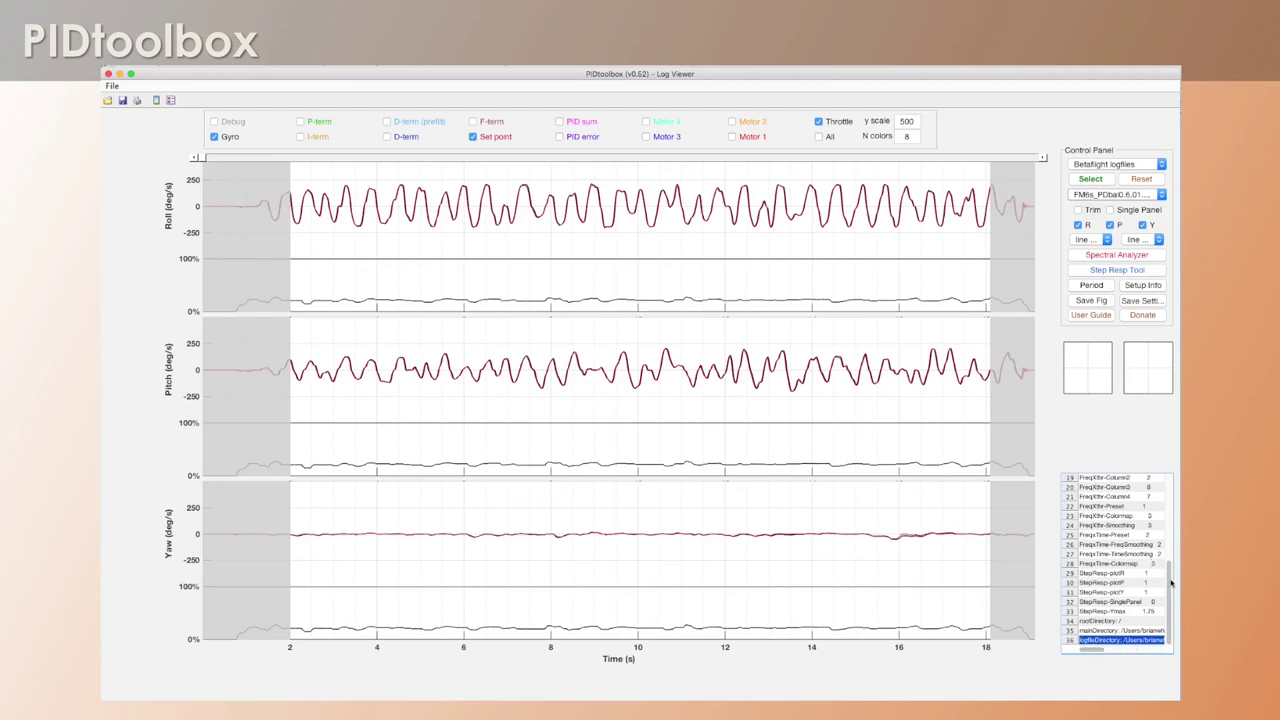
left_click_drag(1171, 583, 1172, 489)
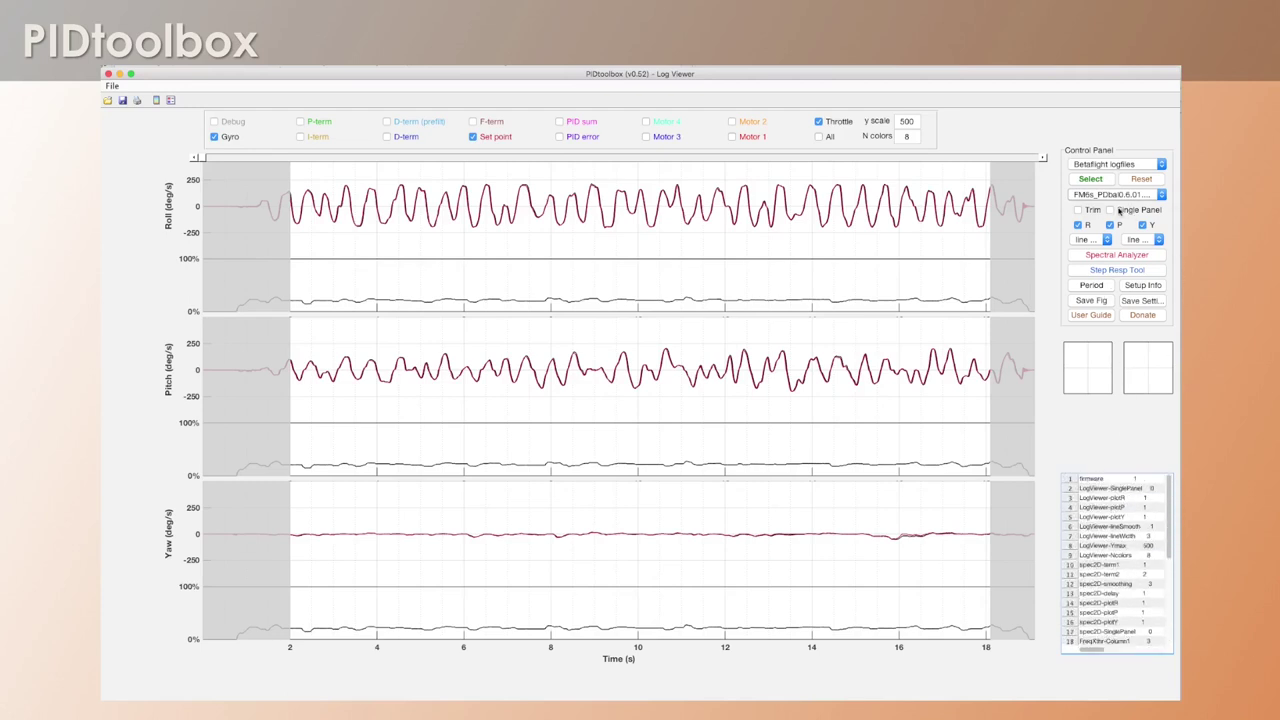
Step: Uncheck Y and P, enable Single Panel, and save the roll-only layout as default
left_click(1141, 226)
left_click(1110, 226)
left_click(1140, 210)
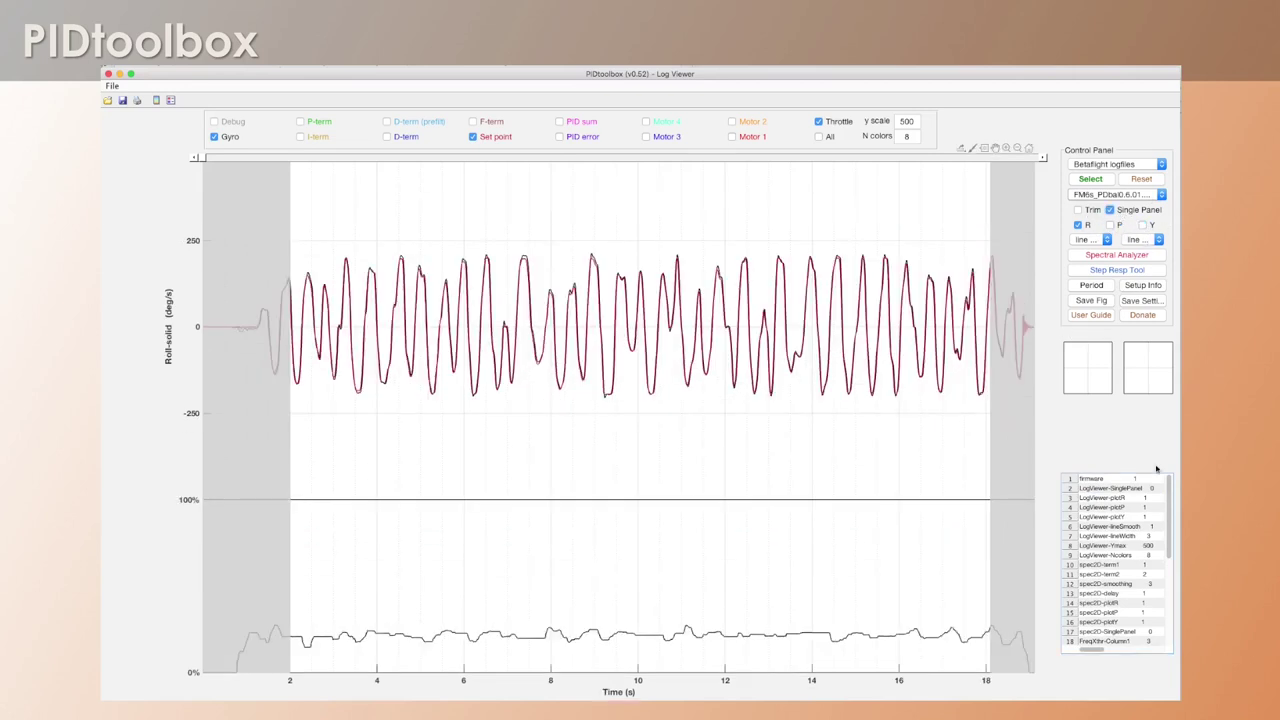
left_click(1145, 302)
left_click(1117, 255)
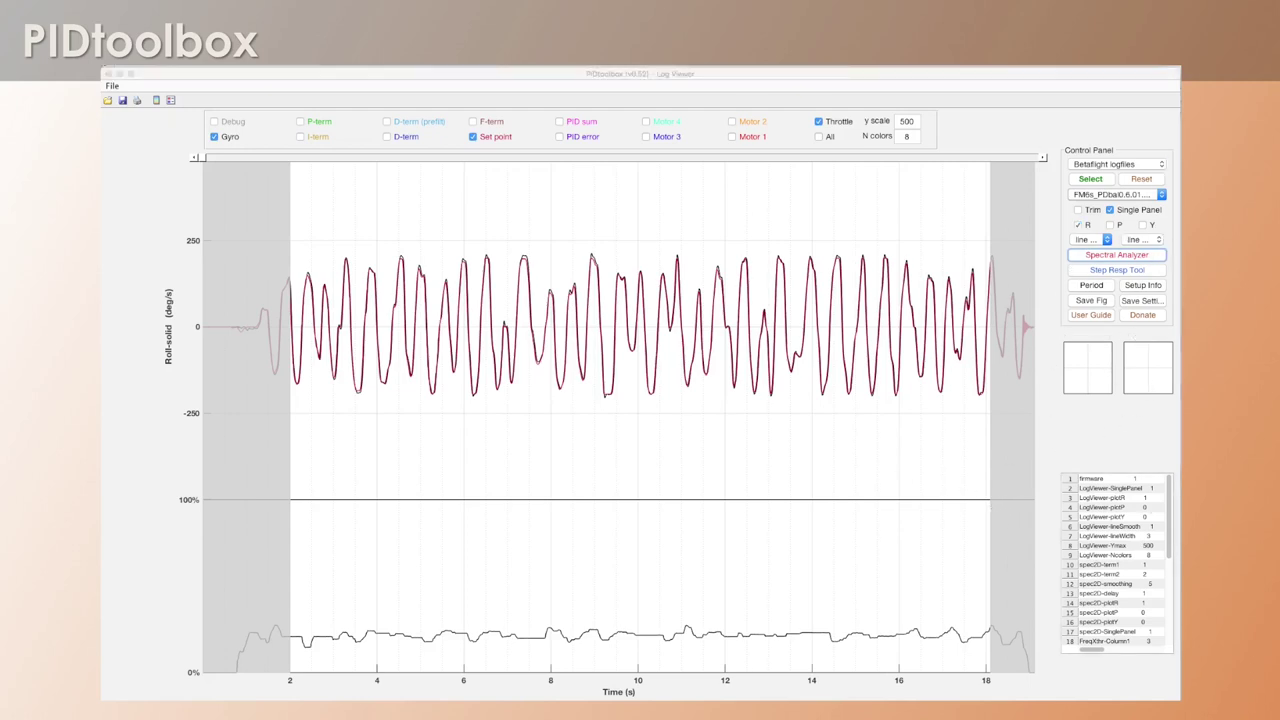
key("super+Tab")
left_click_drag(380, 169, 557, 206)
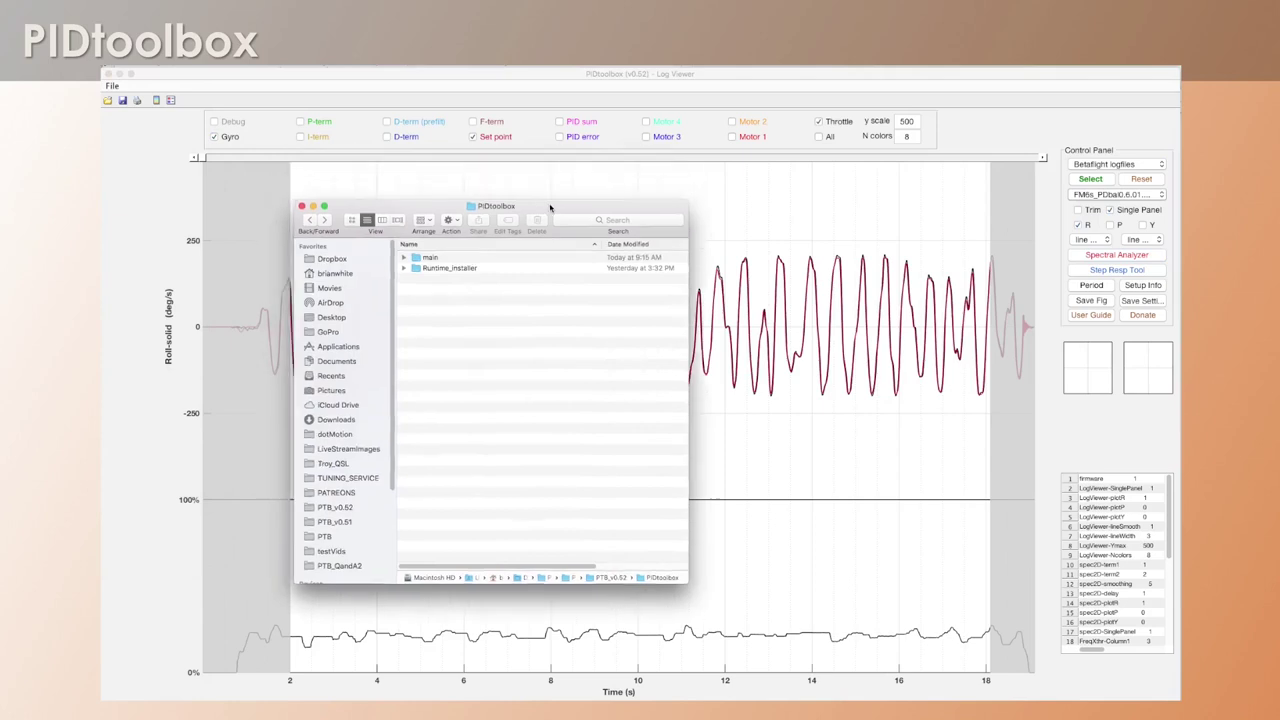
left_click(435, 262)
double_click(436, 263)
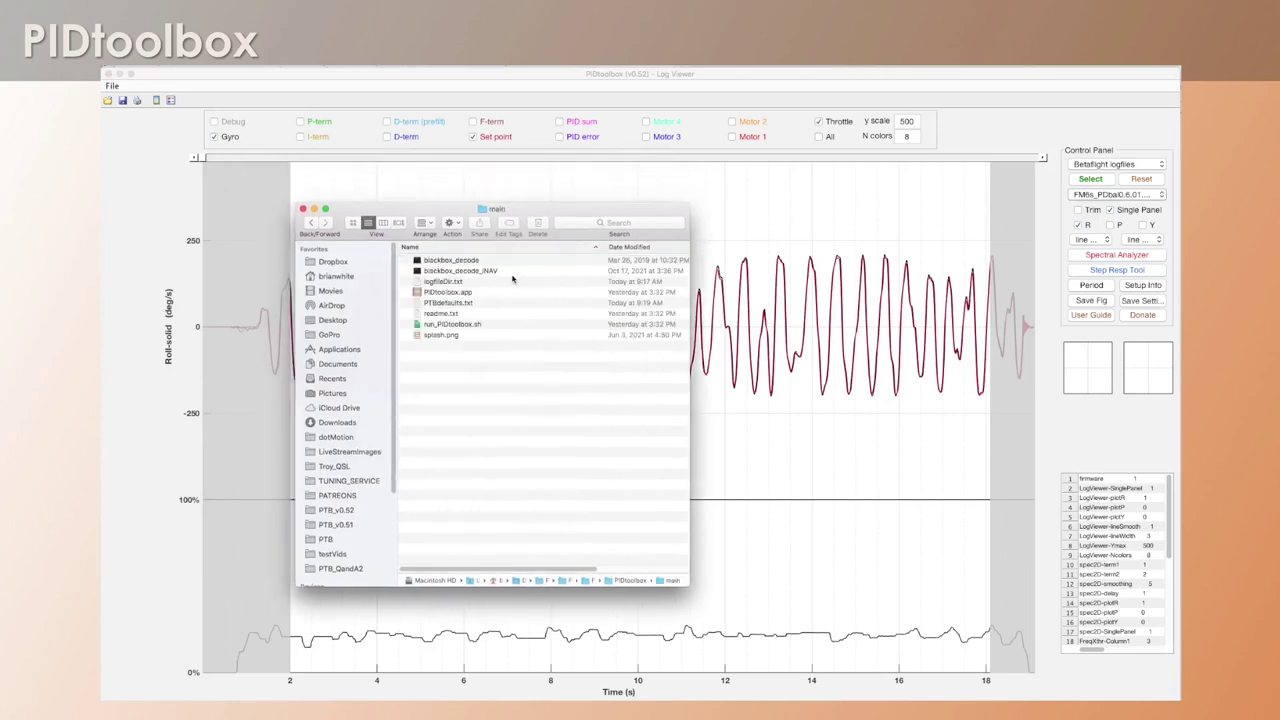
left_click(432, 282)
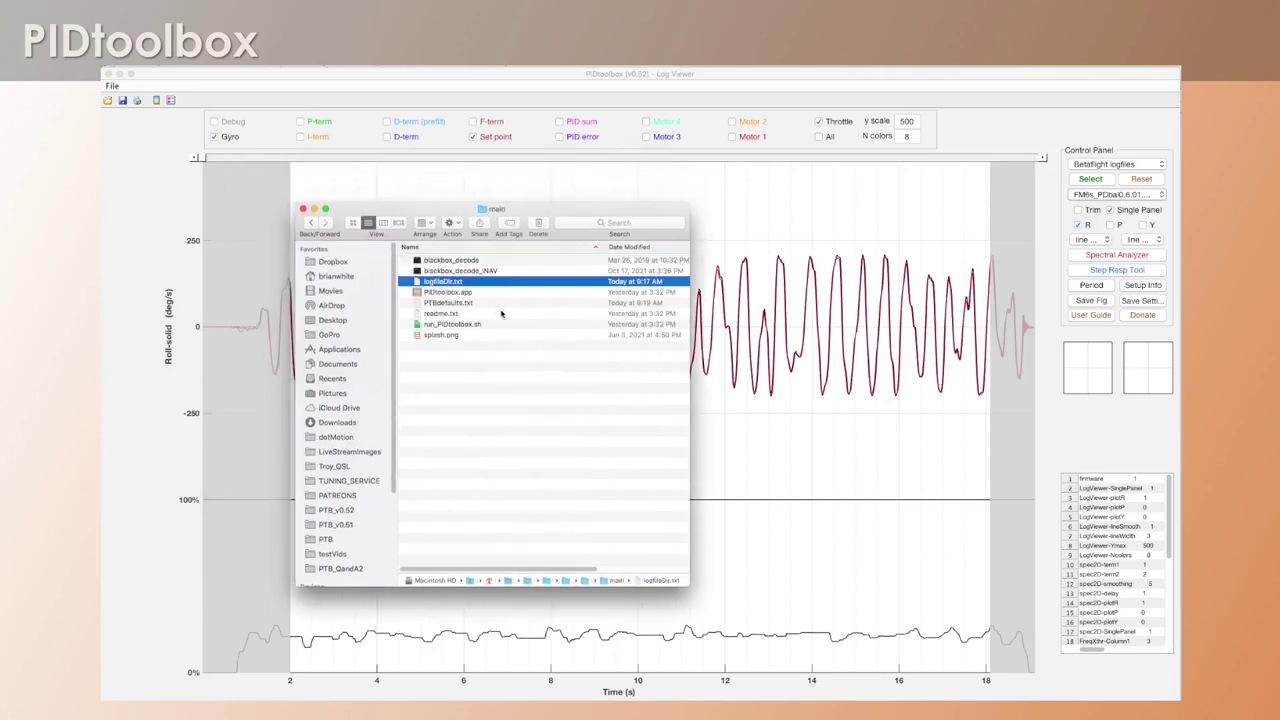
left_click(443, 305)
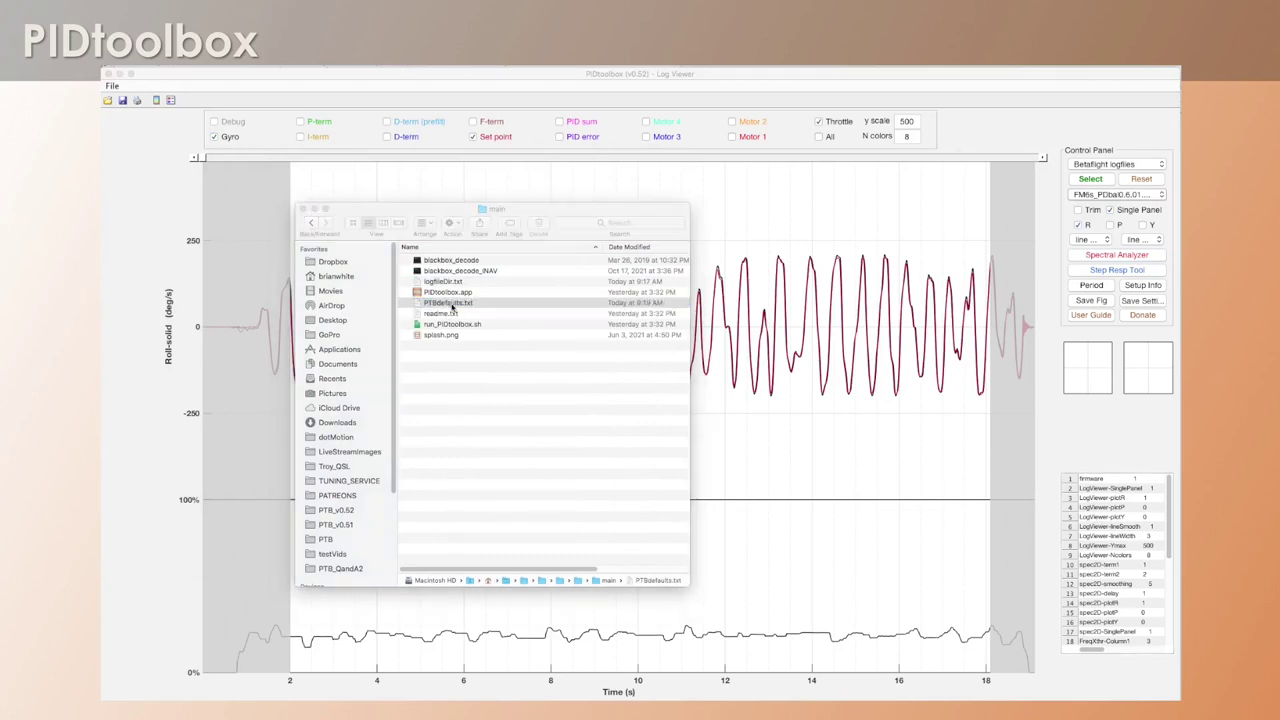
left_click_drag(332, 86, 745, 305)
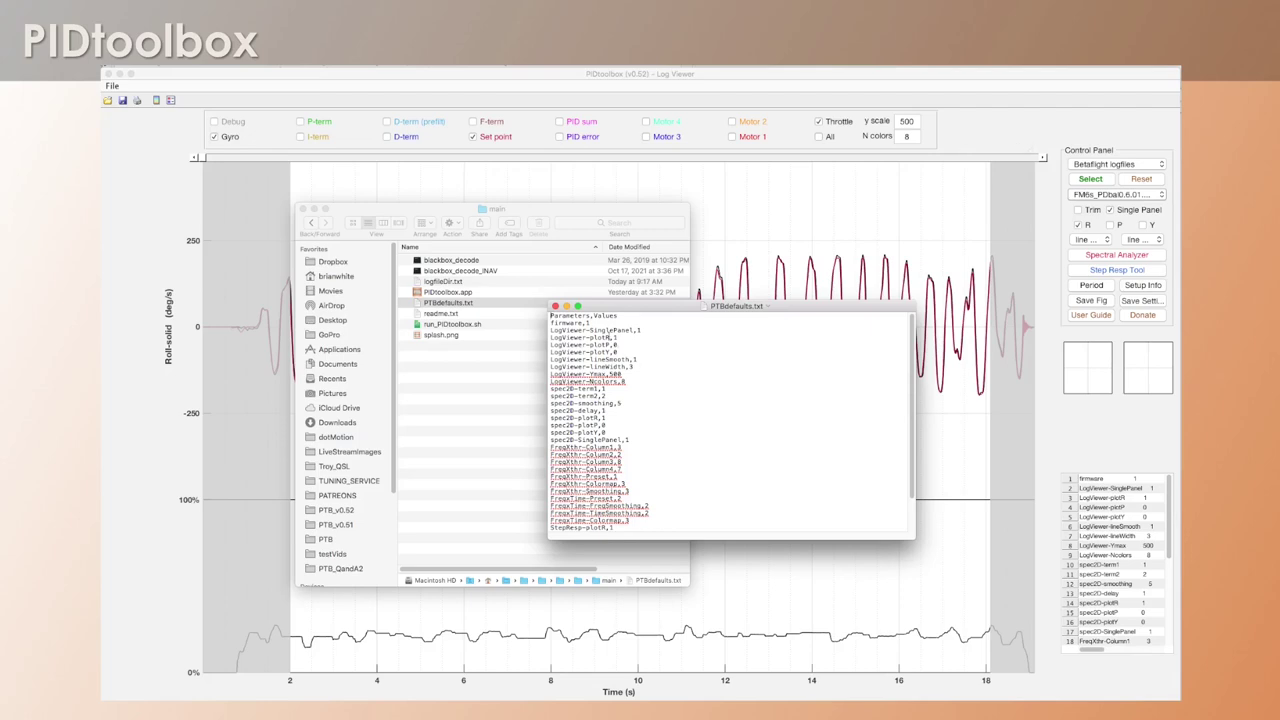
left_click(555, 306)
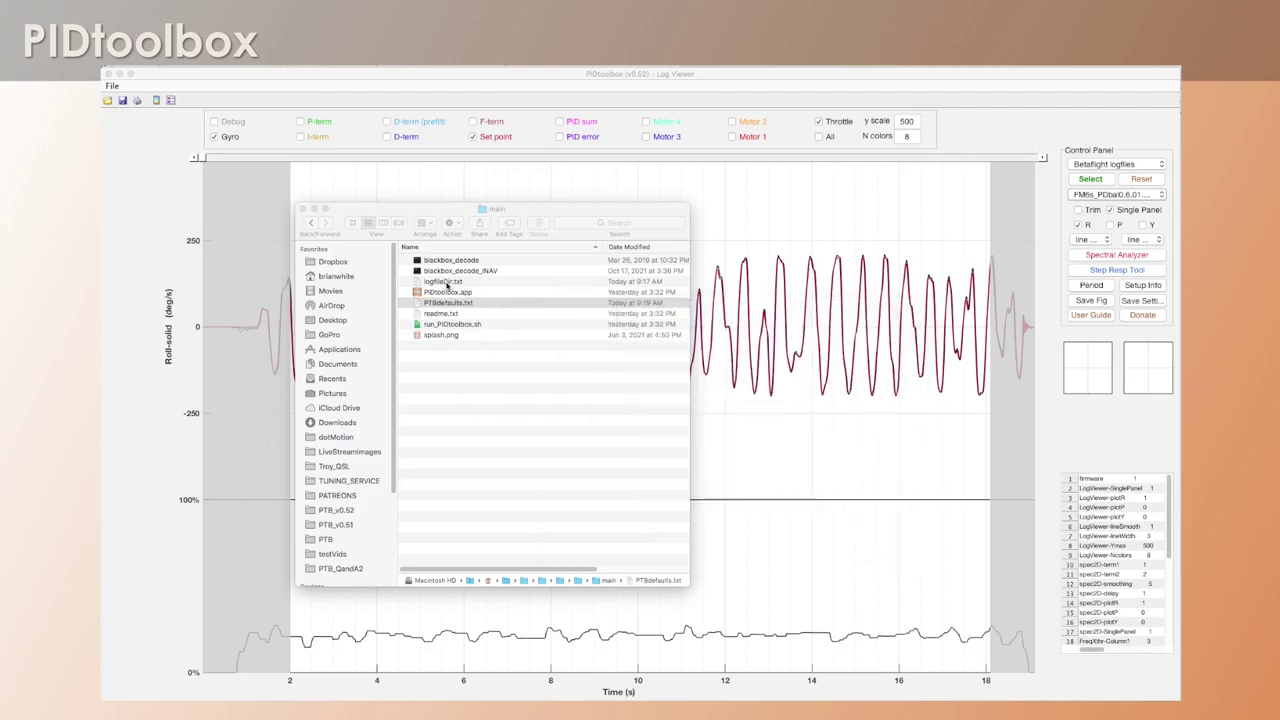
left_click(446, 284)
double_click(446, 284)
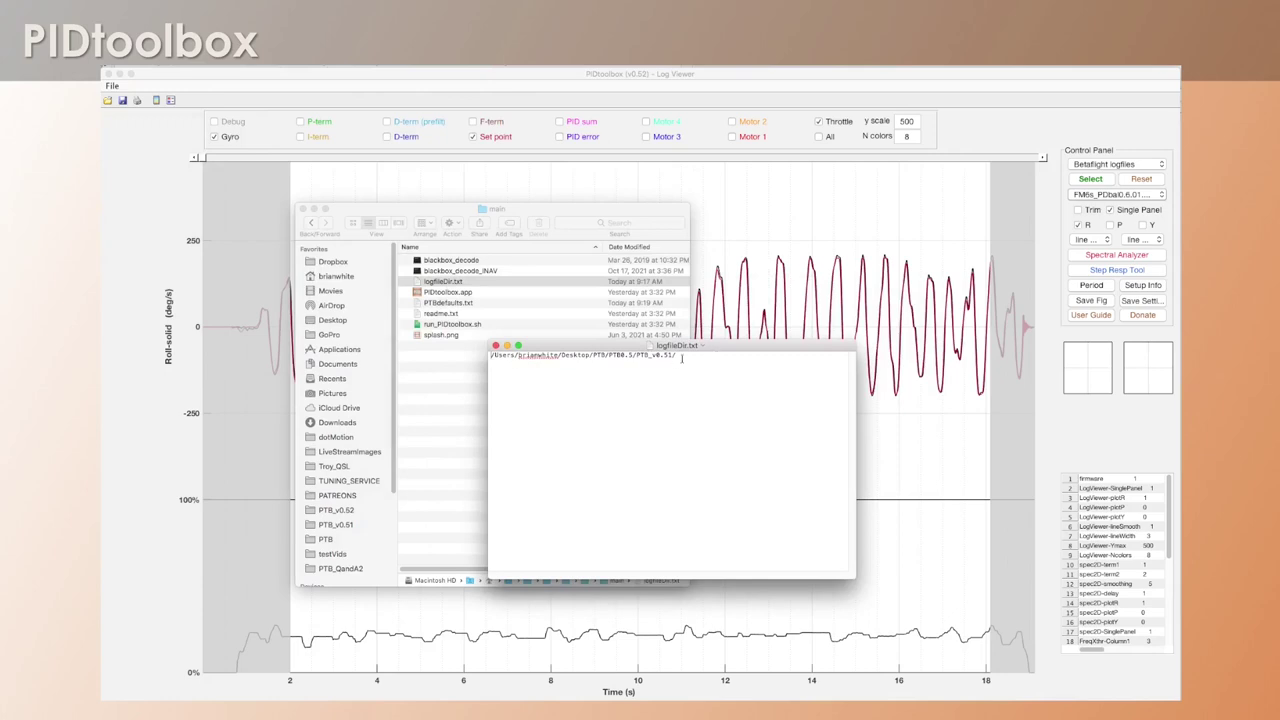
left_click(1120, 510)
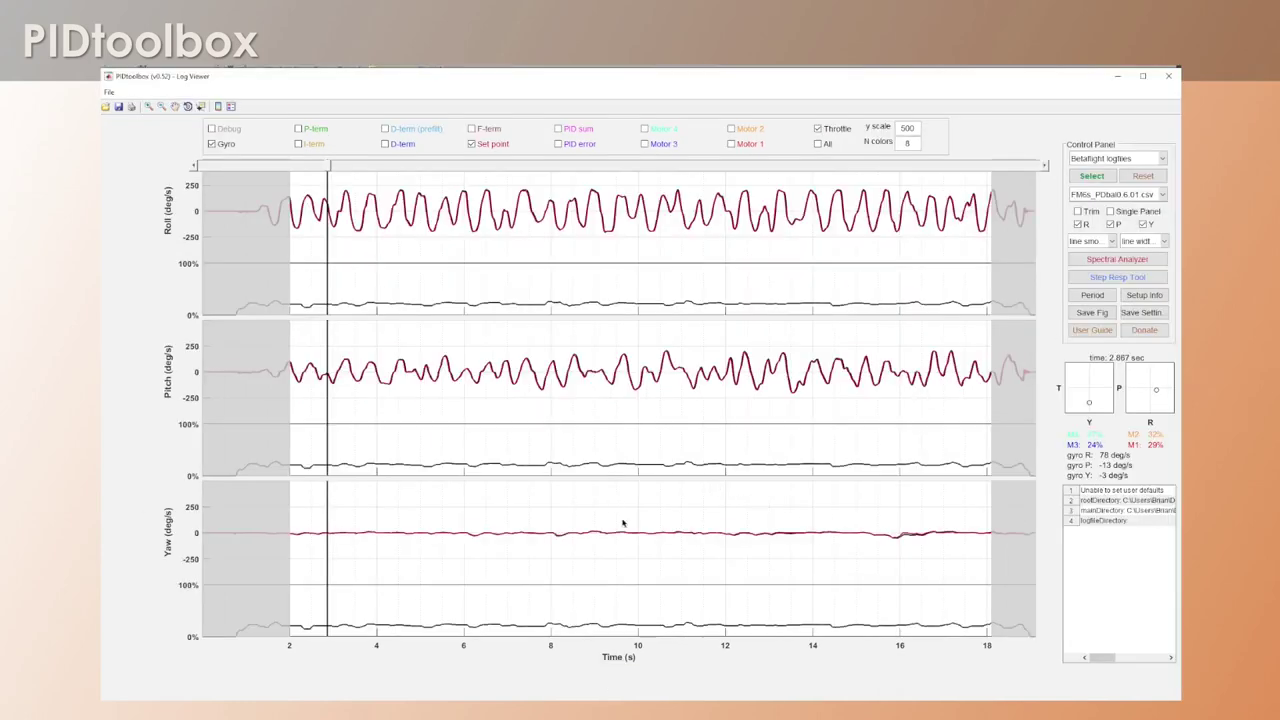
Step: Read the rootDirectory and mainDirectory paths in the defaults-error message list
left_click(1110, 500)
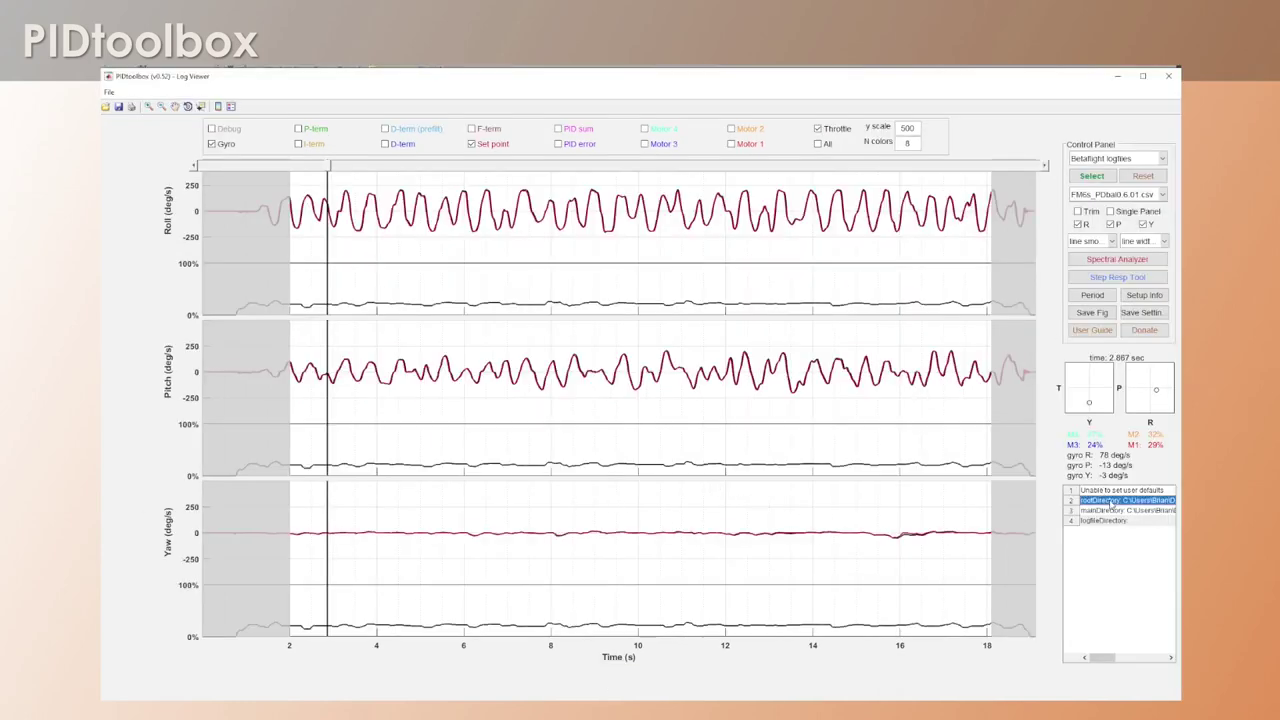
left_click_drag(1101, 660, 1153, 662)
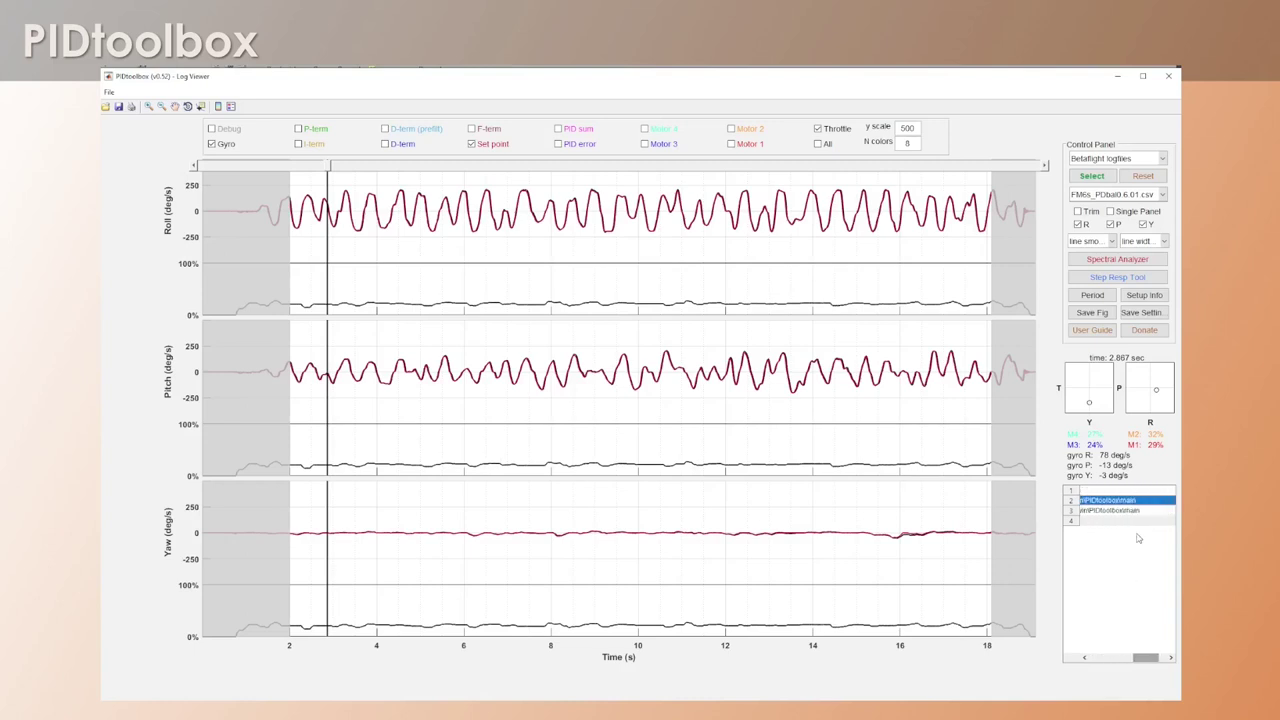
left_click(1125, 511)
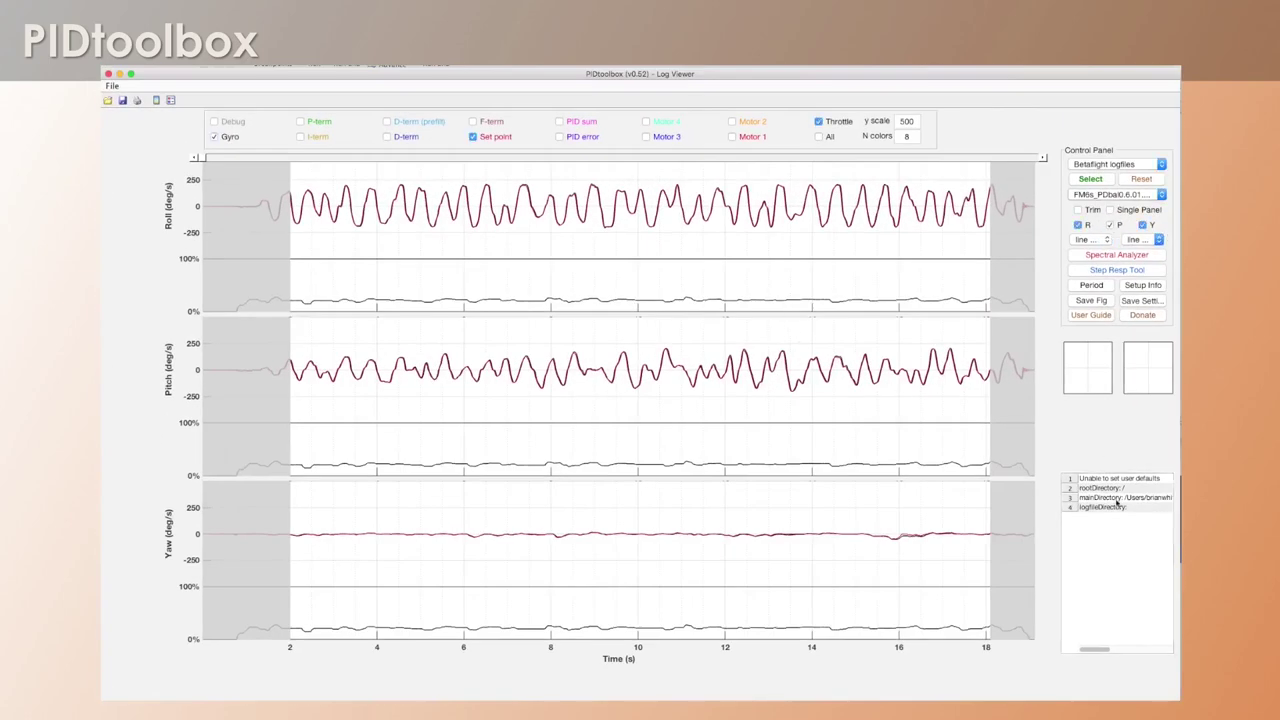
Step: Select the rootDirectory message line showing the / path
left_click(1116, 489)
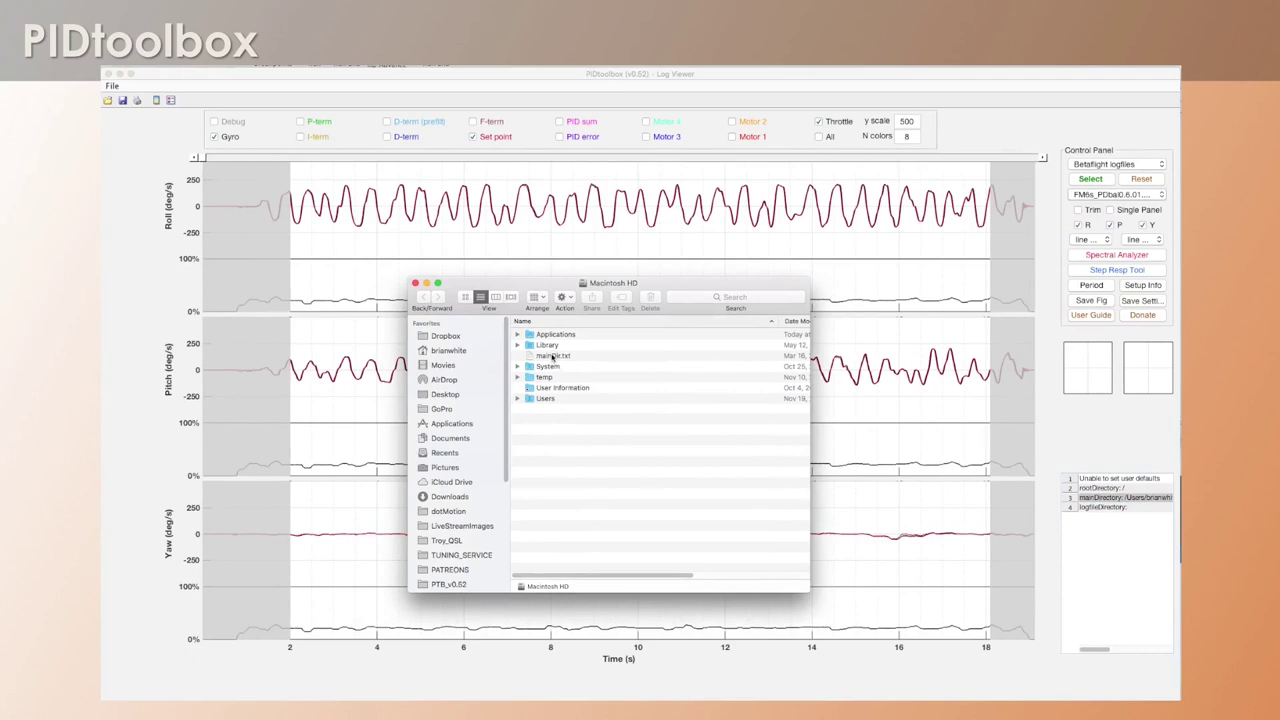
Step: Locate mainDir.txt at the Macintosh HD root and open it
left_click(537, 357)
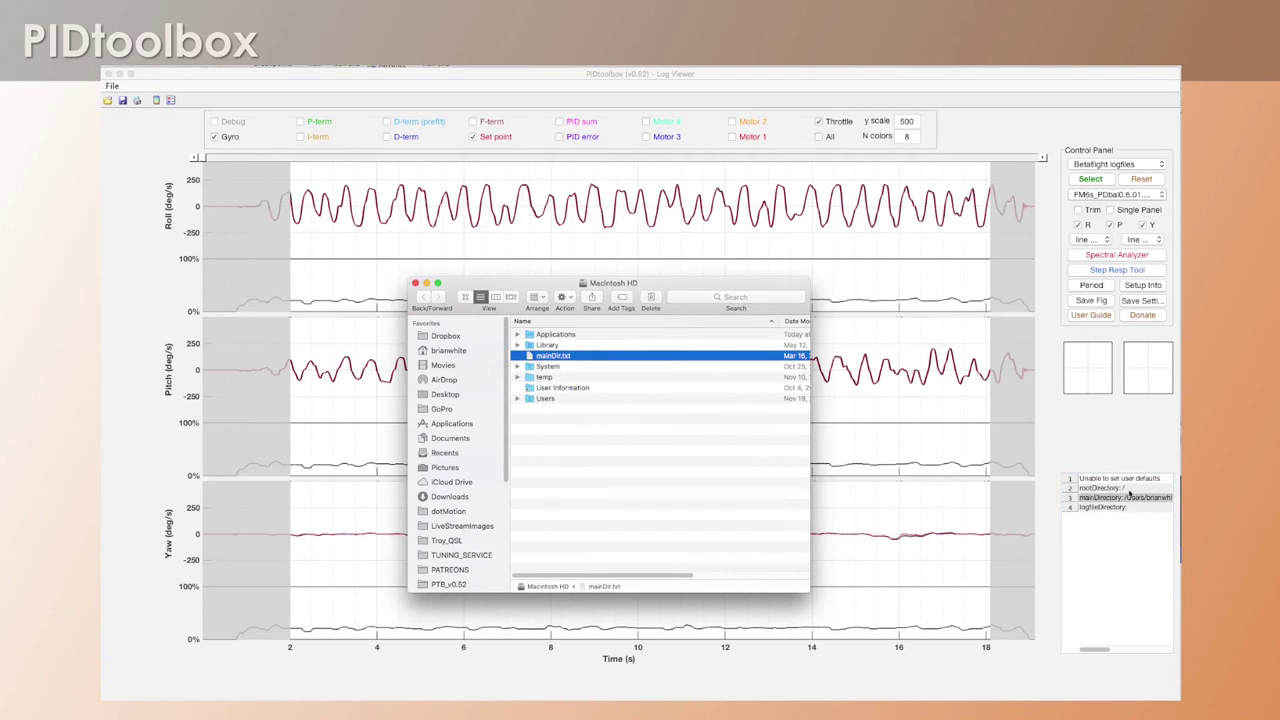
left_click(1111, 489)
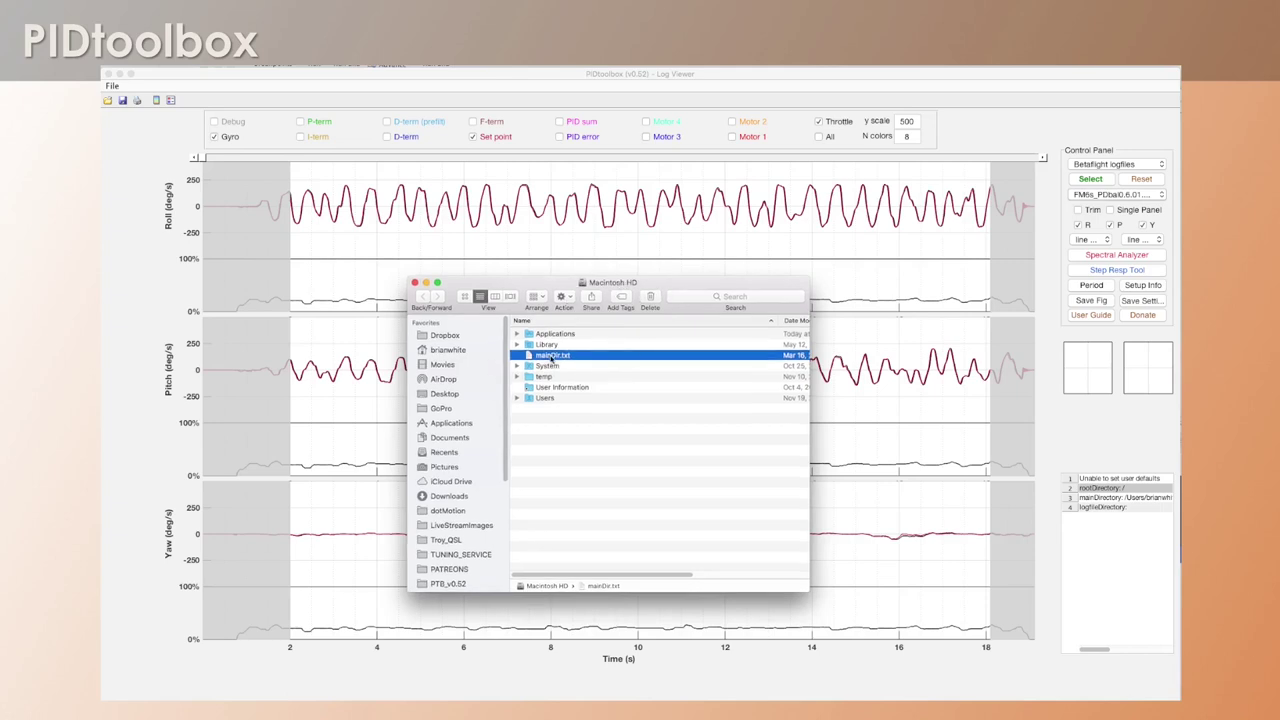
double_click(551, 356)
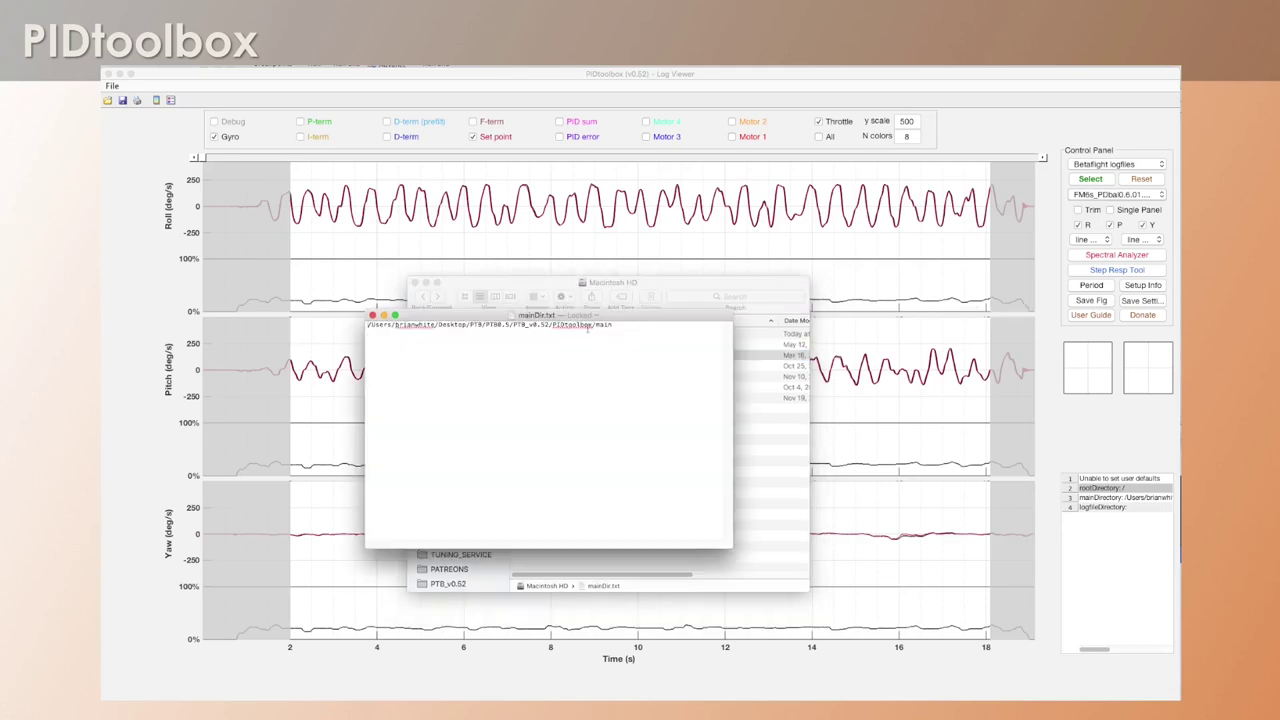
Step: Widen and reopen the mainDir.txt window to read the stored main folder path
left_click_drag(363, 329, 278, 329)
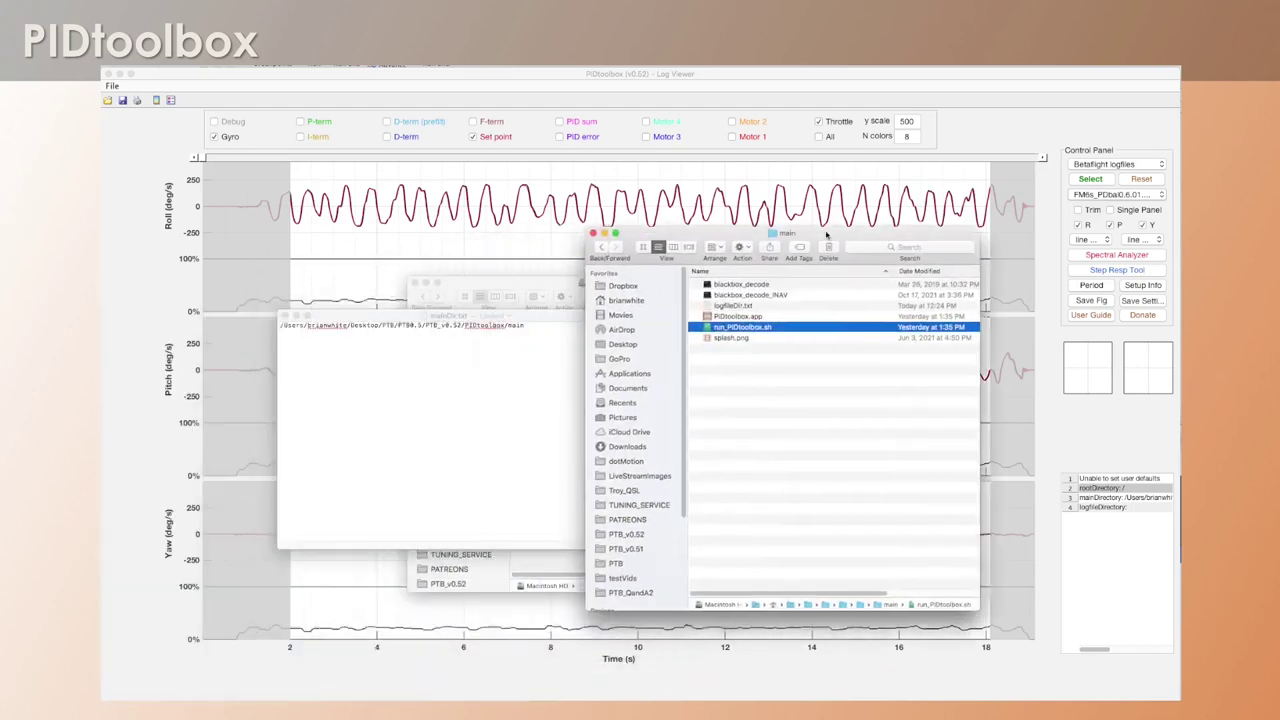
left_click_drag(826, 234, 918, 210)
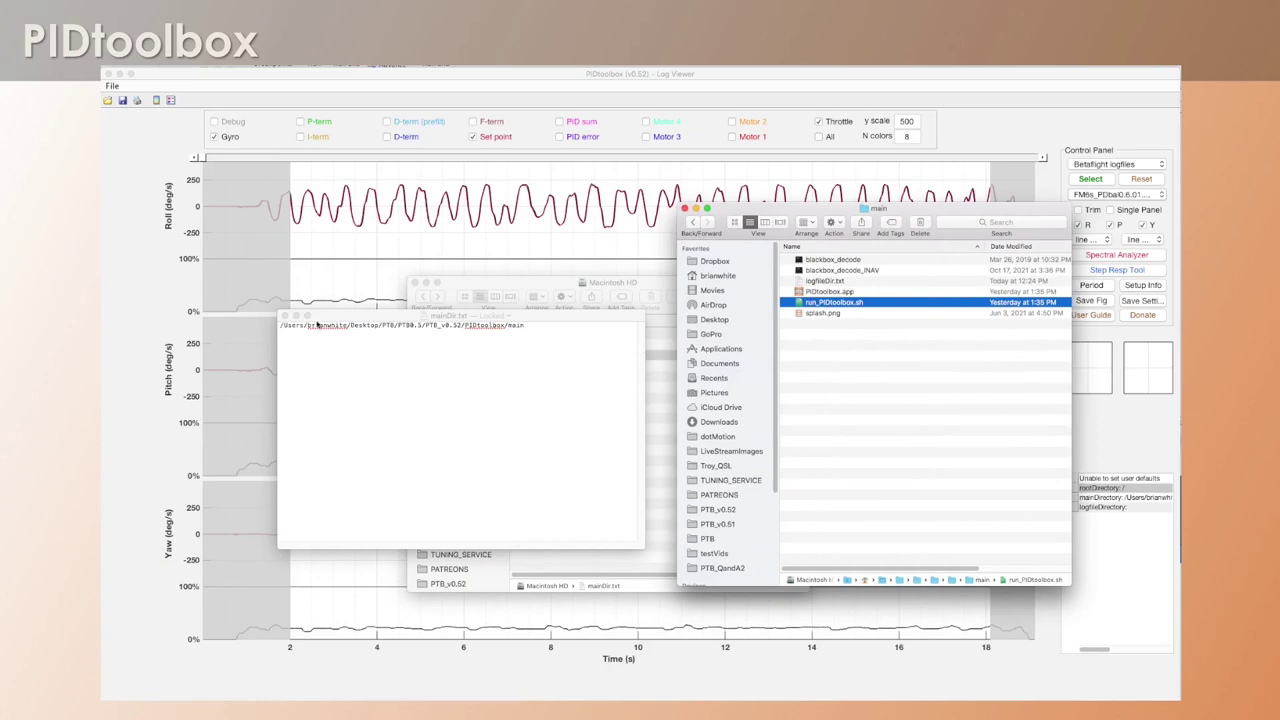
left_click(284, 316)
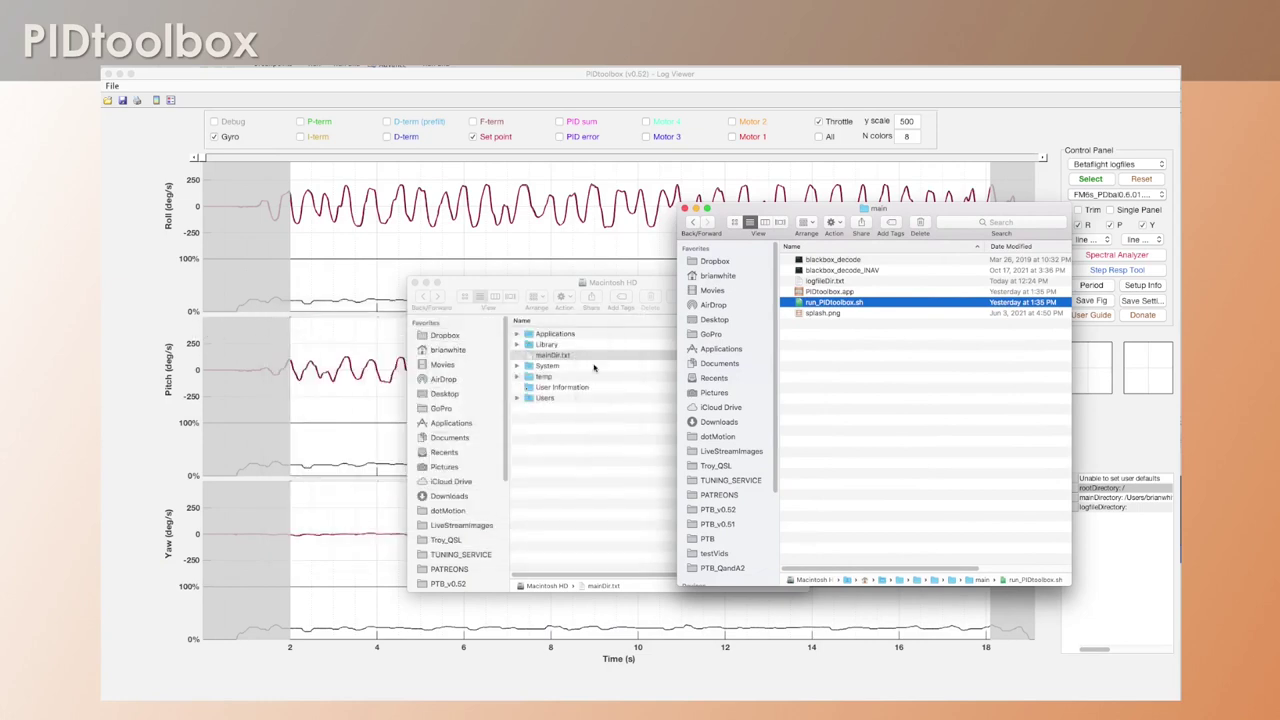
left_click(552, 360)
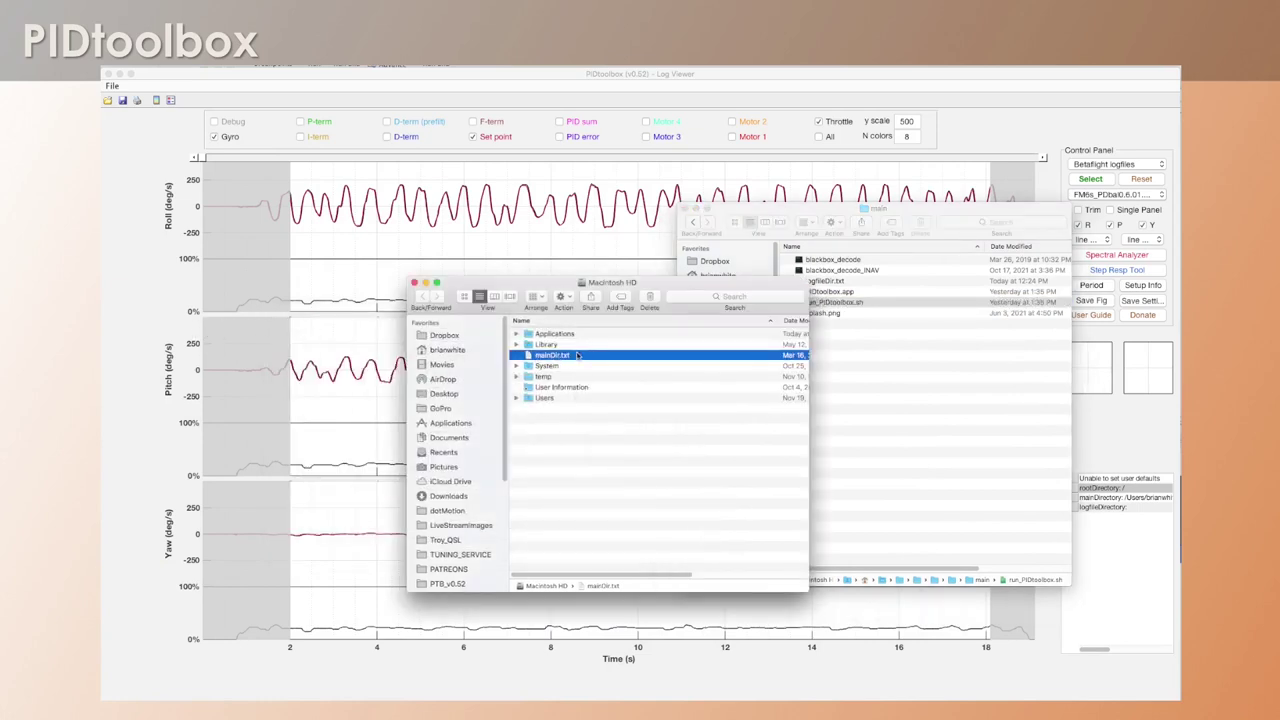
double_click(547, 358)
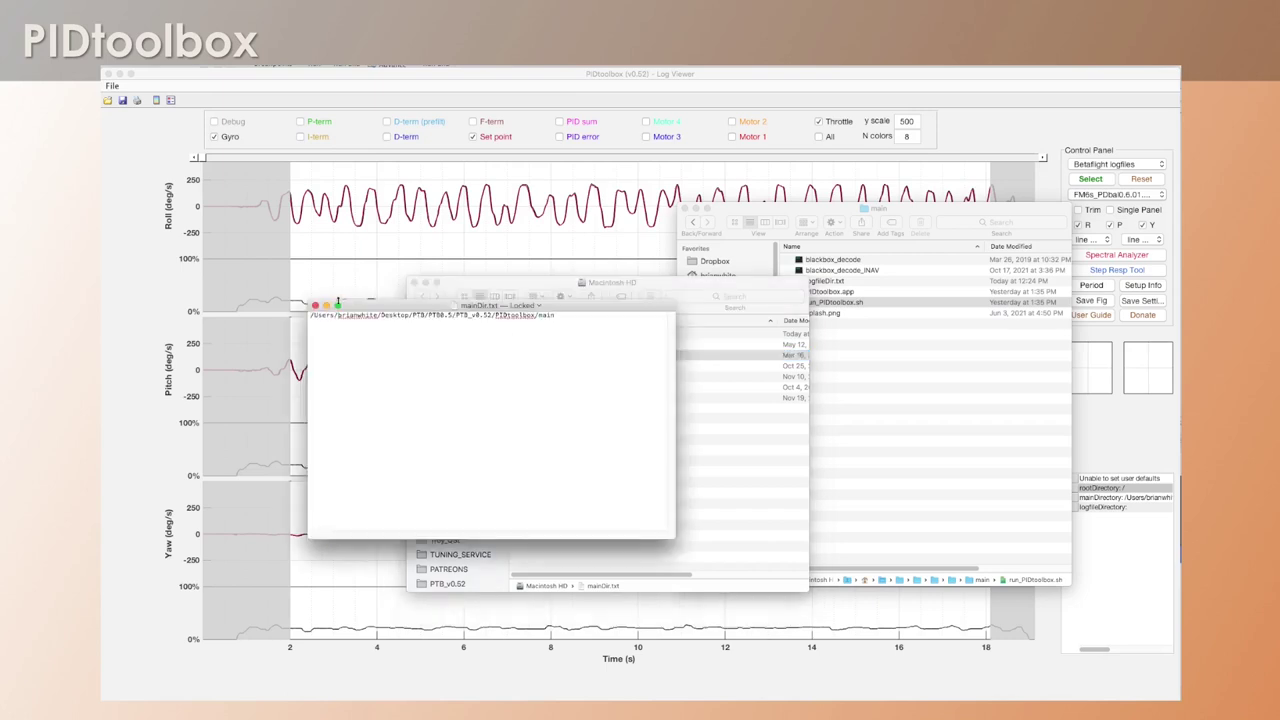
Step: Select the path text and check the main folder window for PTBdefaults.txt
left_click(887, 248)
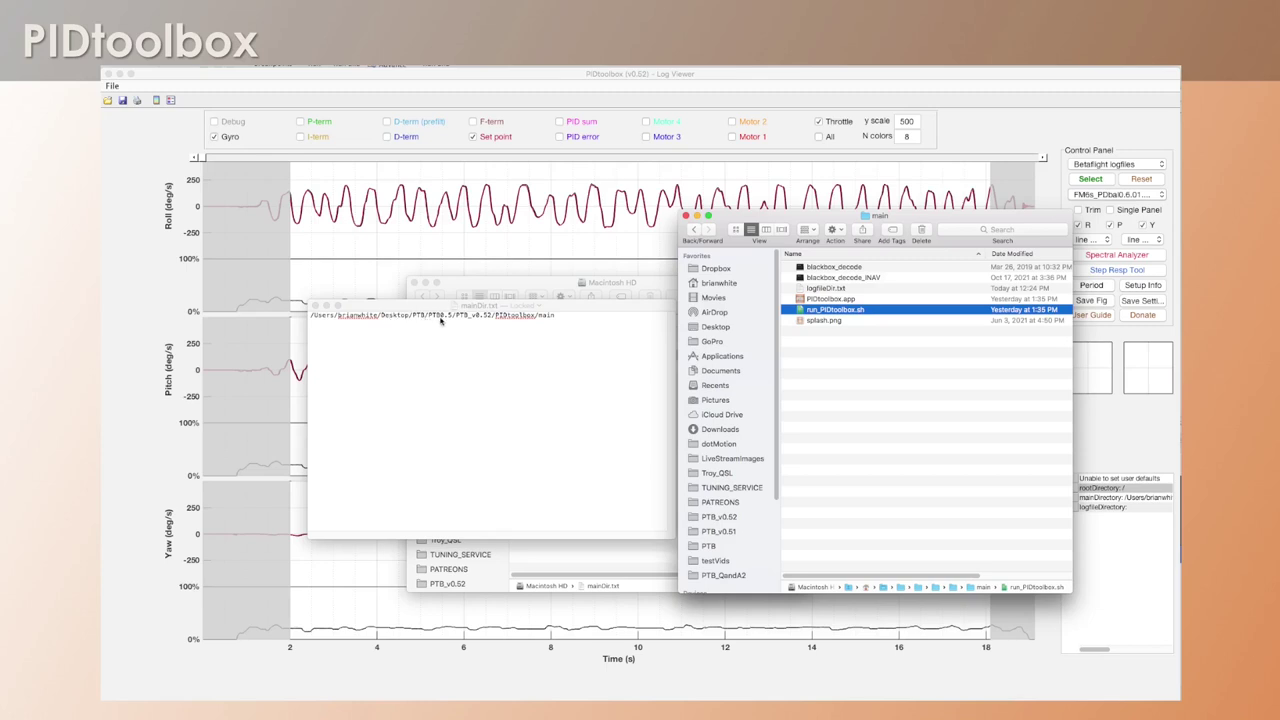
left_click(553, 317)
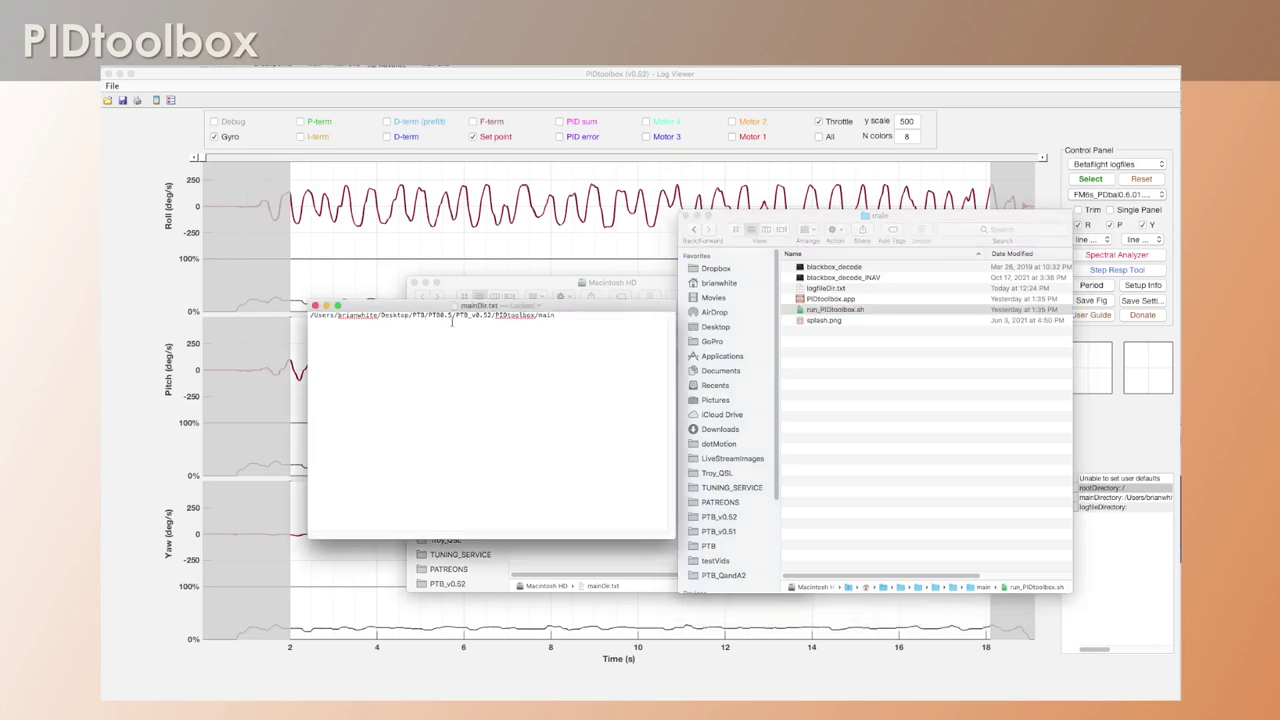
key("shift+alt+Left")
key("shift+alt+Left")
key("shift+alt+Left")
key("shift+alt+Left")
key("shift+alt+Left")
key("shift+alt+Left")
key("shift+alt+Left")
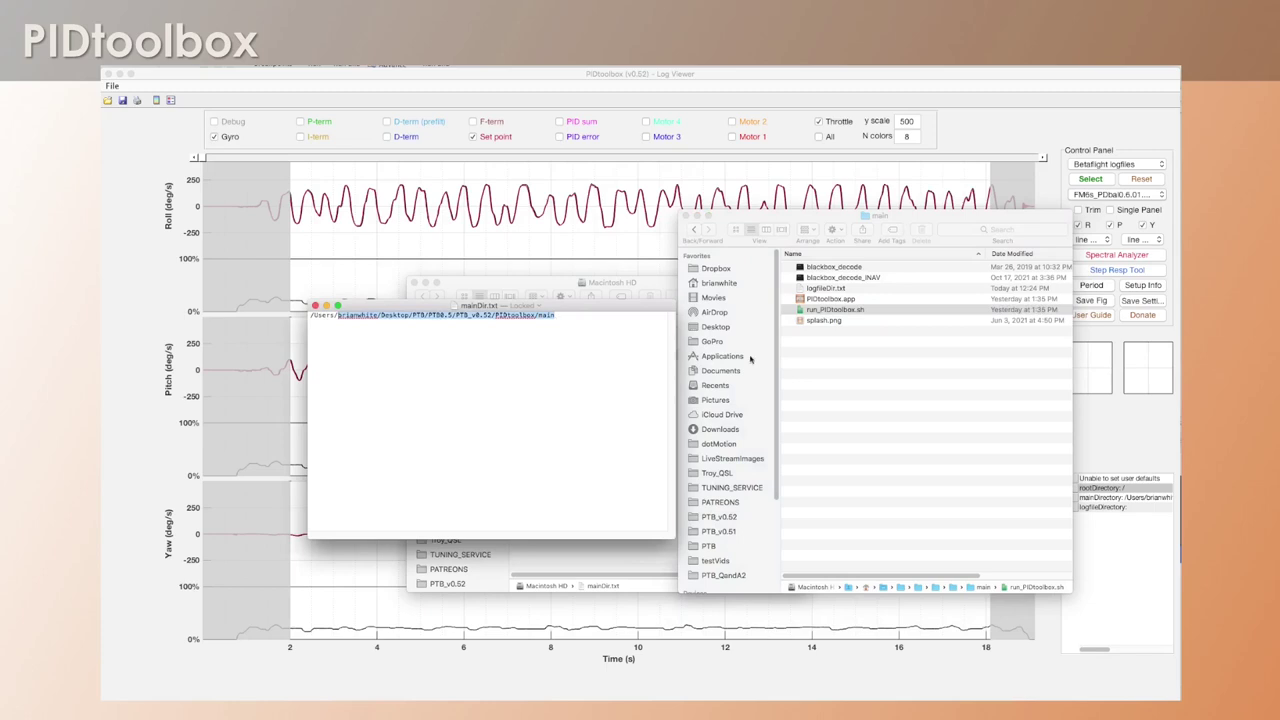
left_click_drag(942, 215, 940, 222)
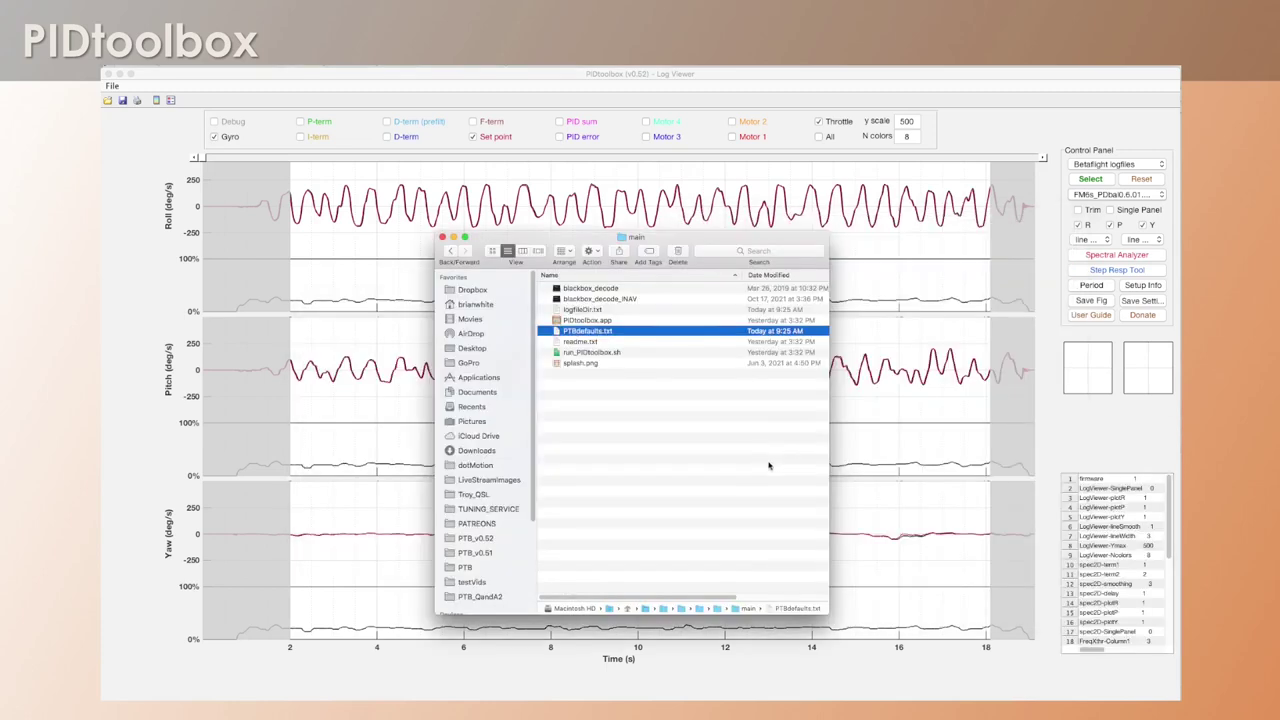
left_click_drag(686, 238, 670, 236)
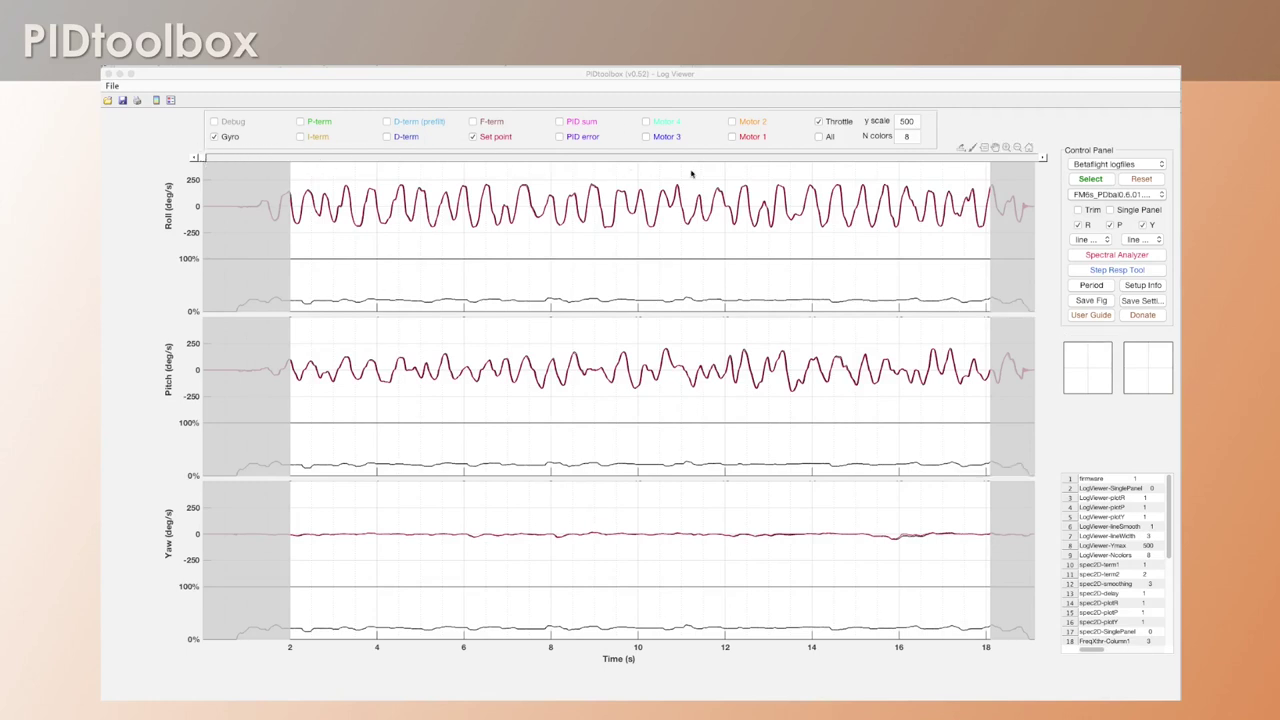
Step: Move the Log Viewer time cursor past 5.4 s and 9.5 s to about 13.405 s
left_click(202, 160)
left_click_drag(202, 160, 490, 172)
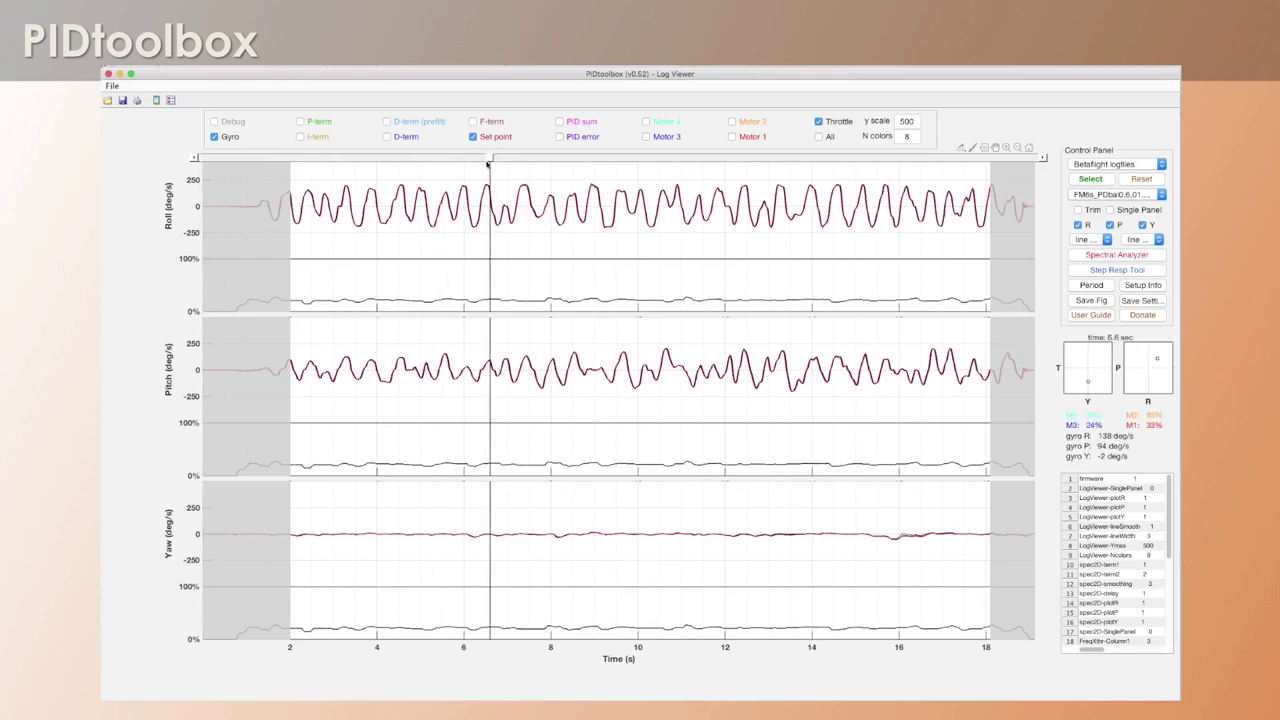
left_click_drag(487, 160, 626, 172)
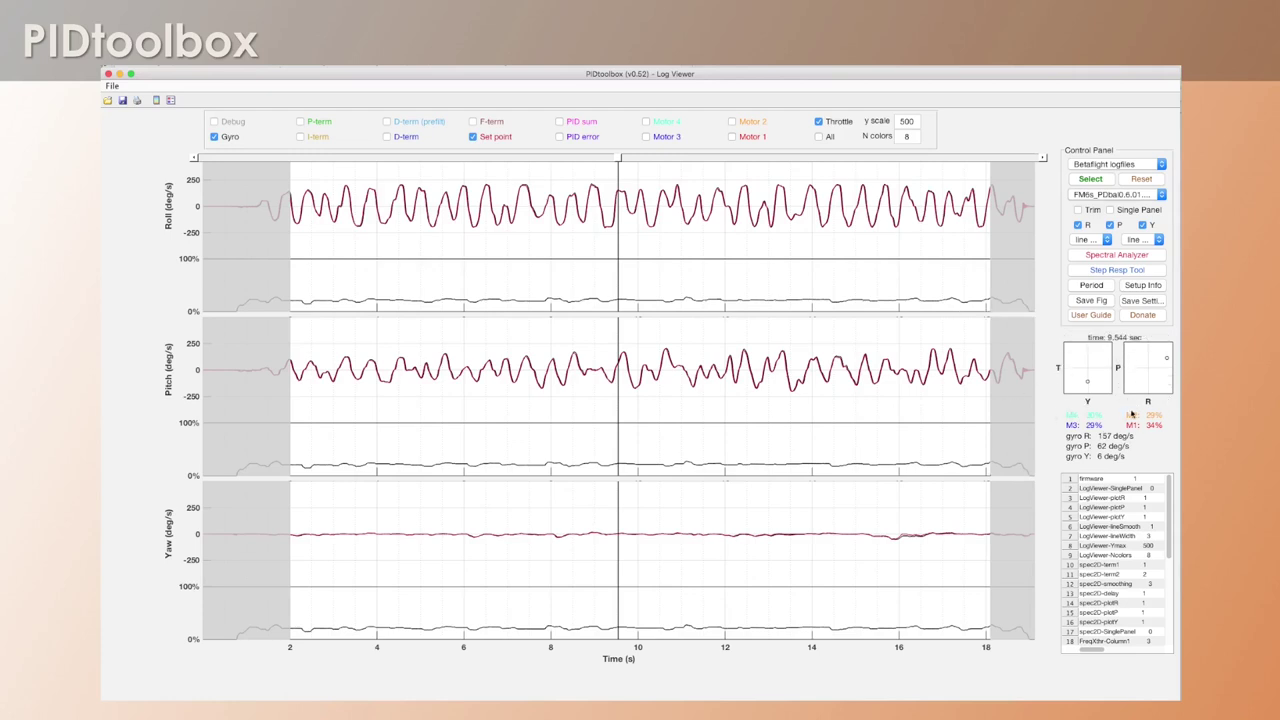
left_click_drag(1043, 160, 1043, 160)
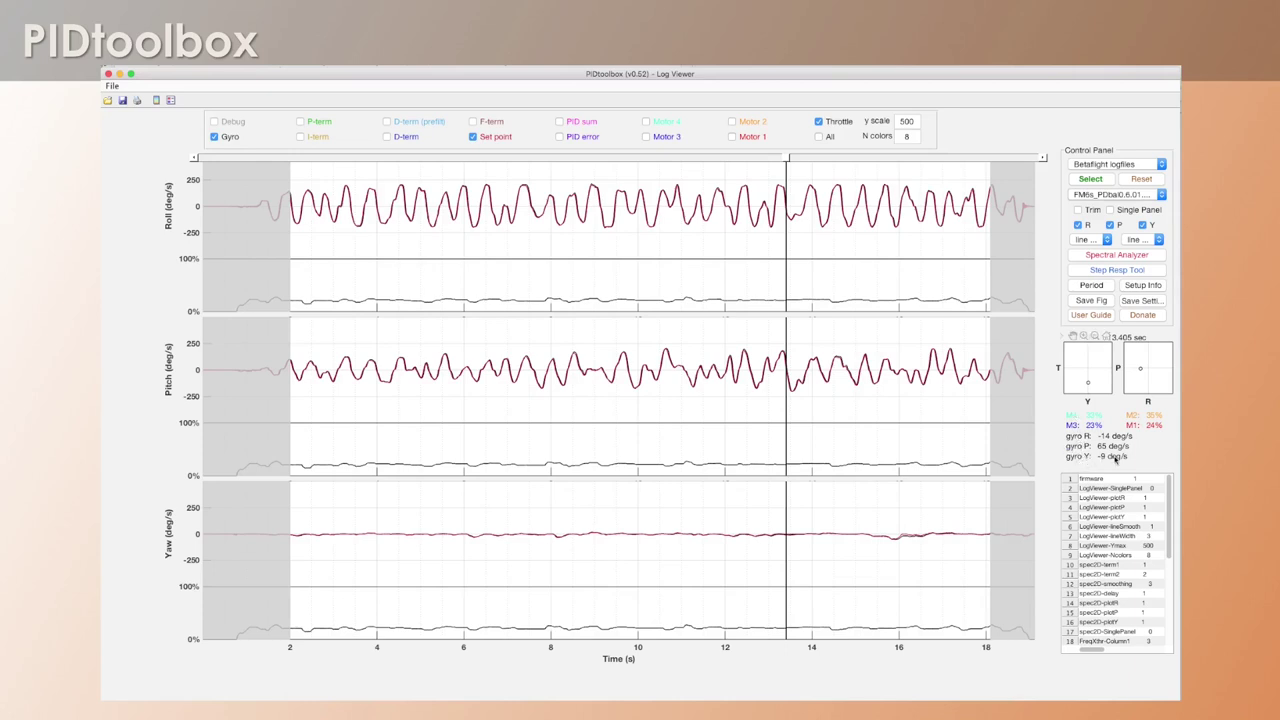
Step: Put the cursor near 9 s and combine the plot into a Single Panel without yaw
left_click(812, 441)
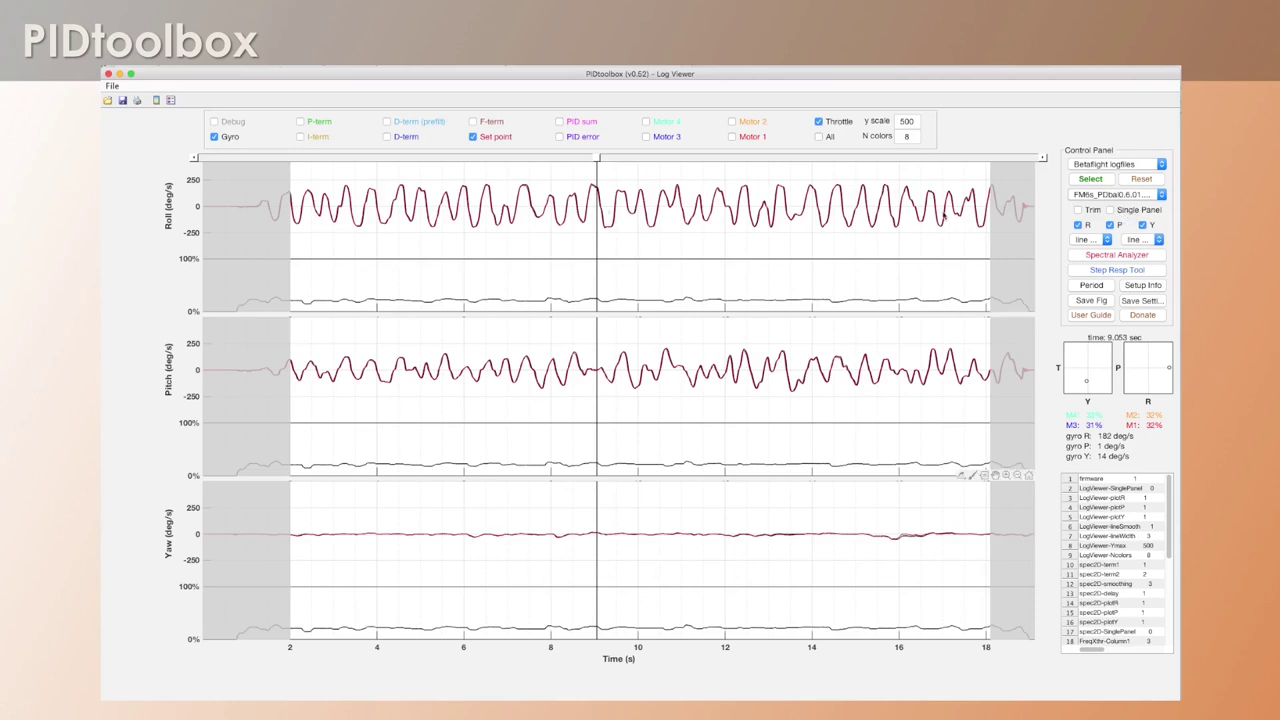
left_click(1110, 210)
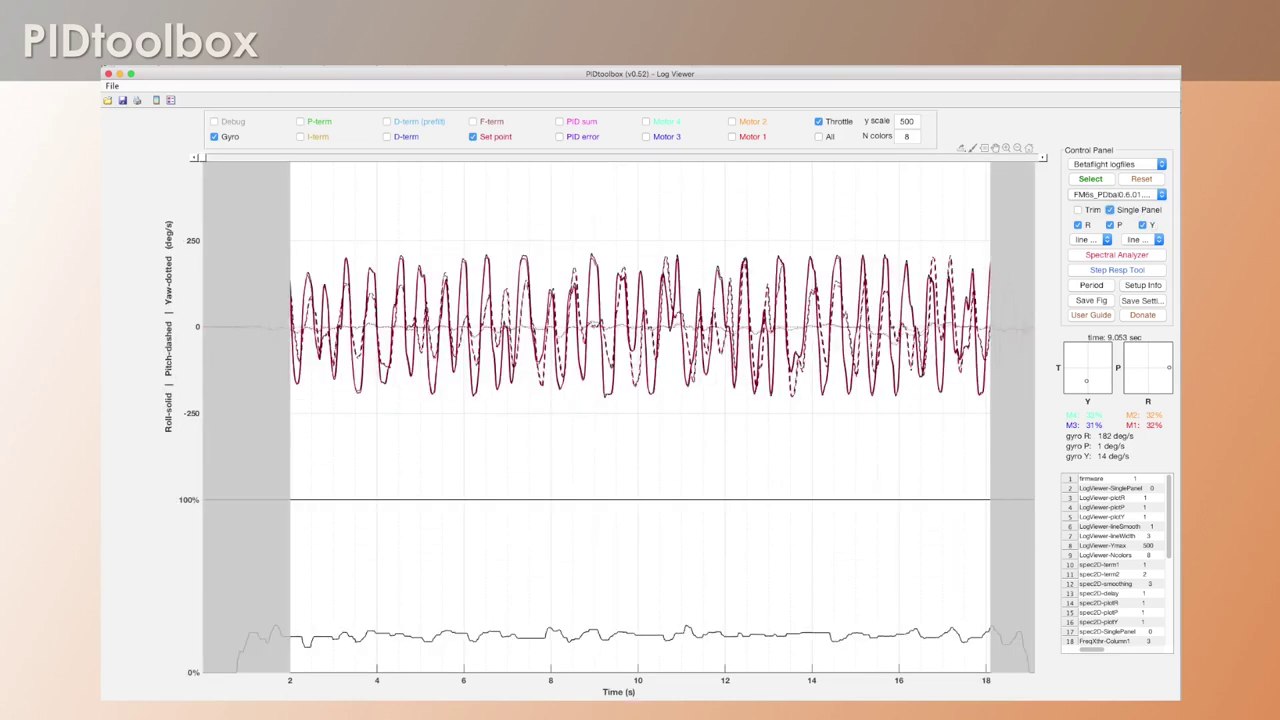
left_click(1141, 224)
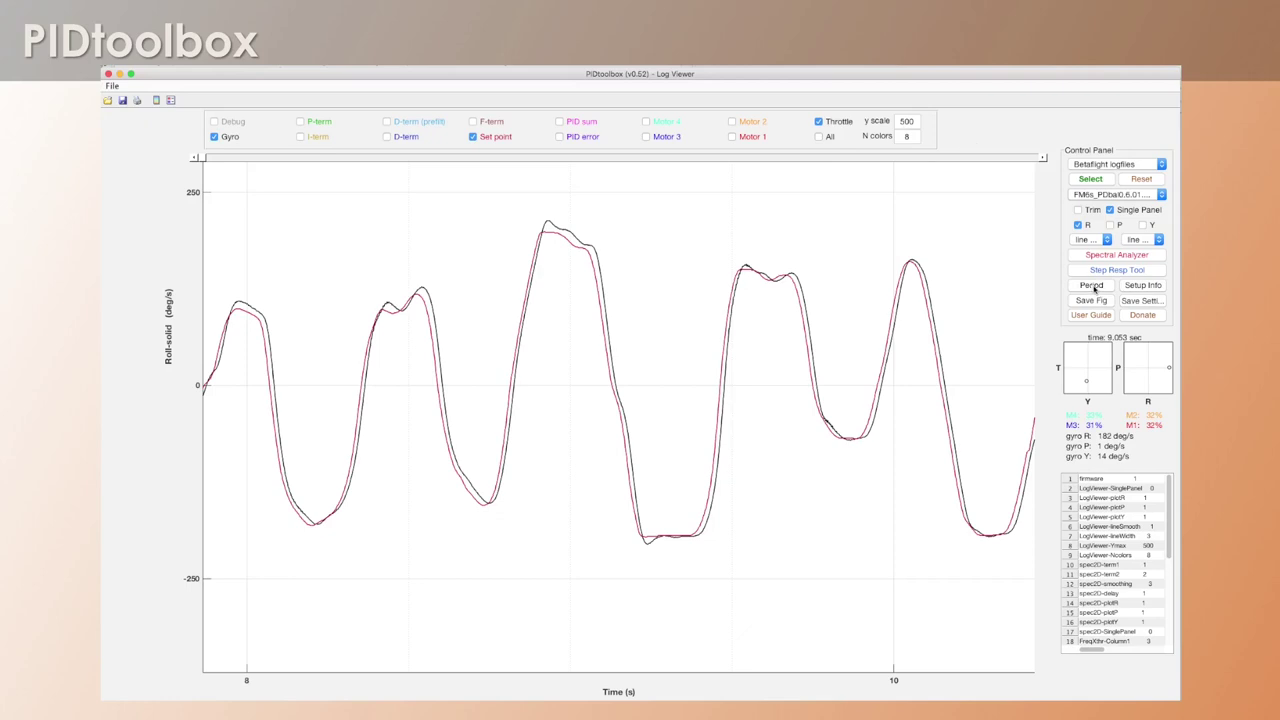
left_click(1091, 286)
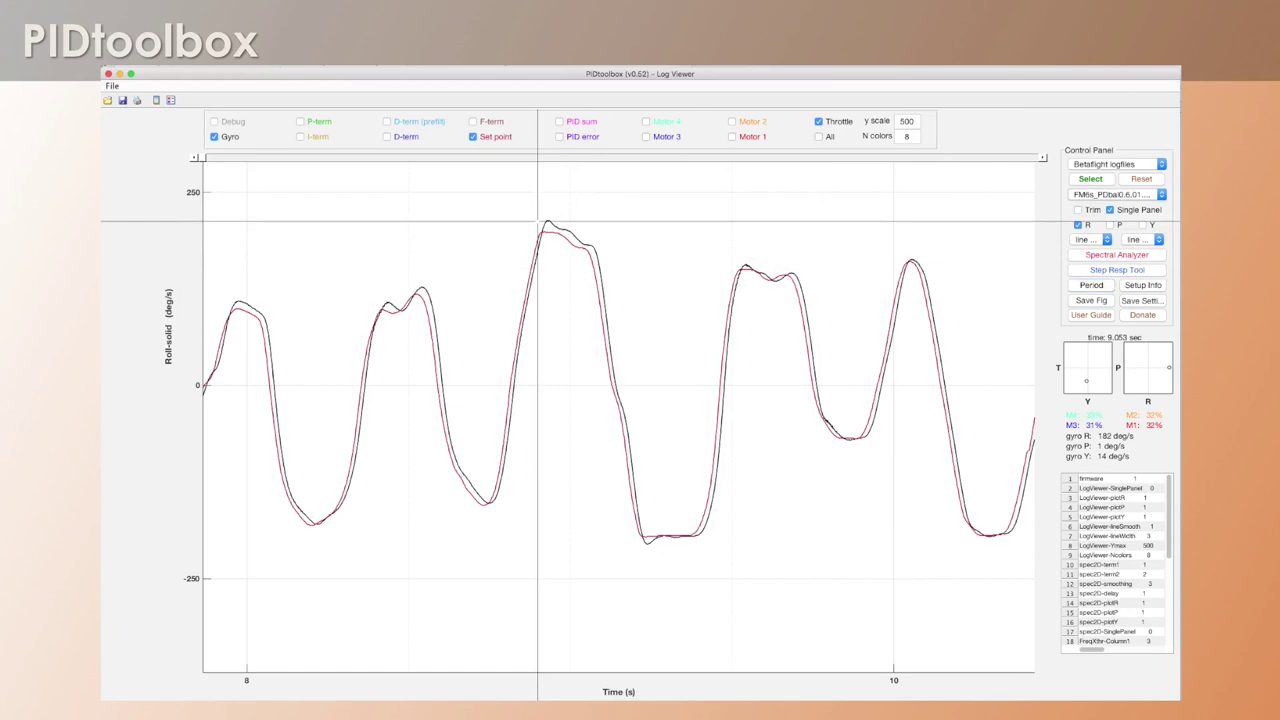
Step: Read a 26 ms (38.46 Hz) roll period from two peaks, then reselect the log to redraw it
left_click(539, 222)
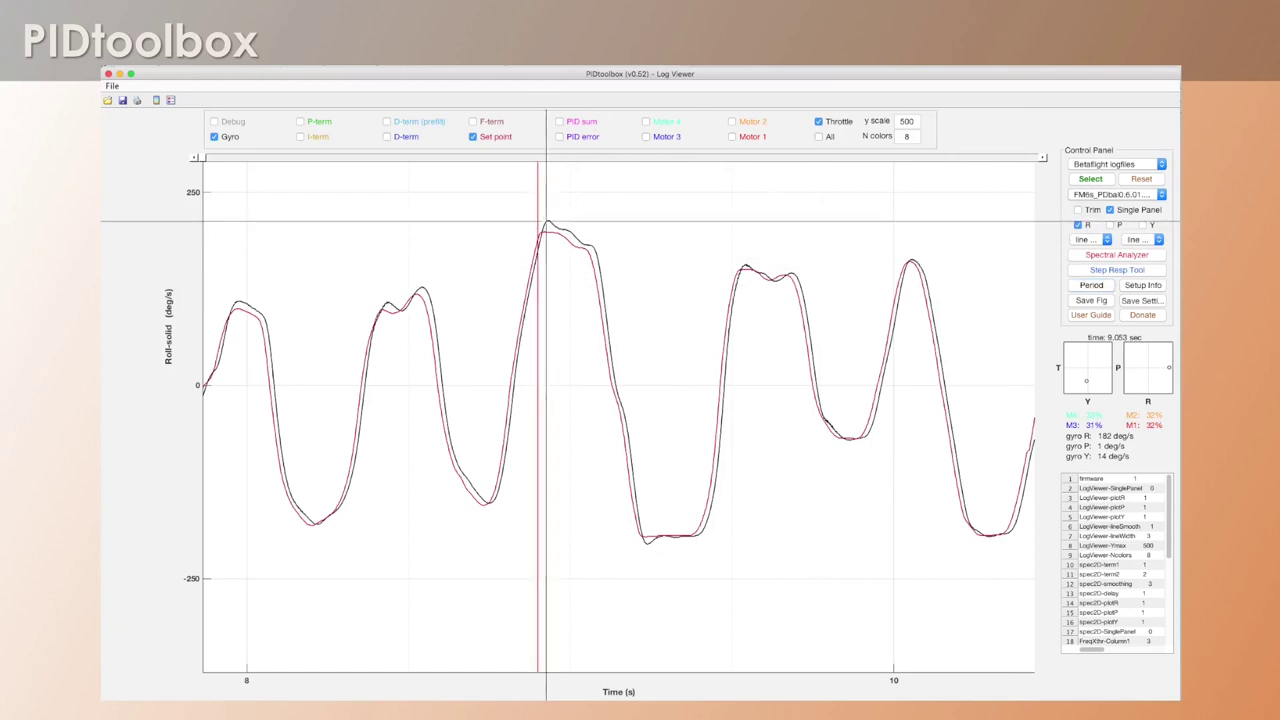
left_click(546, 221)
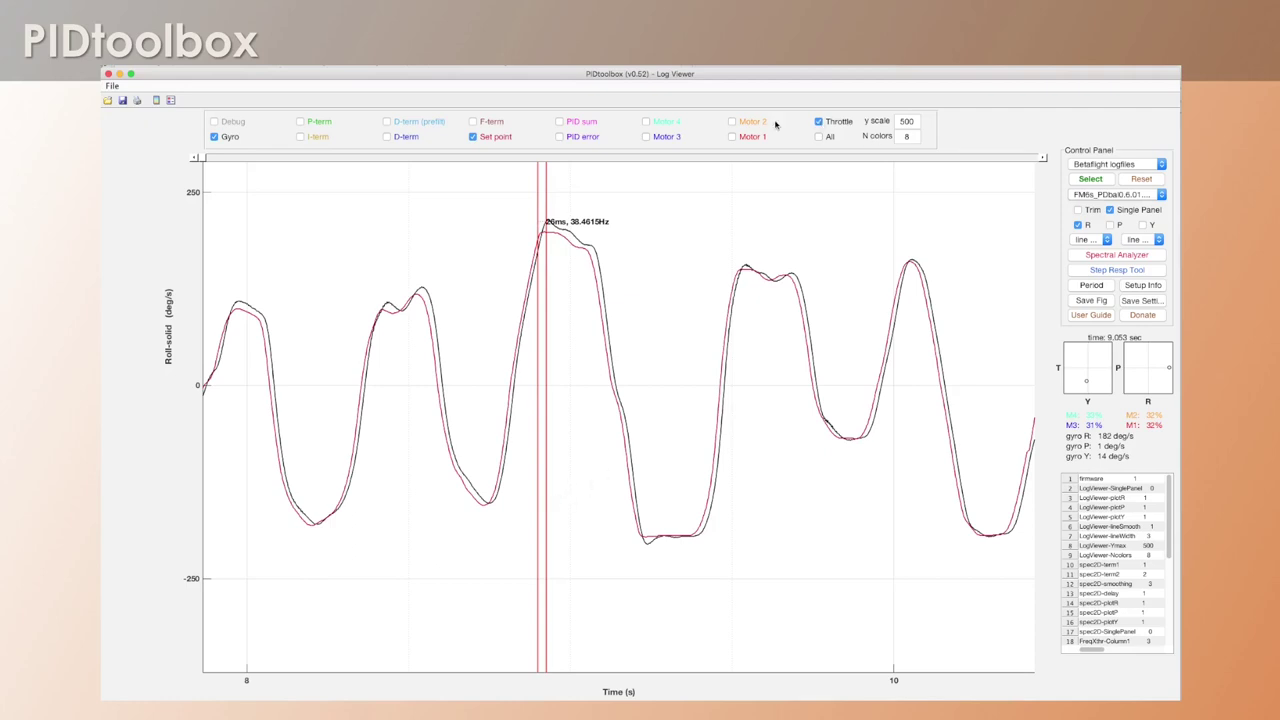
left_click(1135, 195)
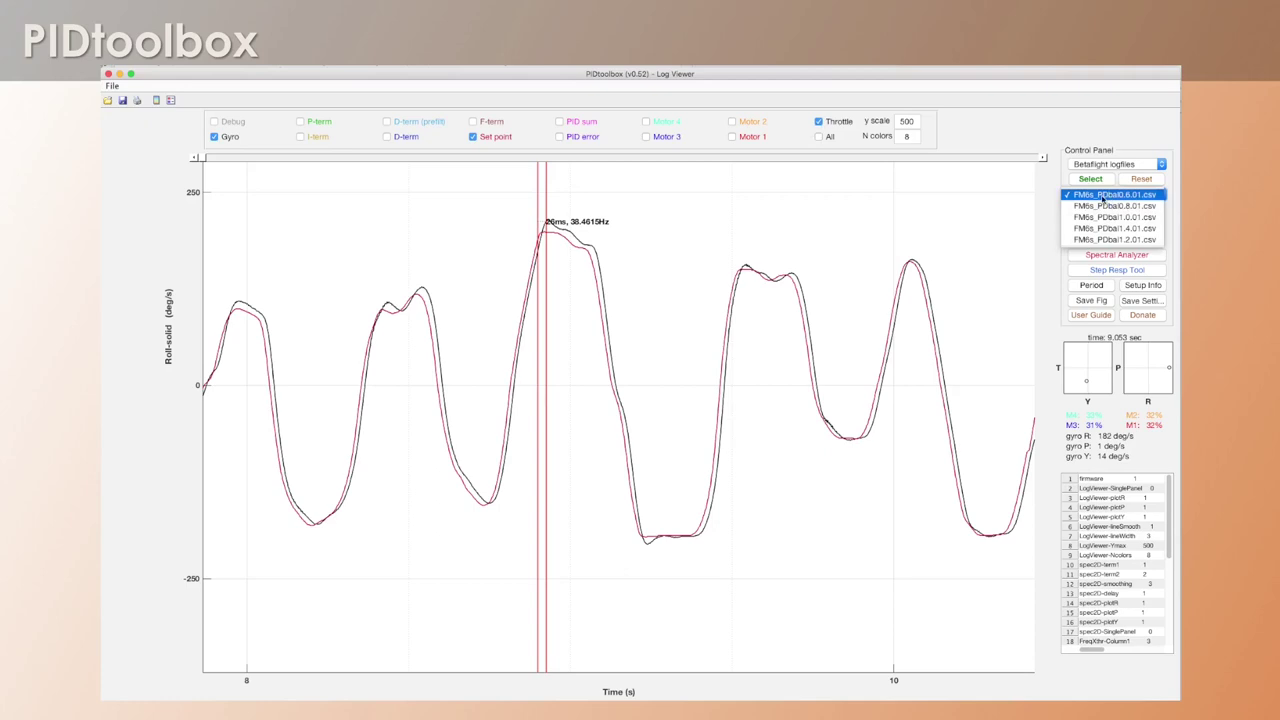
left_click(1106, 202)
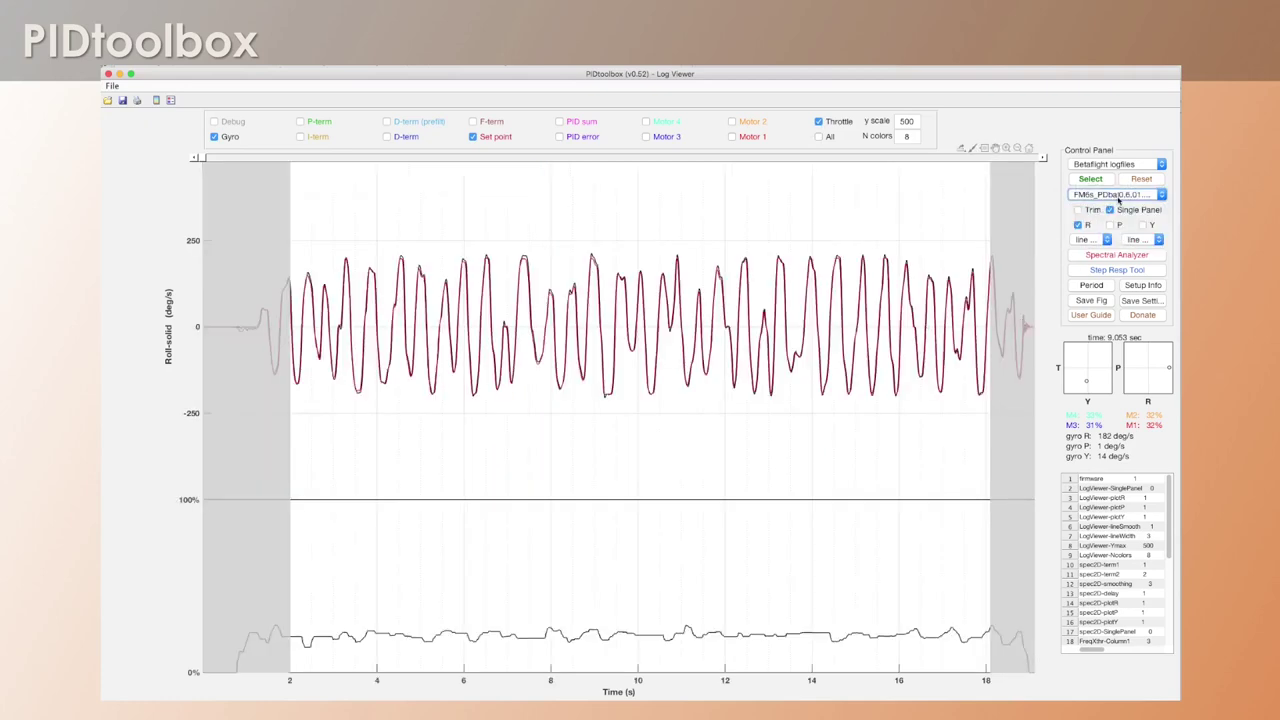
left_click(1116, 196)
Step: Open Setup Info and toggle Show Differences Only on, then off again
left_click(1087, 177)
left_click(1141, 286)
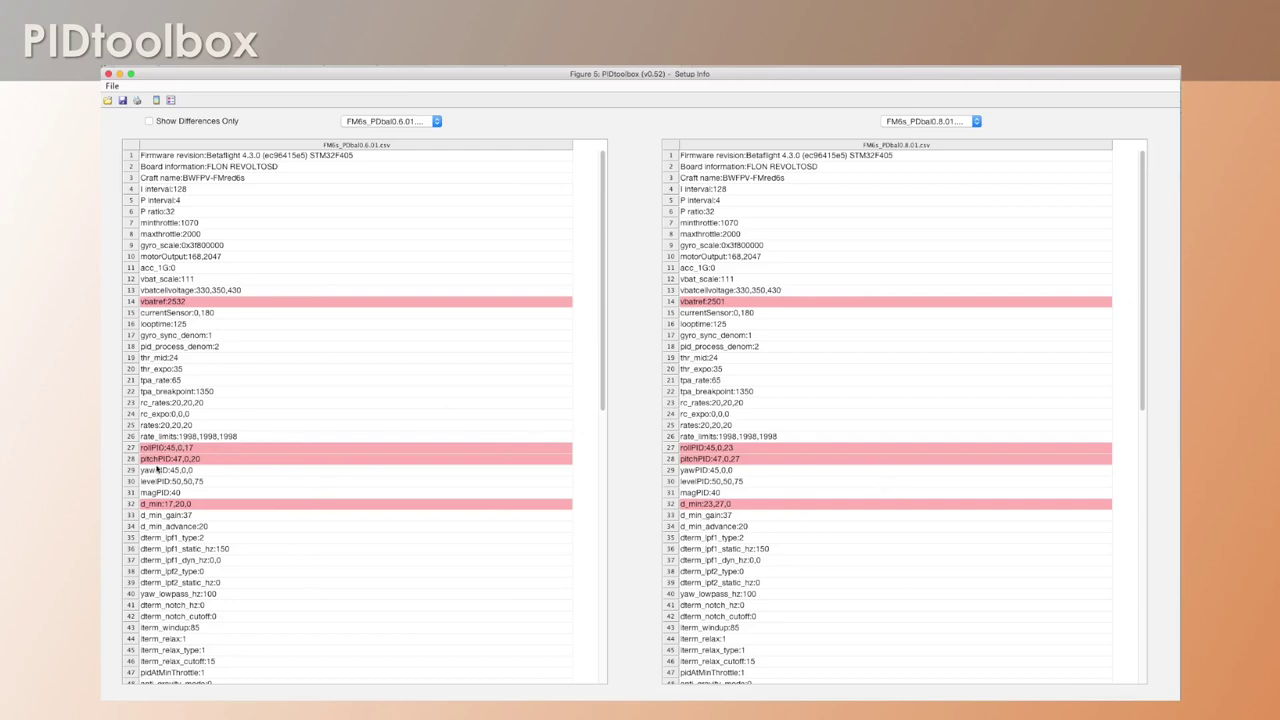
left_click(162, 121)
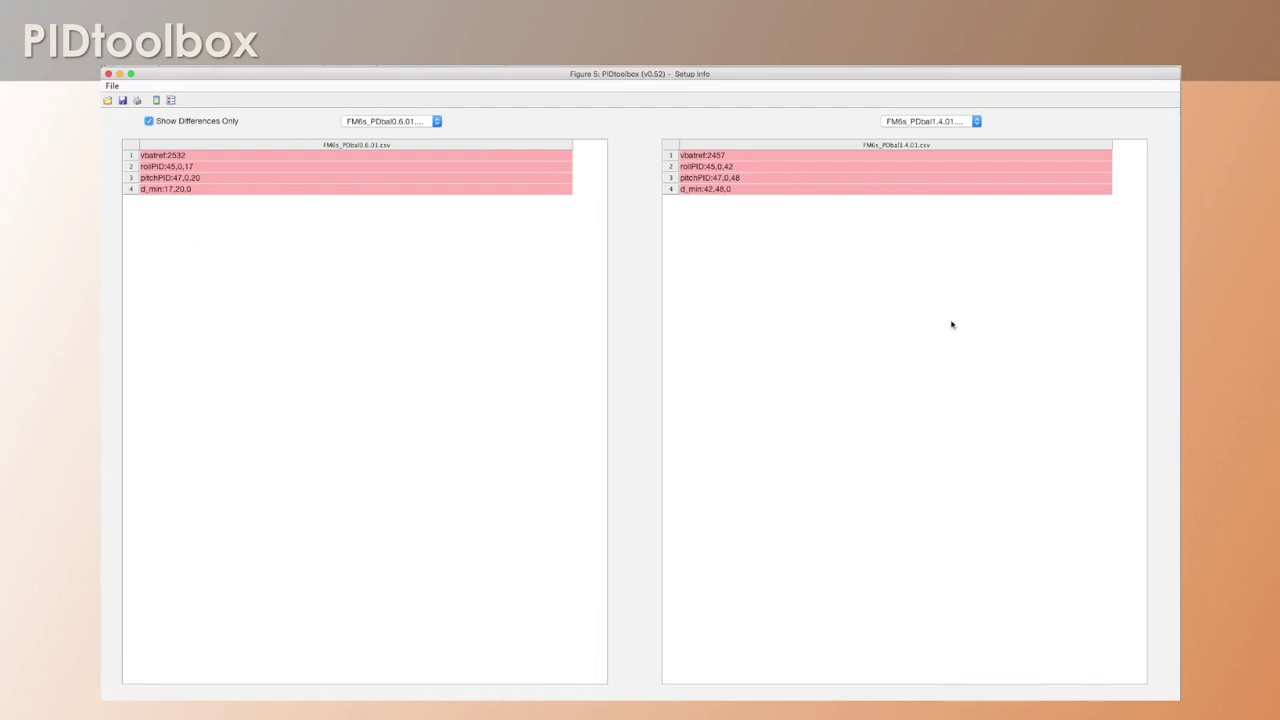
left_click(150, 121)
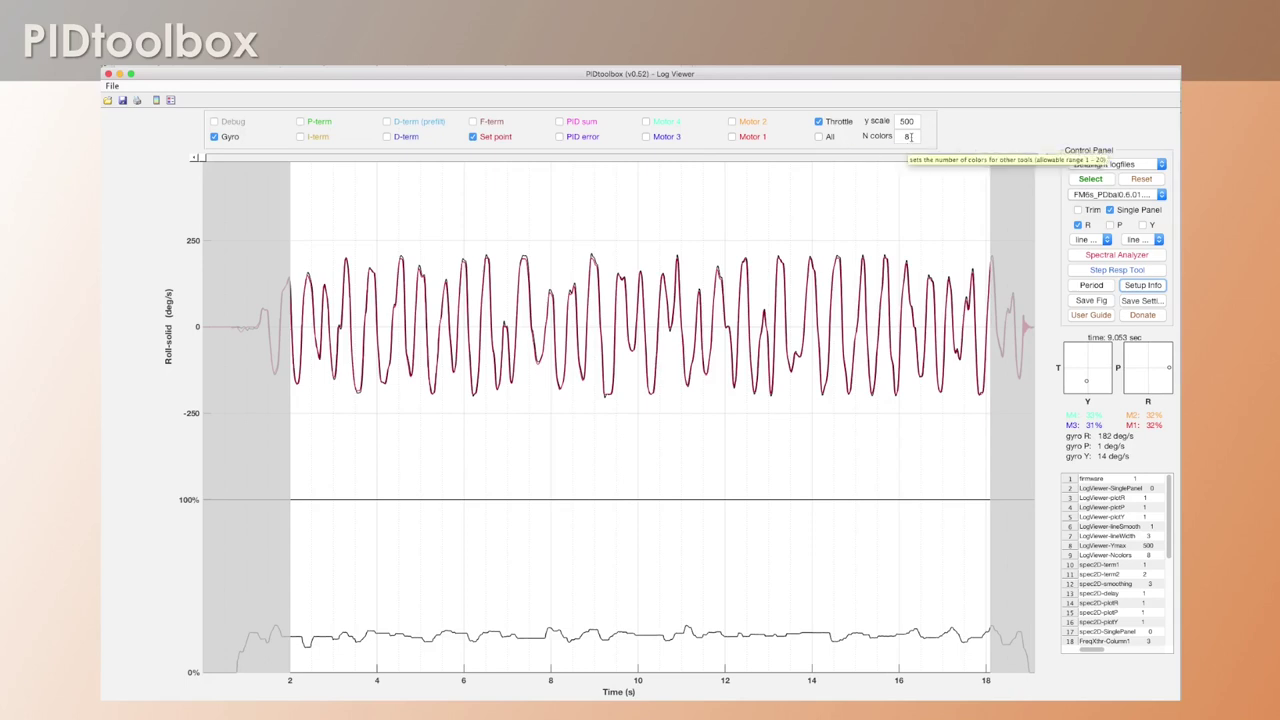
Step: Change the Log Viewer's N colors field from 15 to 5 and confirm it
double_click(907, 136)
type("15")
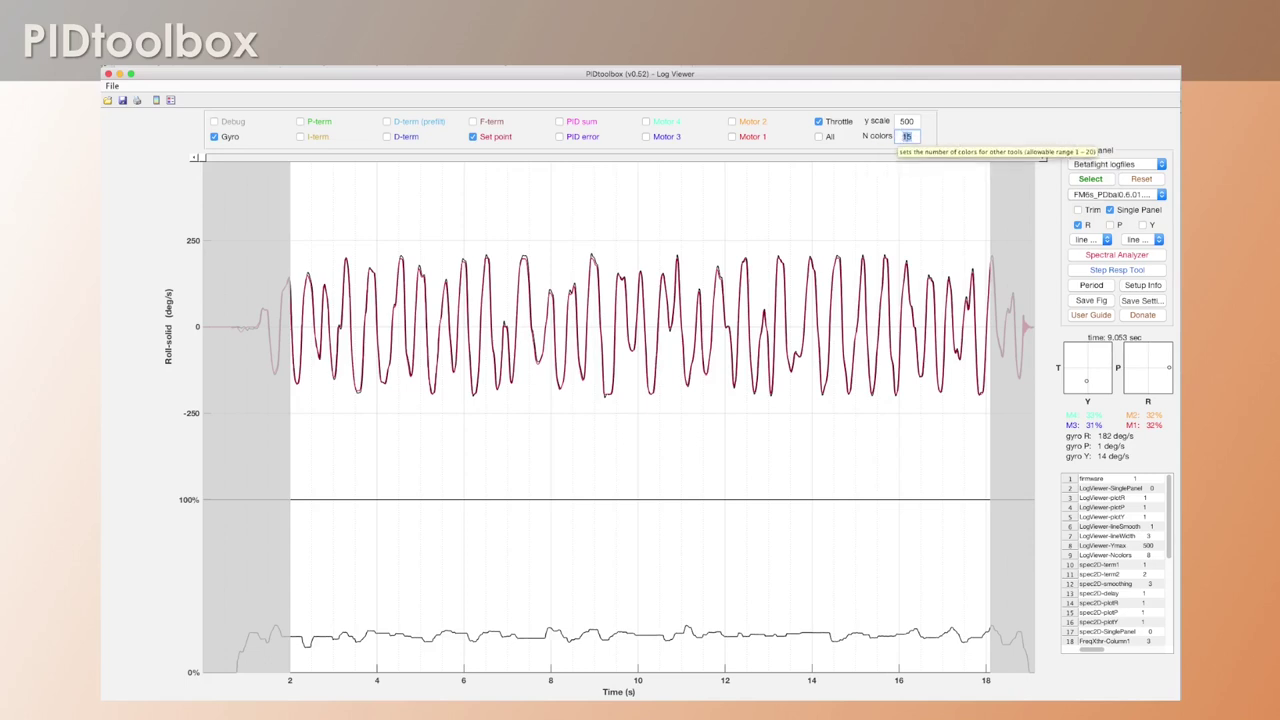
left_click(908, 137)
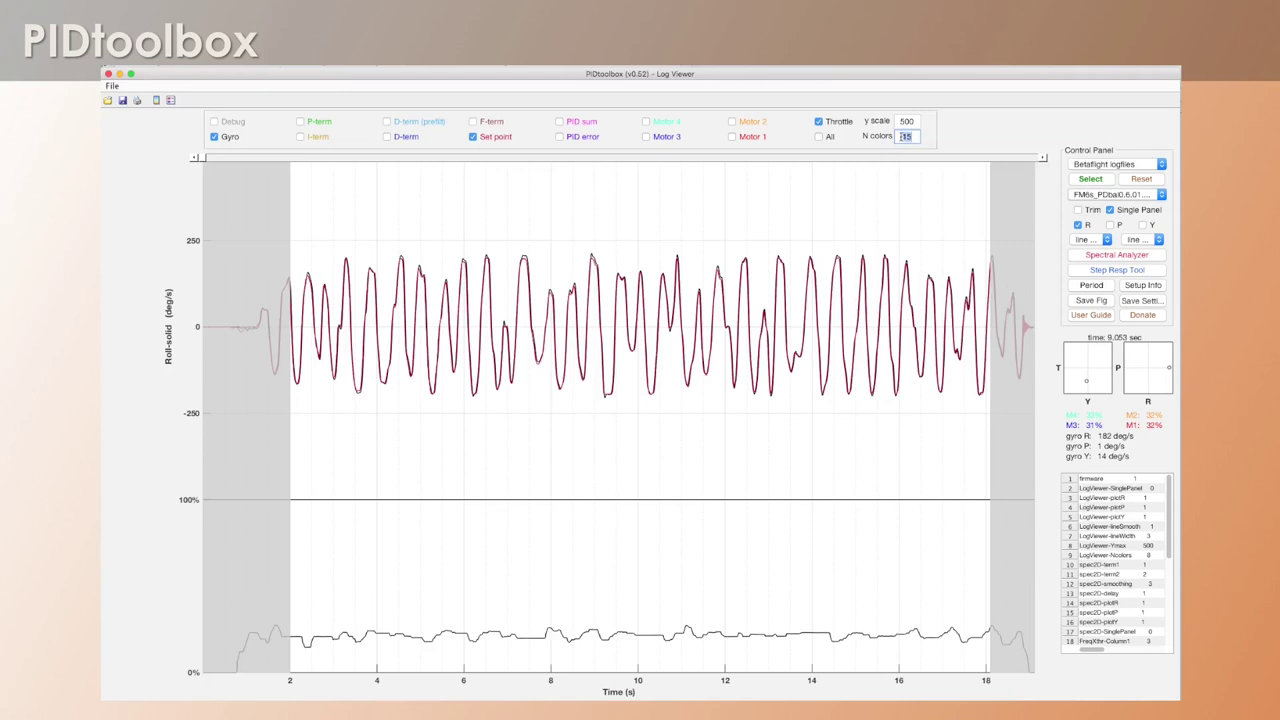
type("5")
key("Return")
Step: Open the Step Resp Tool, close it, and reopen it with the red-to-yellow colours
left_click(1118, 272)
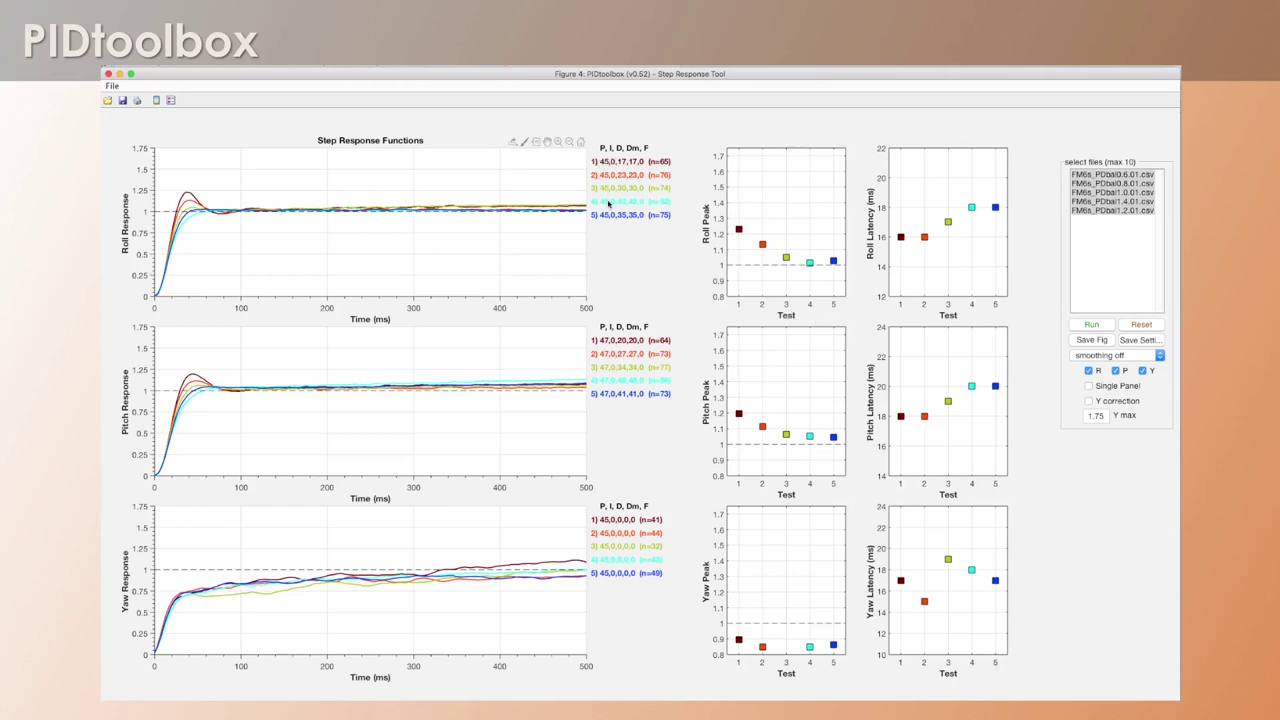
left_click(108, 74)
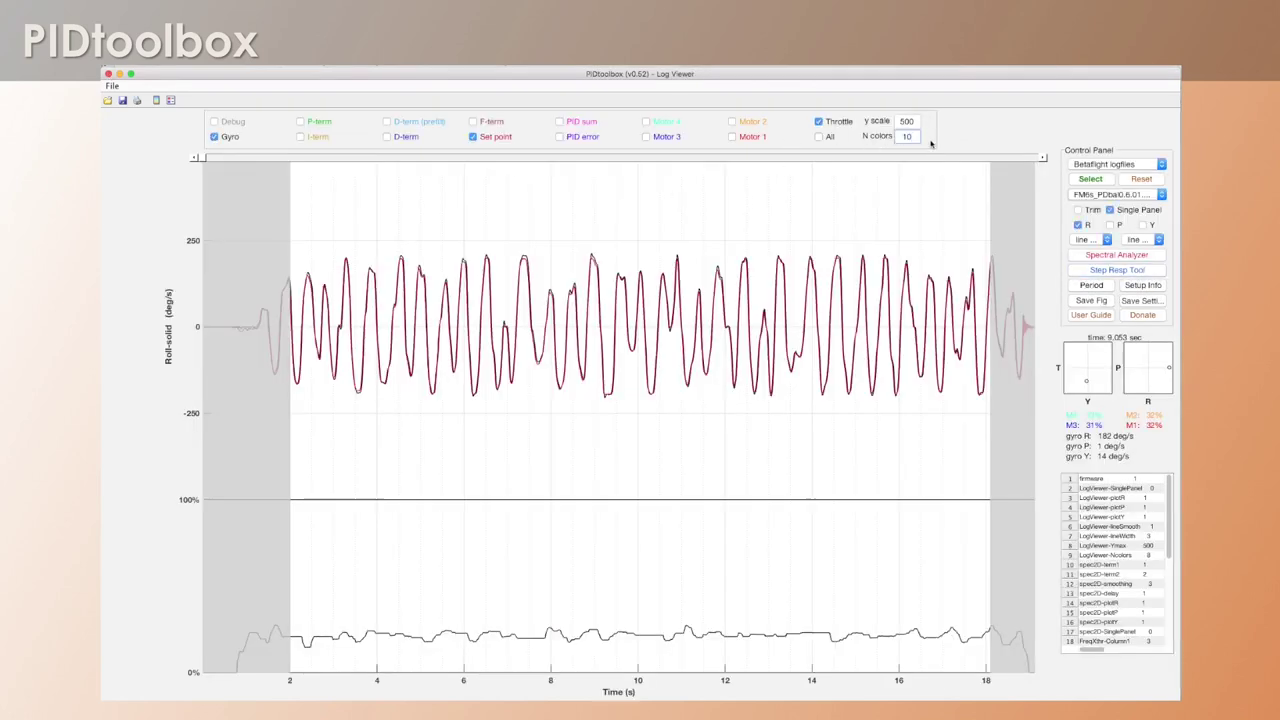
left_click(1117, 270)
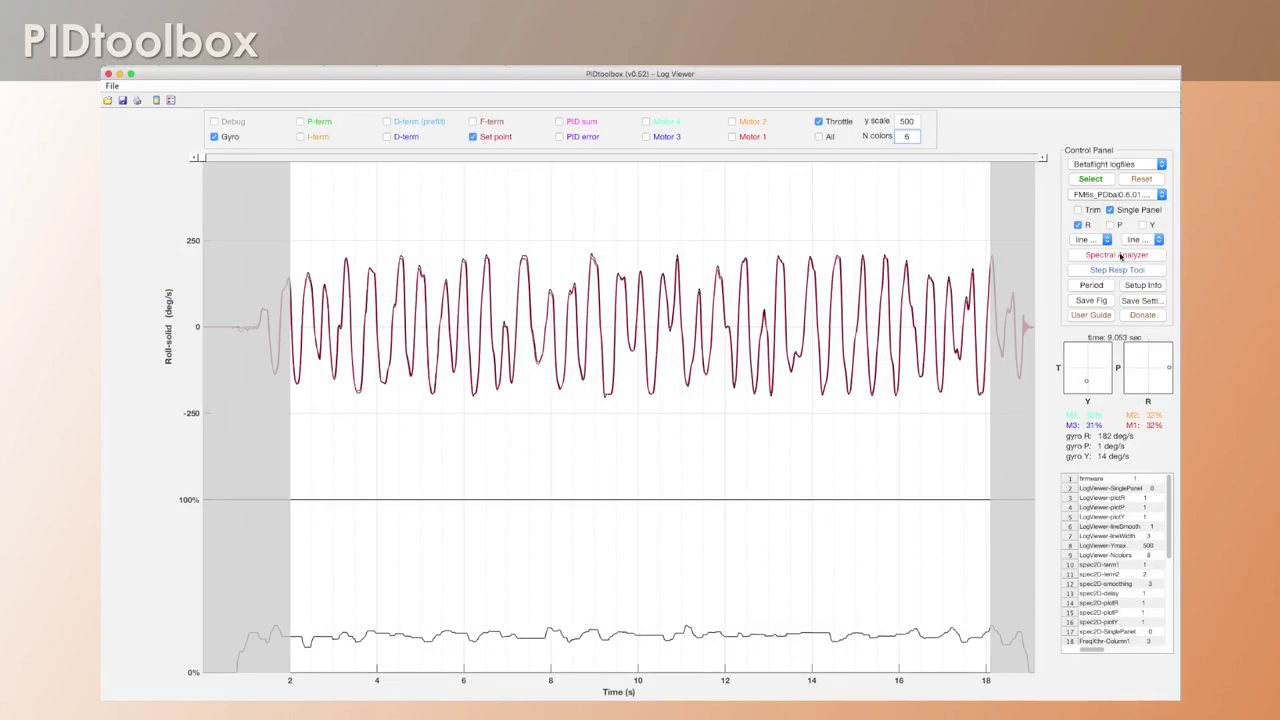
left_click(1148, 258)
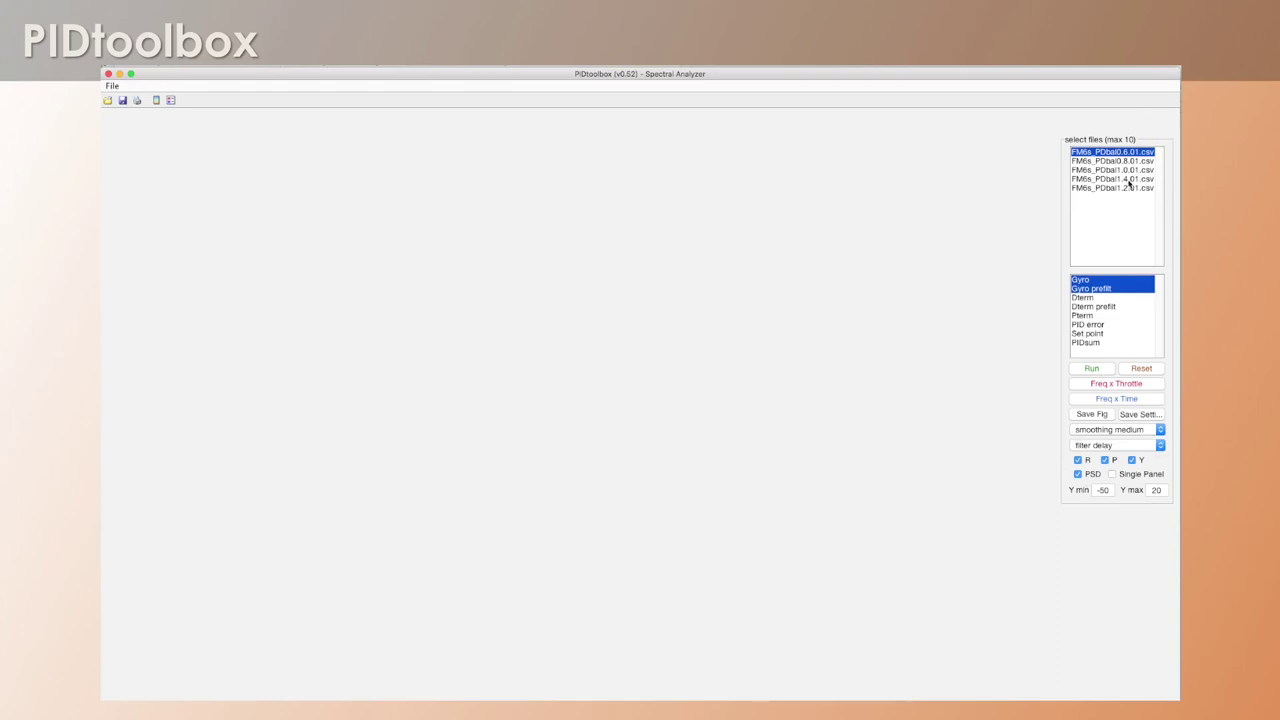
Step: Select all five FM6s_PDbal CSV logs in the Spectral Analyzer and run the spectra
left_click_drag(1132, 187, 1108, 151)
left_click(1095, 372)
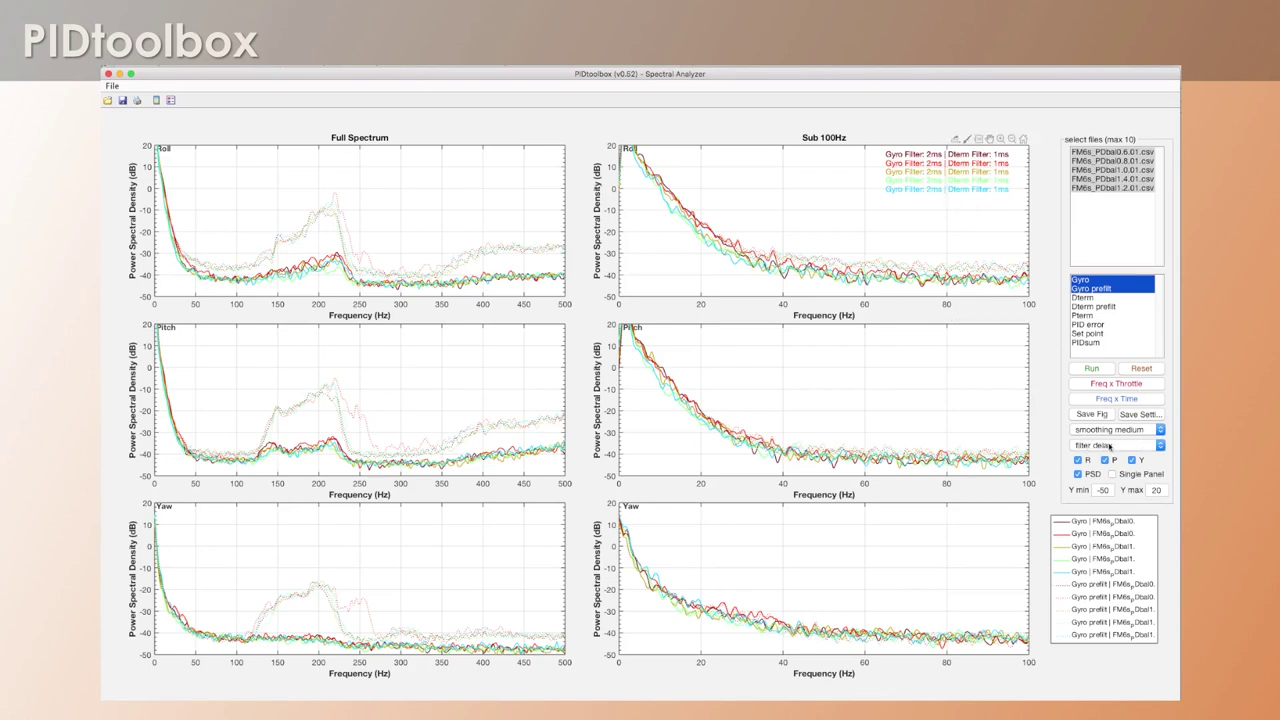
left_click(1137, 446)
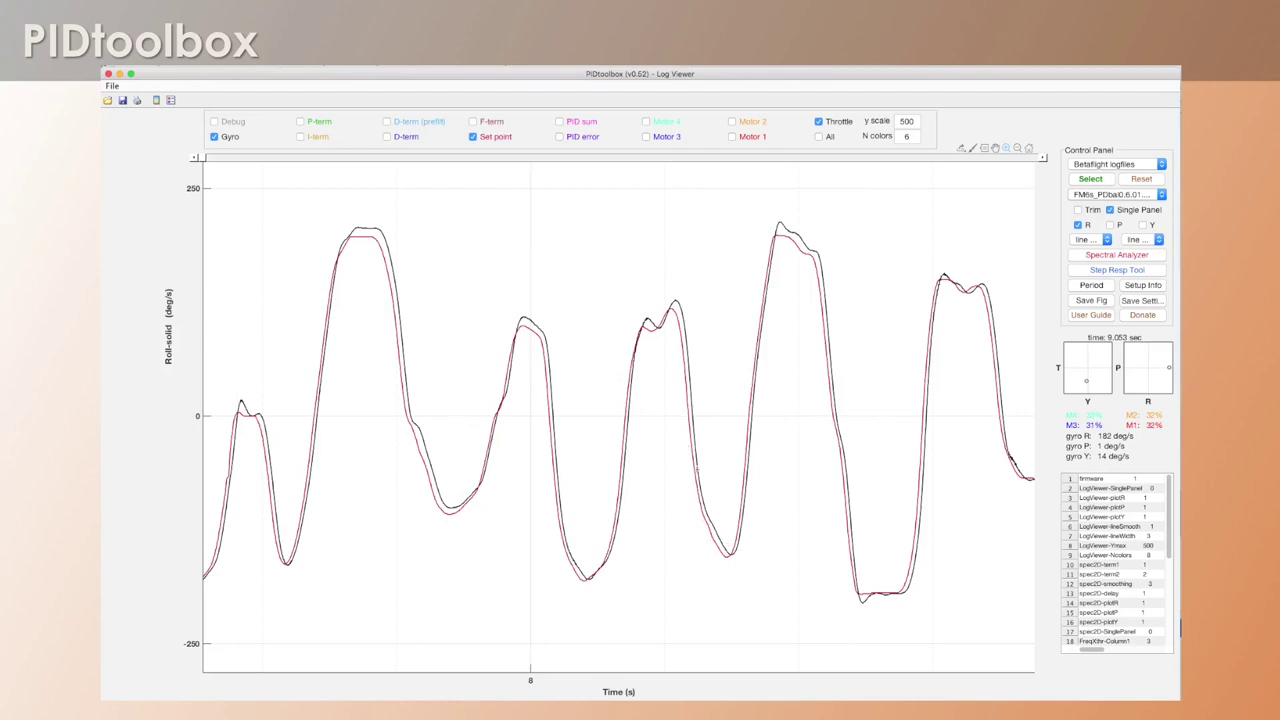
Step: Zoom in and out on the Log Viewer roll trace to compare set point and gyro lag
left_click_drag(838, 199, 494, 626)
left_click(1017, 148)
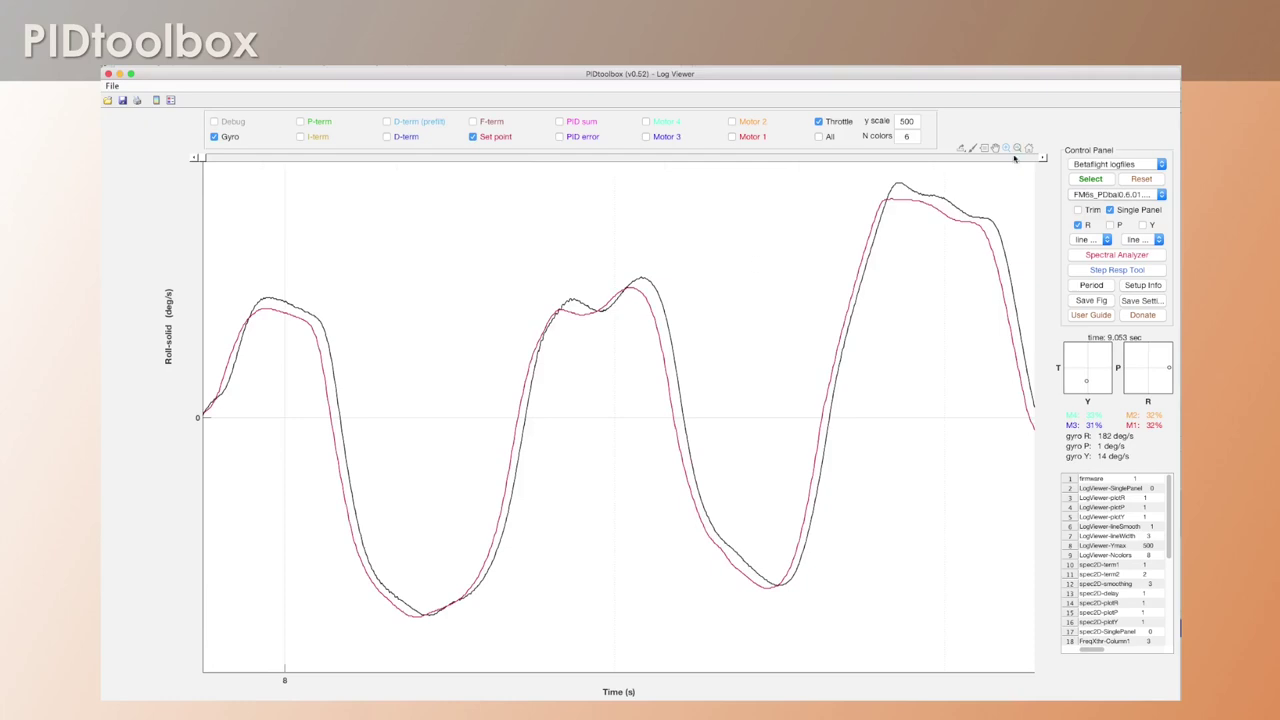
left_click(920, 262)
left_click_drag(872, 198, 470, 562)
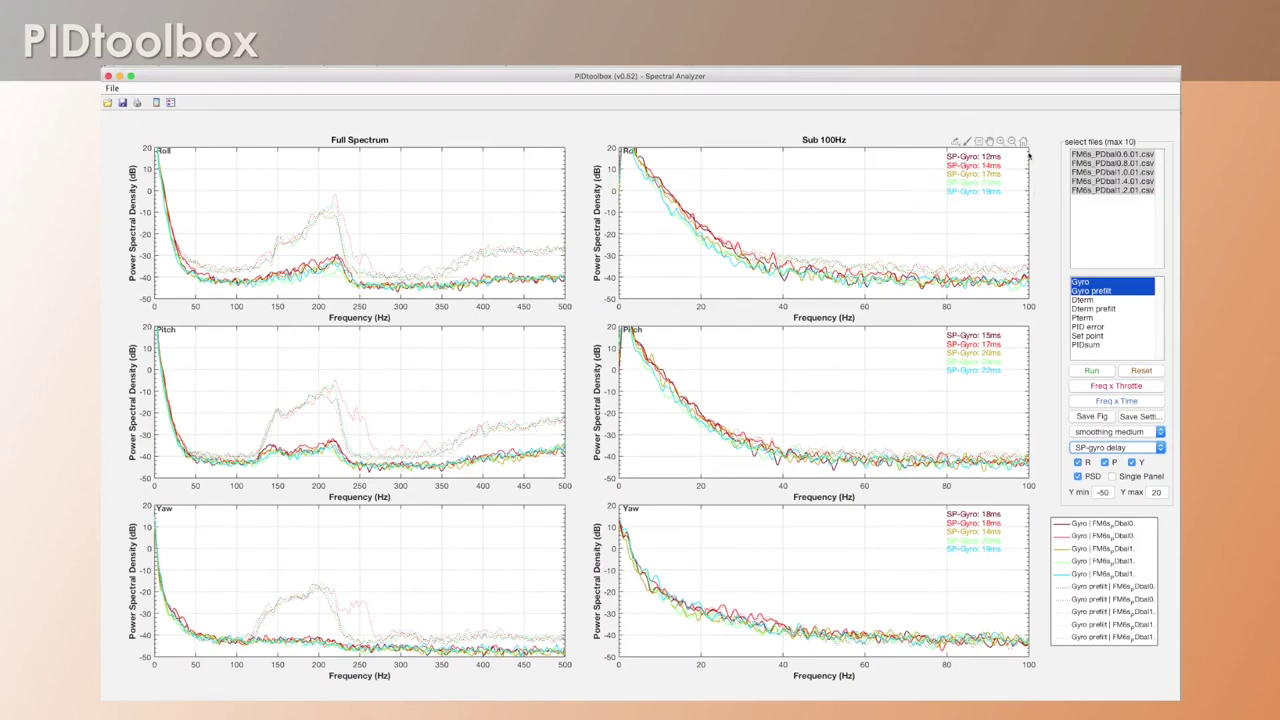
Step: Choose SP smoothing delay in the delay dropdown, then go back to the Log Viewer
left_click(1135, 446)
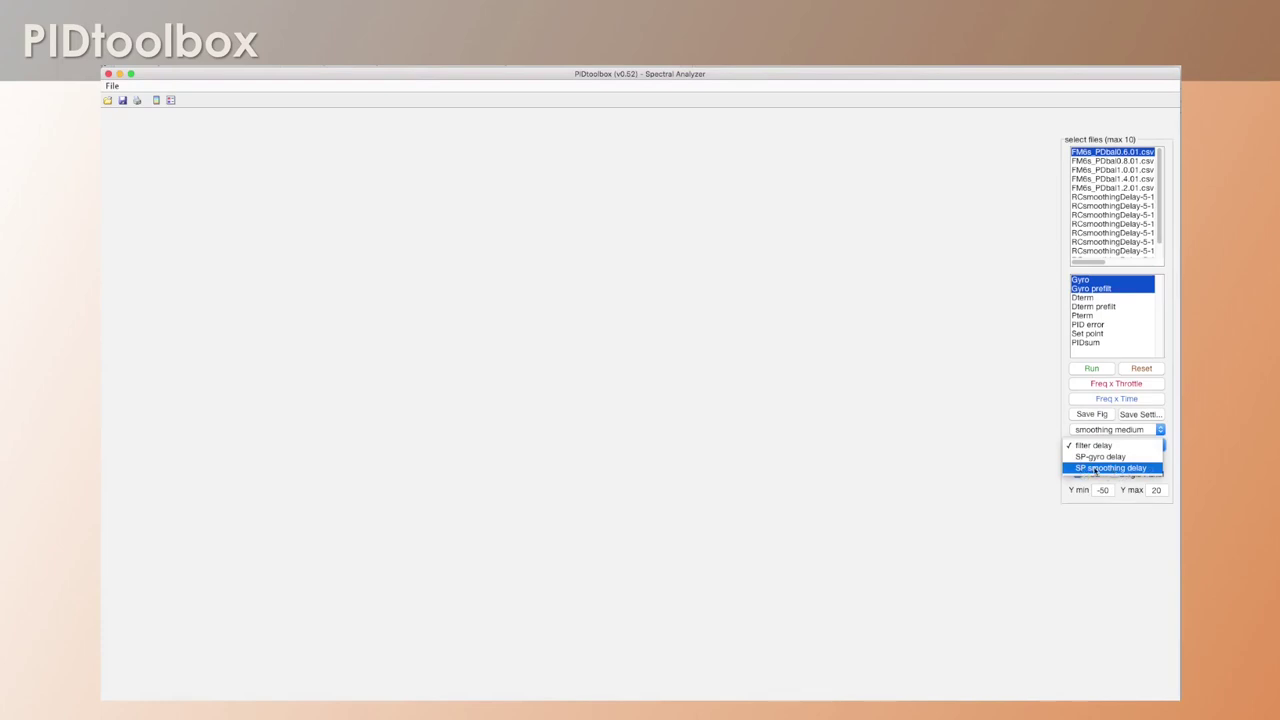
left_click(1106, 468)
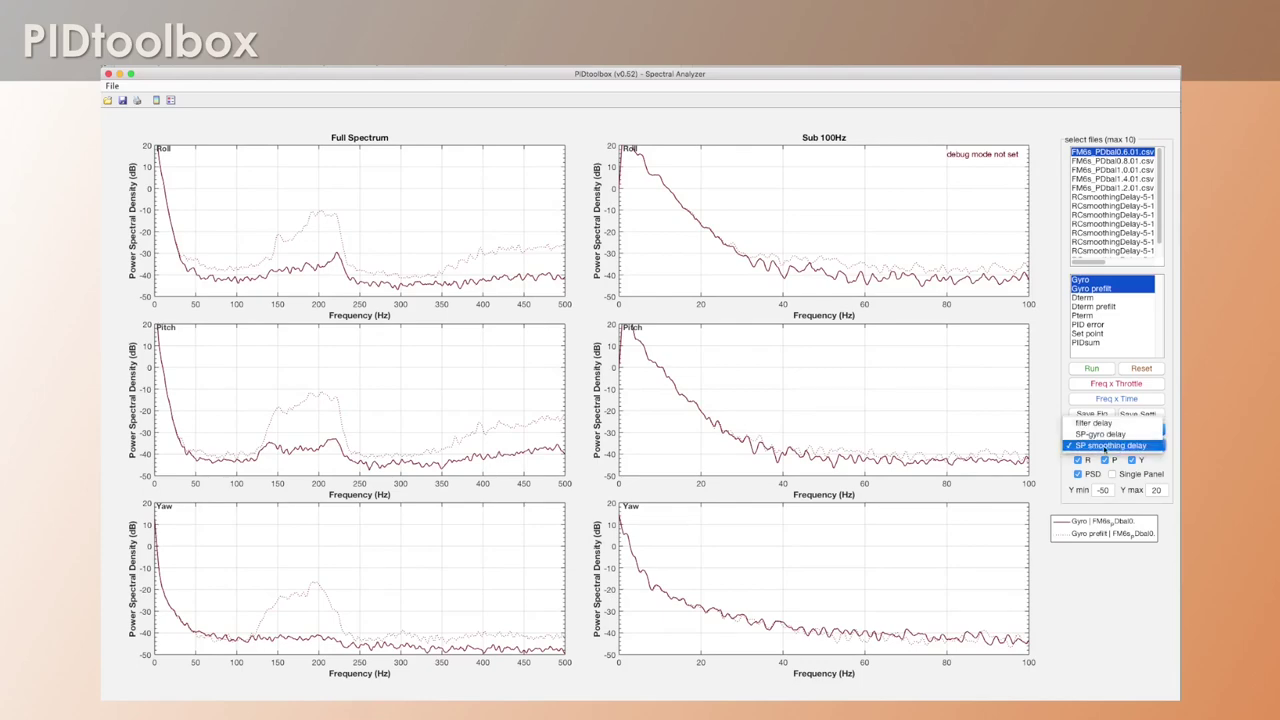
left_click(1126, 446)
left_click(1110, 108)
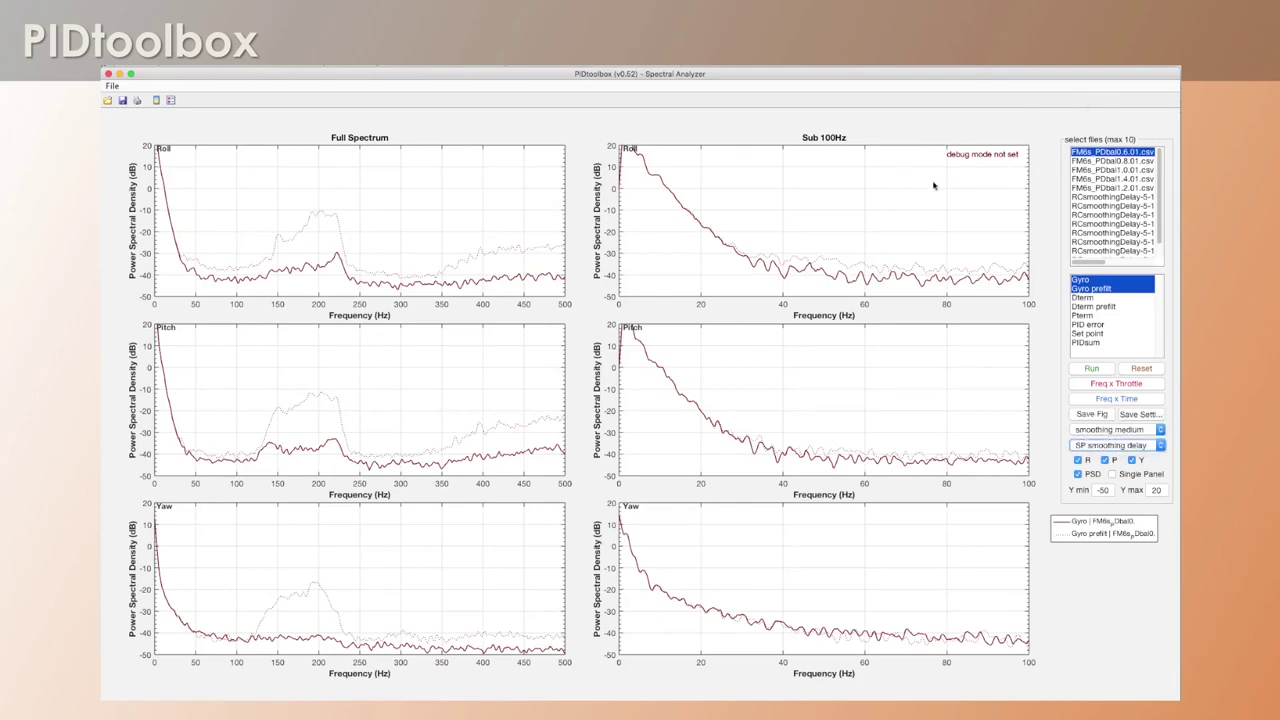
left_click(108, 74)
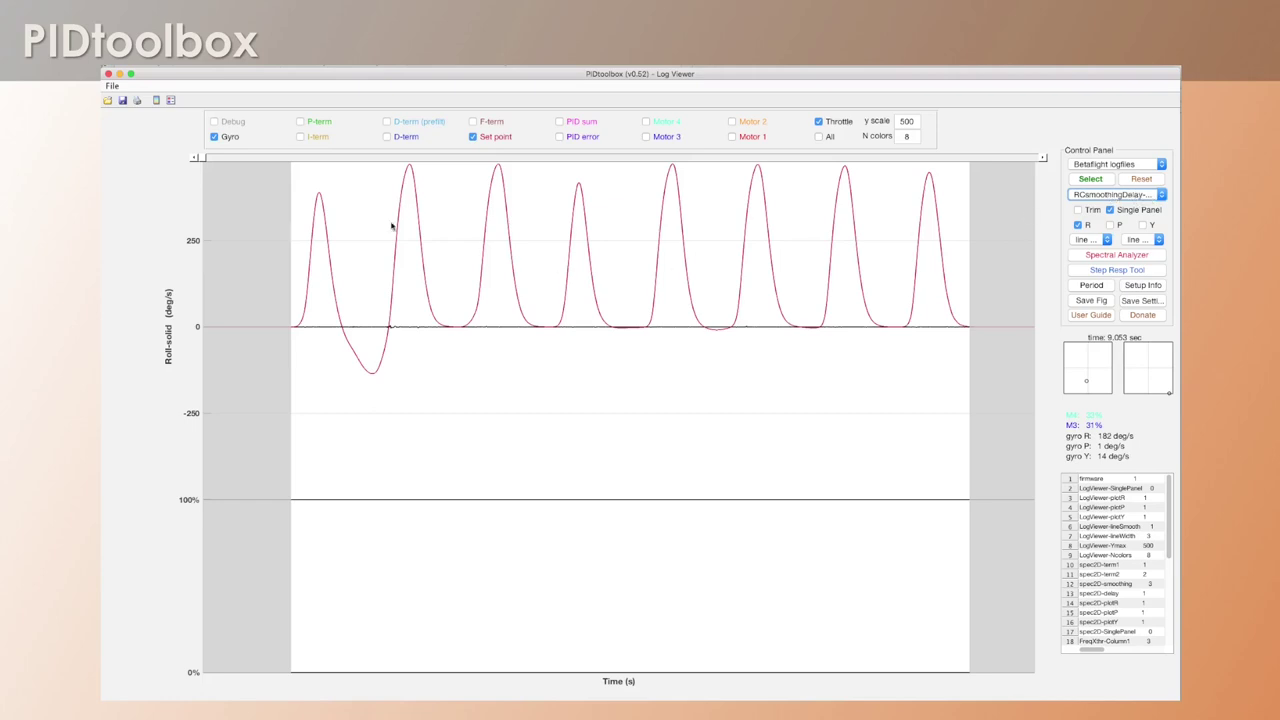
Step: Tick Debug to overlay the debug trace on the roll plot, then check the log file list
left_click(229, 122)
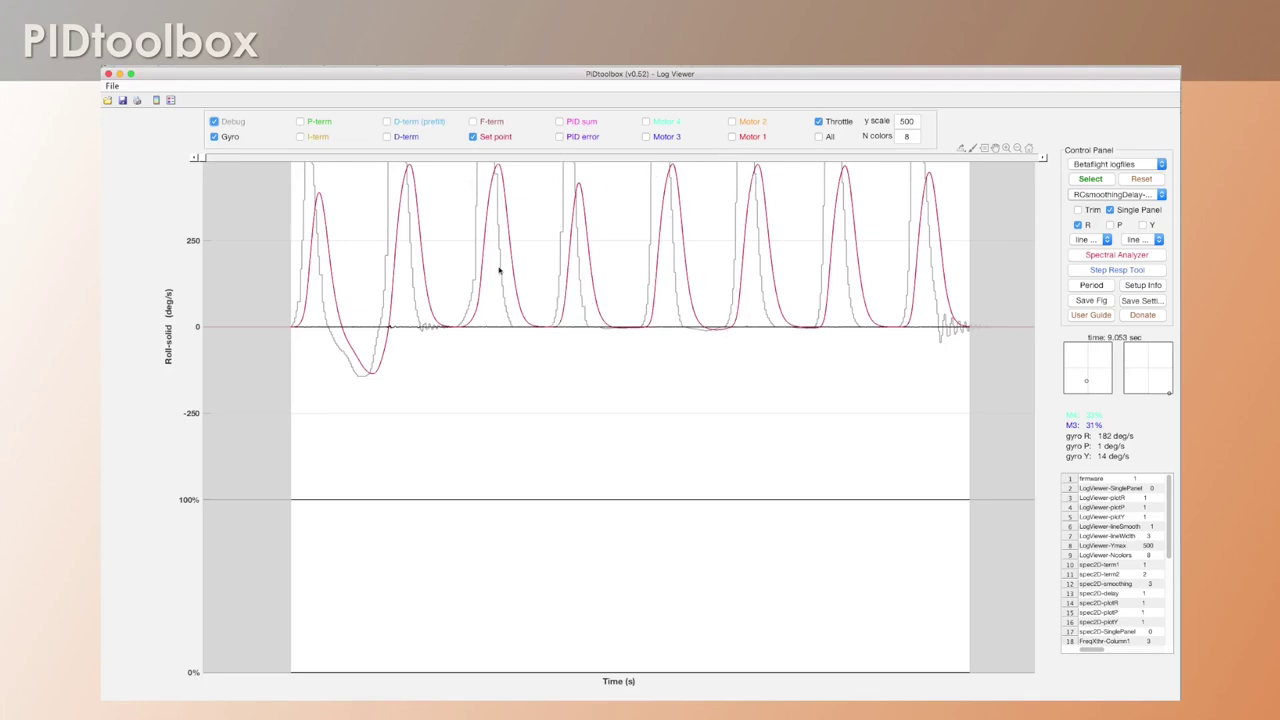
left_click(1117, 194)
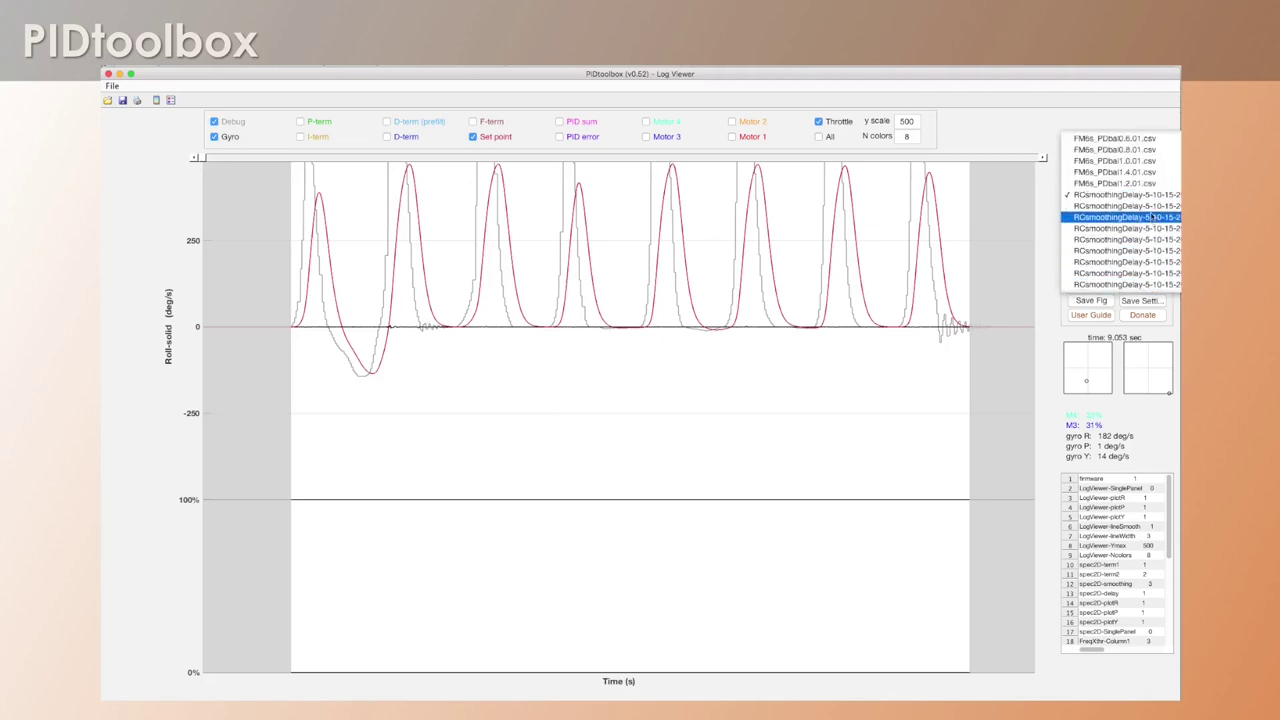
left_click(1015, 270)
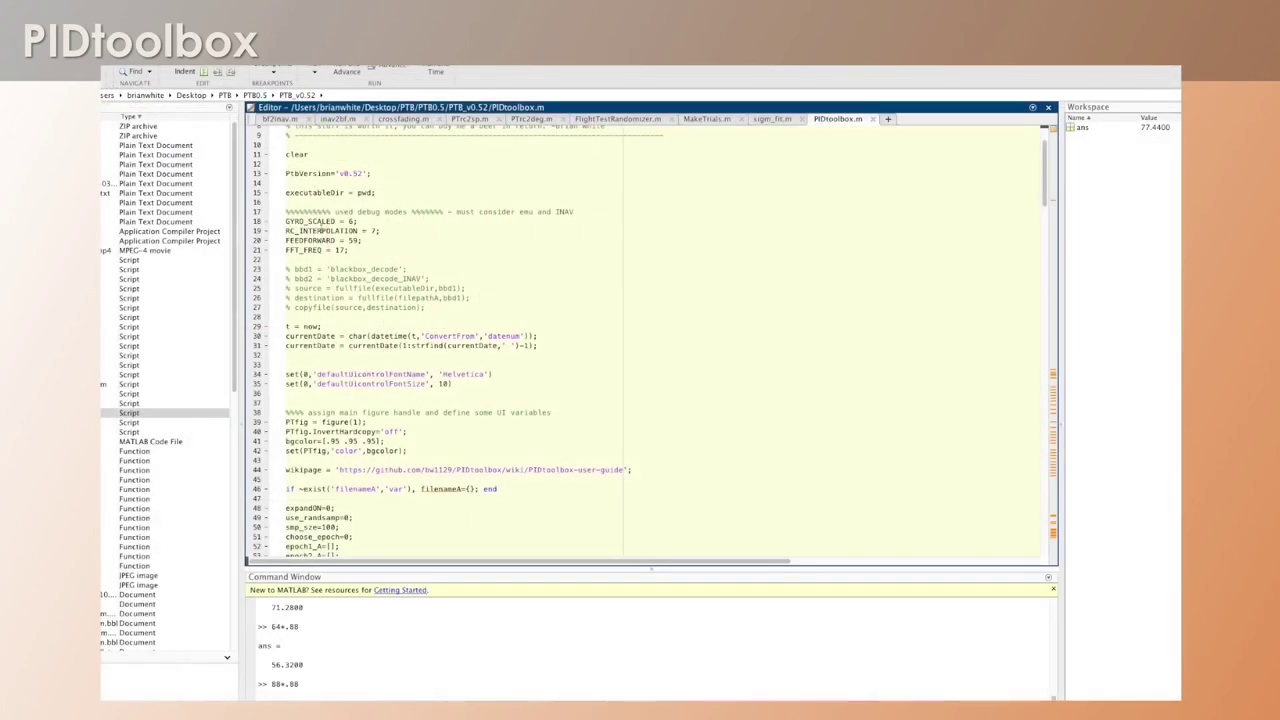
double_click(316, 230)
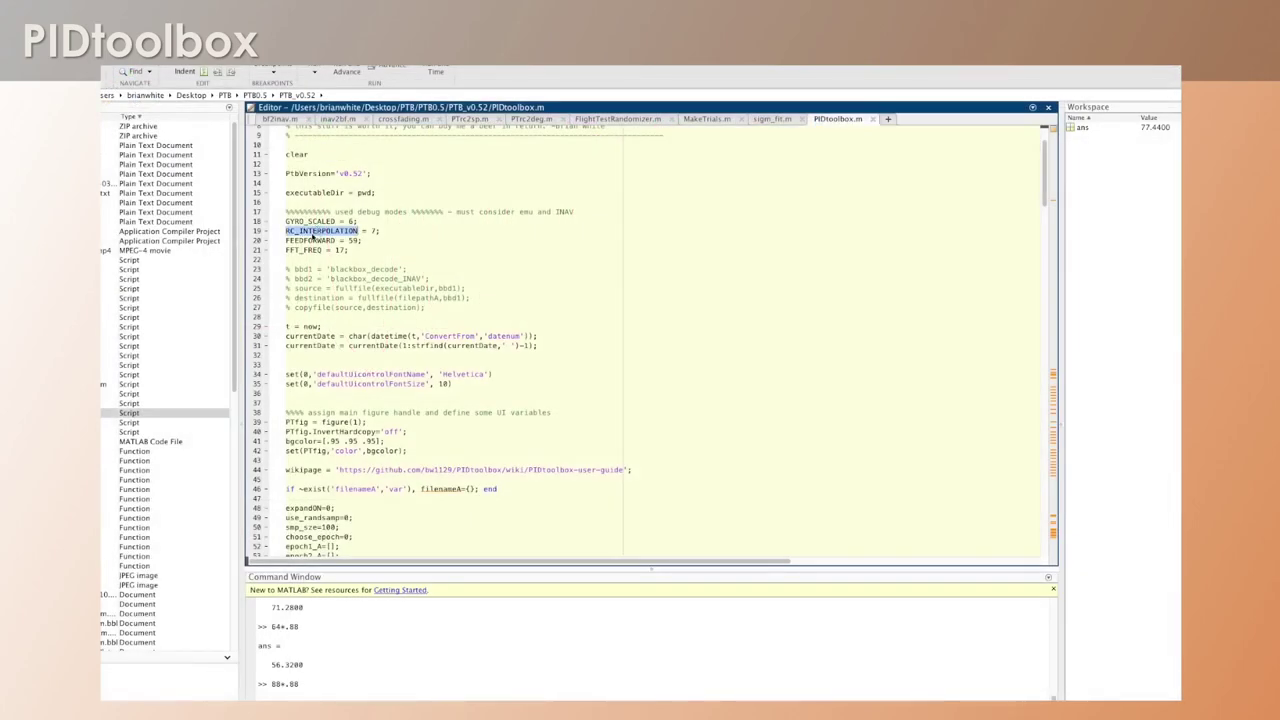
double_click(305, 241)
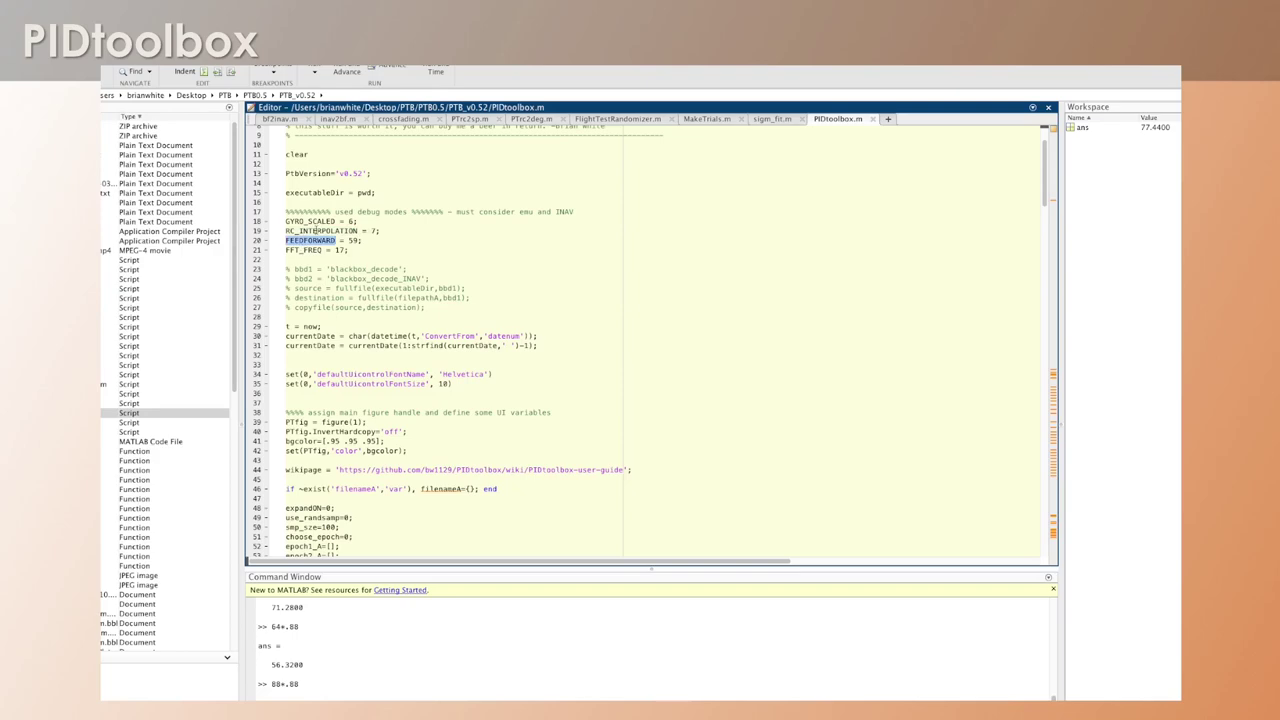
double_click(316, 230)
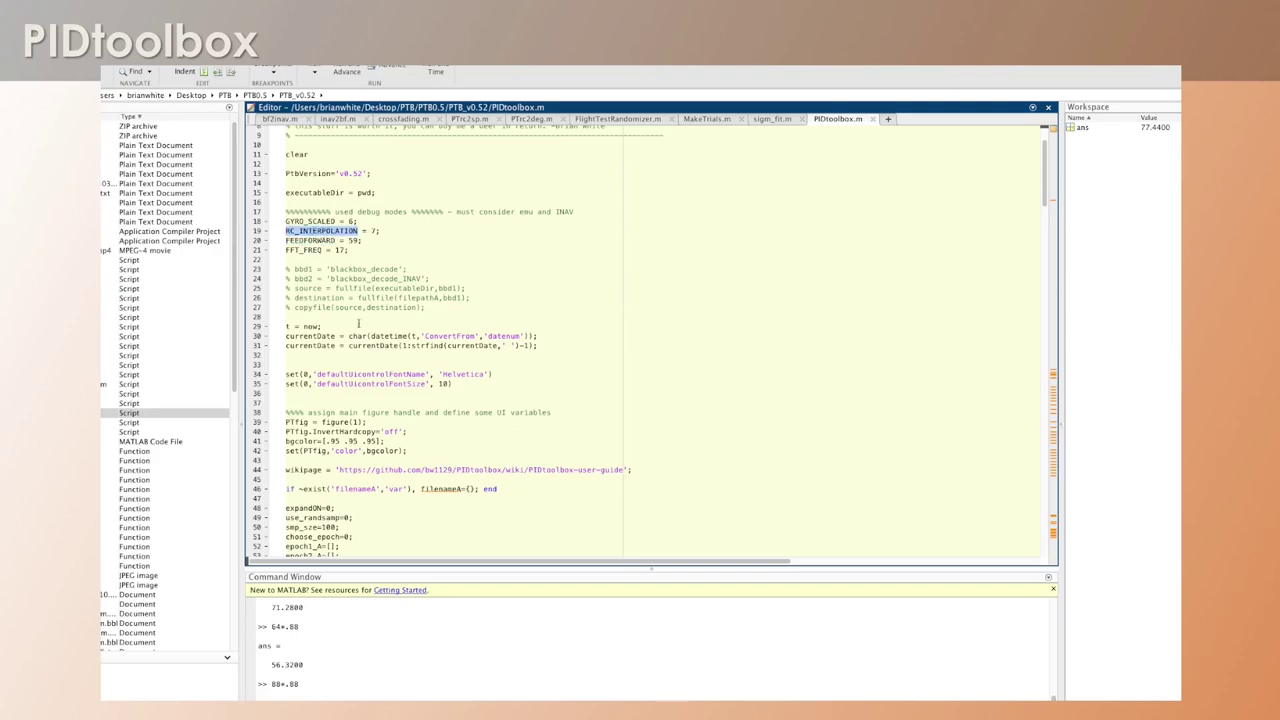
key("ctrl+Up")
left_click(1031, 240)
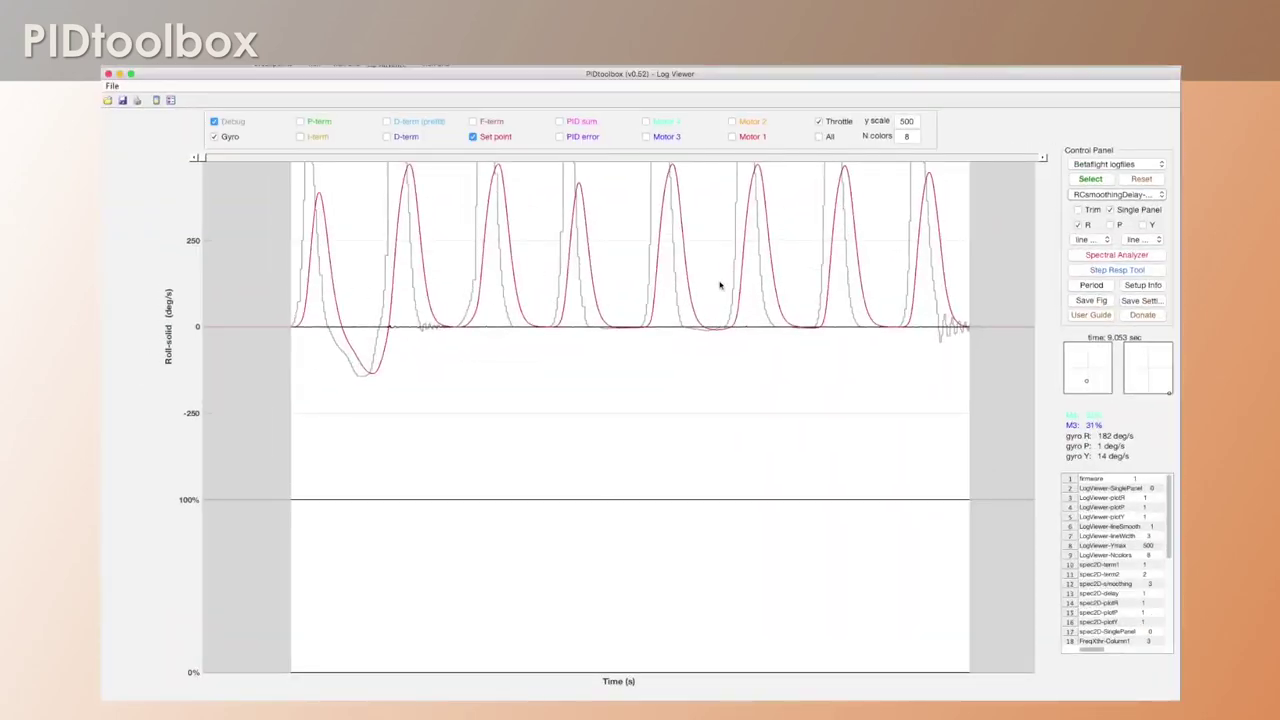
left_click(1143, 195)
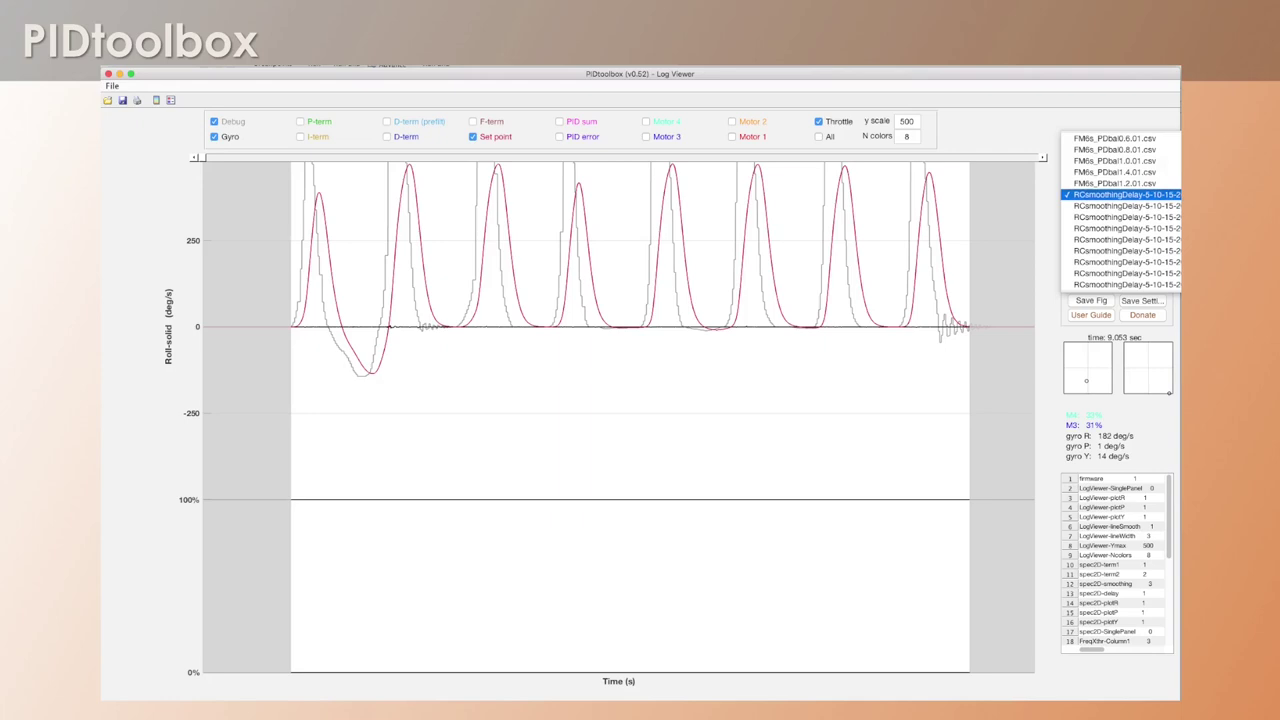
Step: Cycle through the RCsmoothingDelay logs until the desired one is plotted, then bring up the Spectral Analyzer
left_click(1133, 205)
left_click(1124, 195)
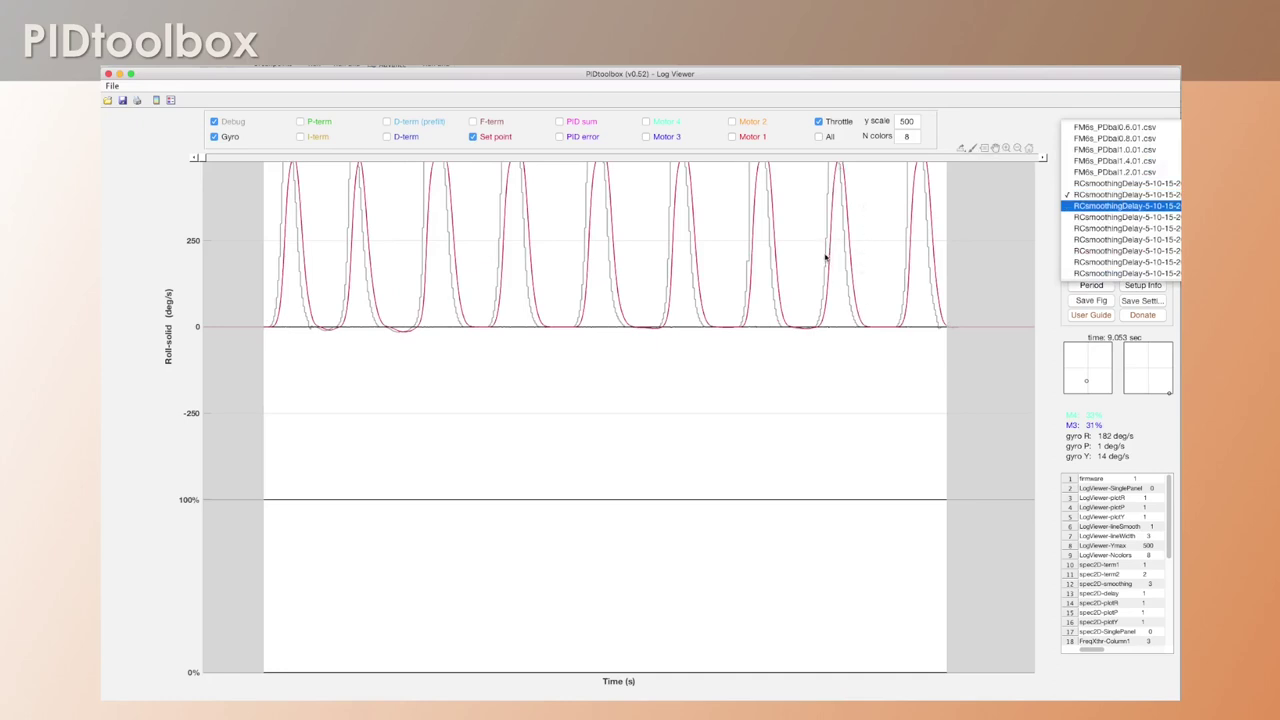
key("Return")
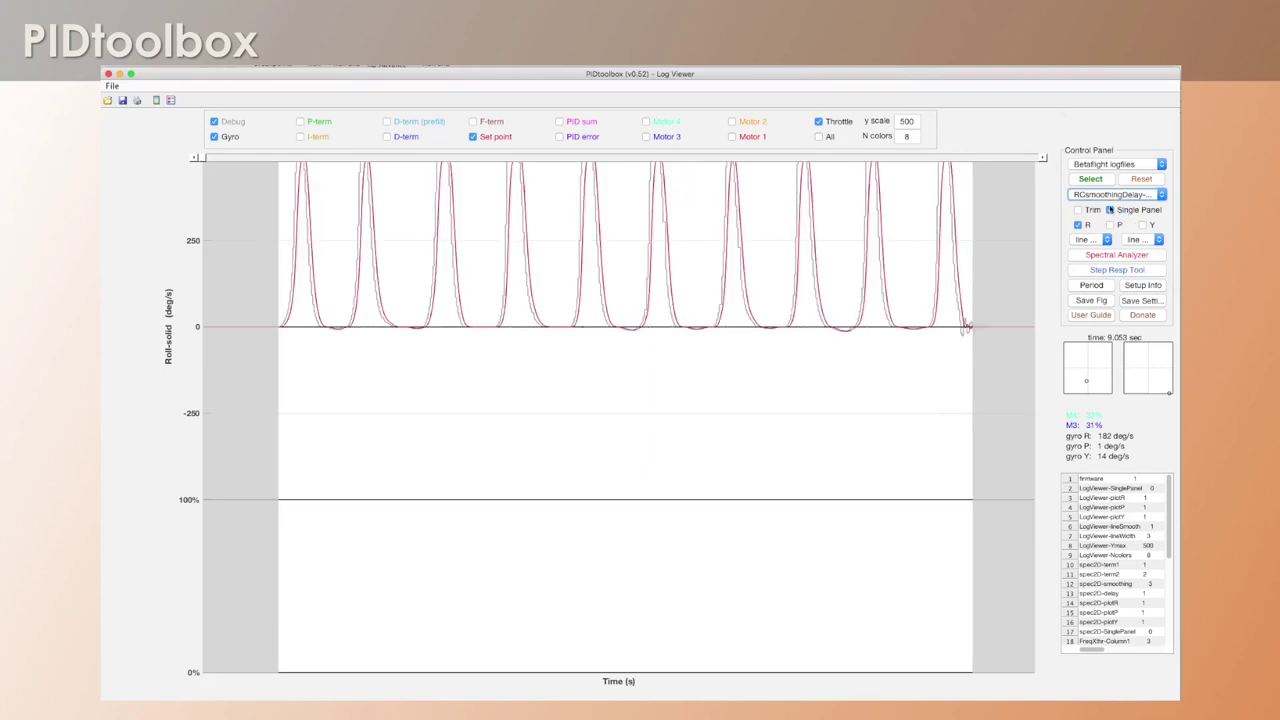
left_click(1114, 195)
left_click(1111, 211)
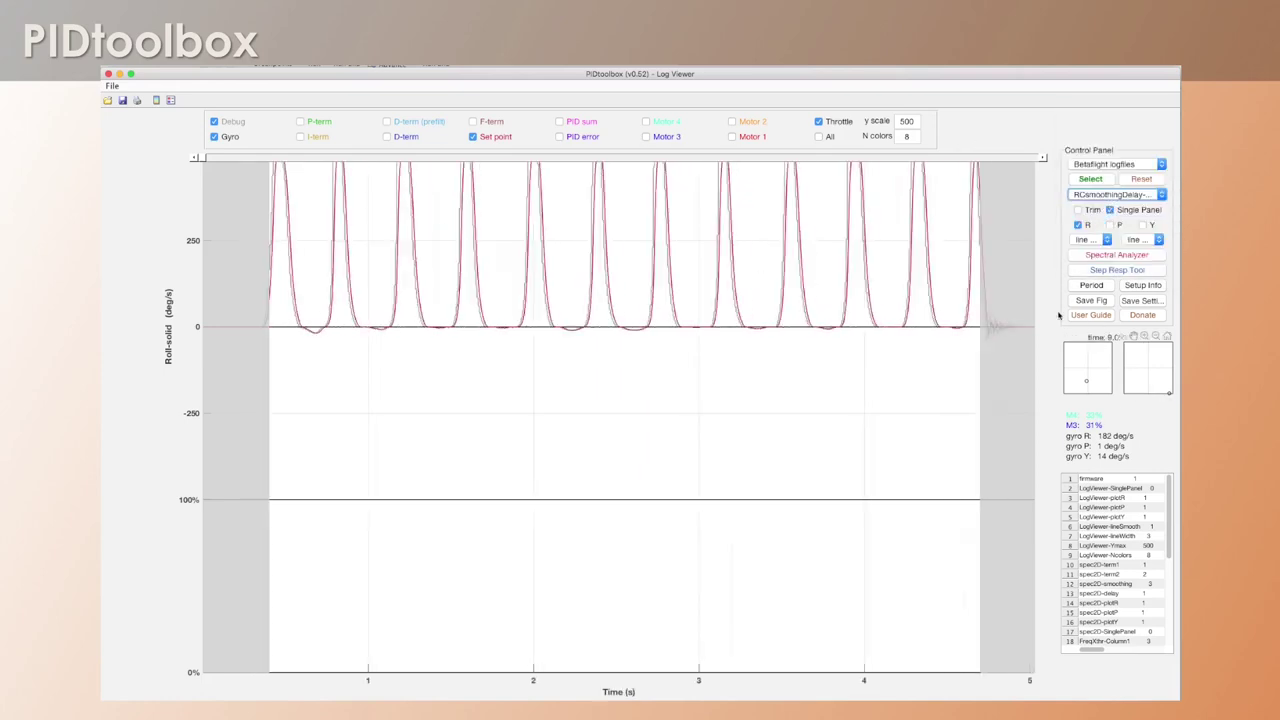
left_click(1117, 255)
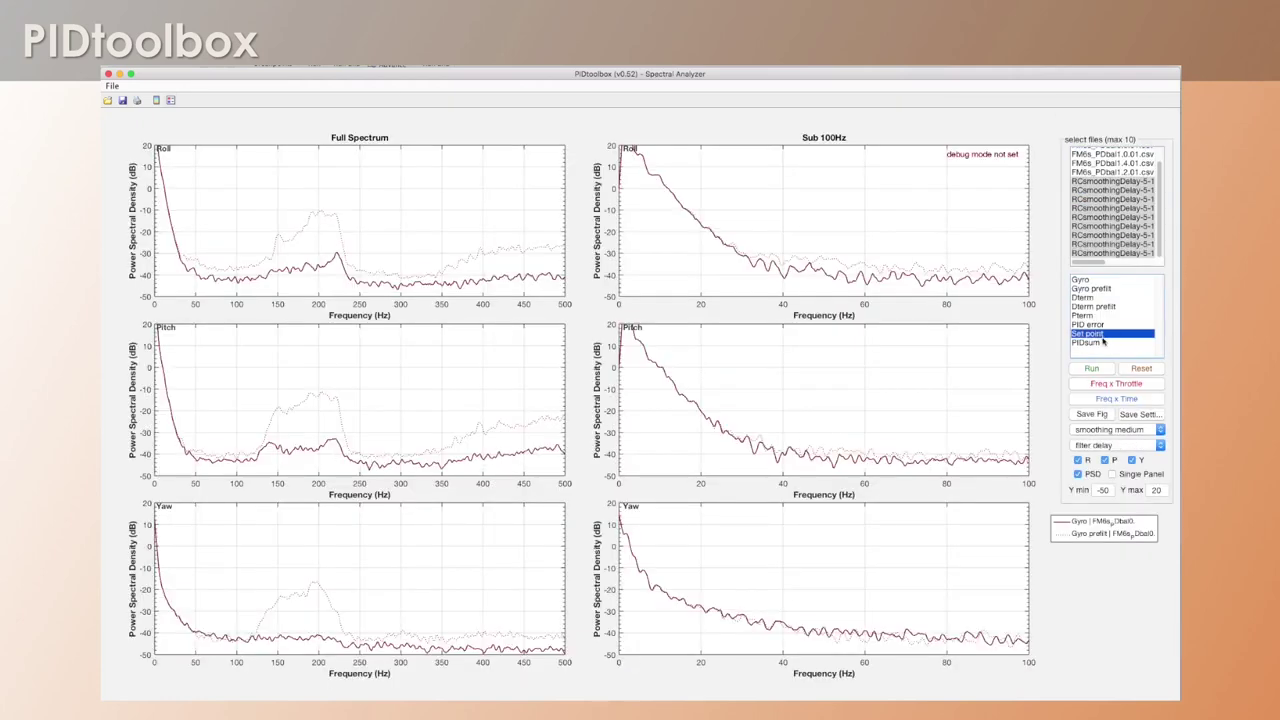
Step: Plot SP smoothing delay from the delay dropdown for the selected RCsmoothingDelay logs
left_click(1125, 447)
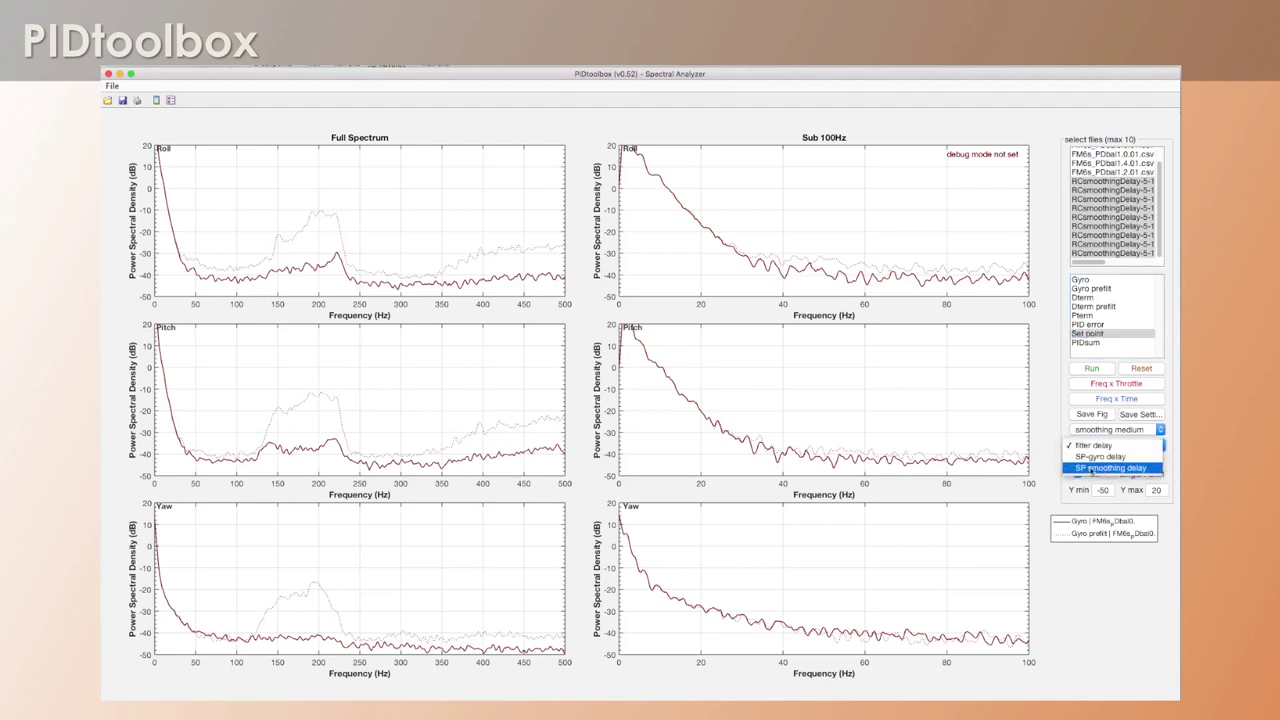
left_click(1133, 469)
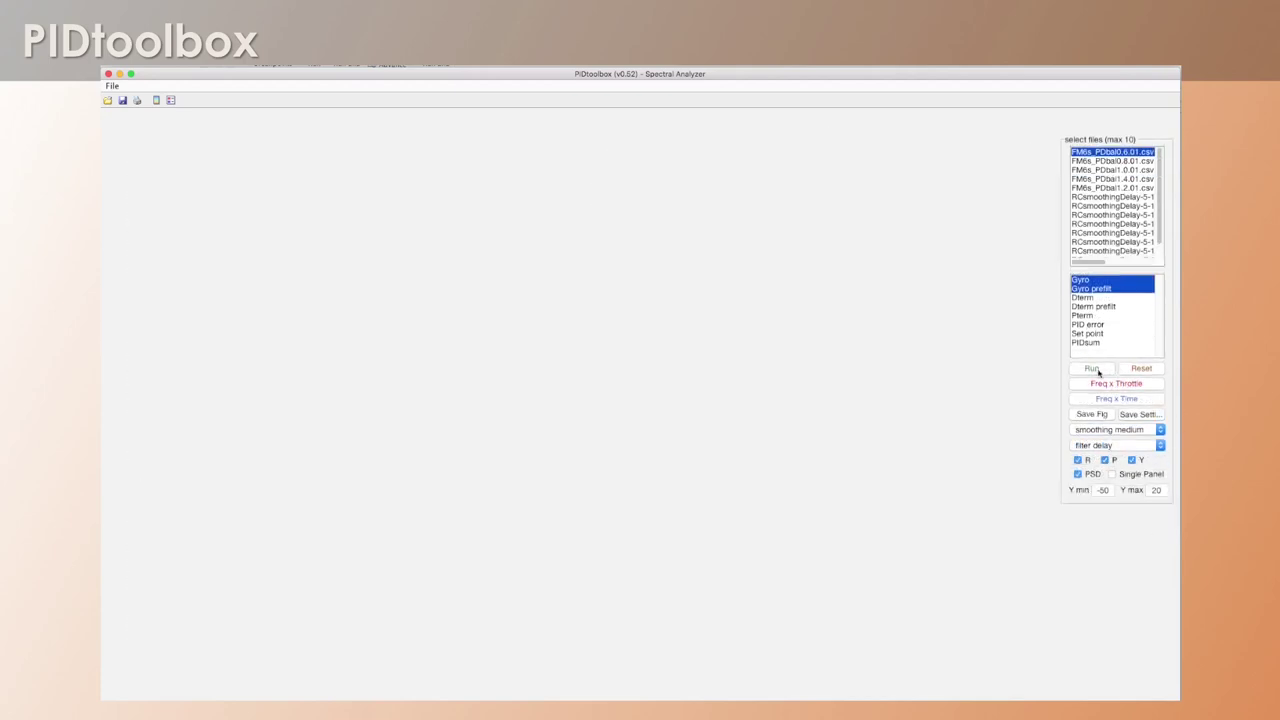
Step: Plot PIDsum in the third frequency-by-throttle spectrogram and save the settings as defaults
left_click(1122, 384)
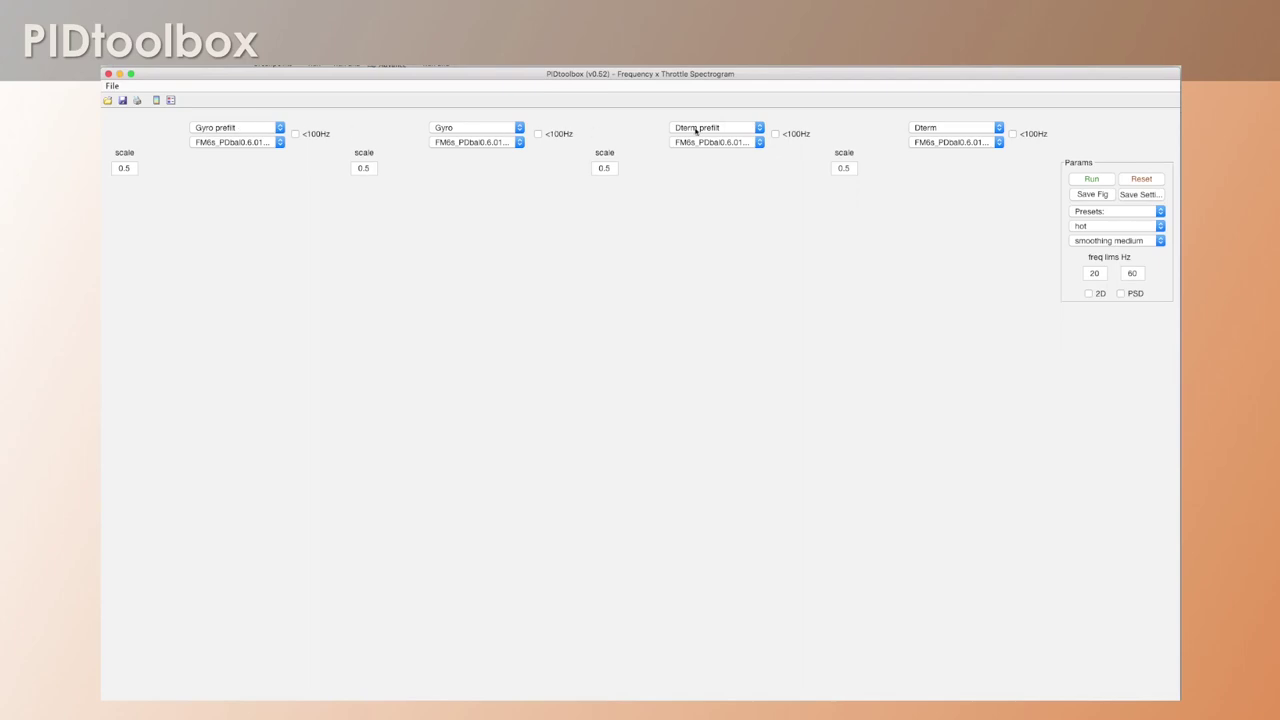
left_click(733, 128)
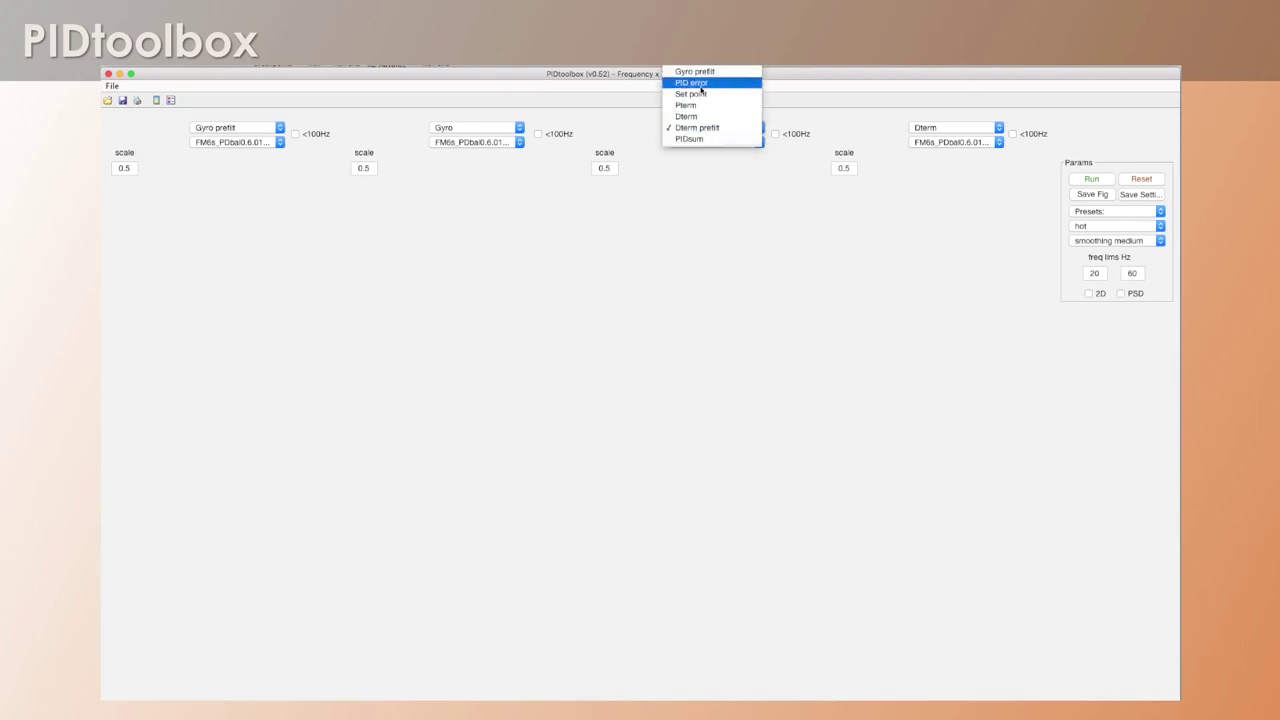
left_click(705, 140)
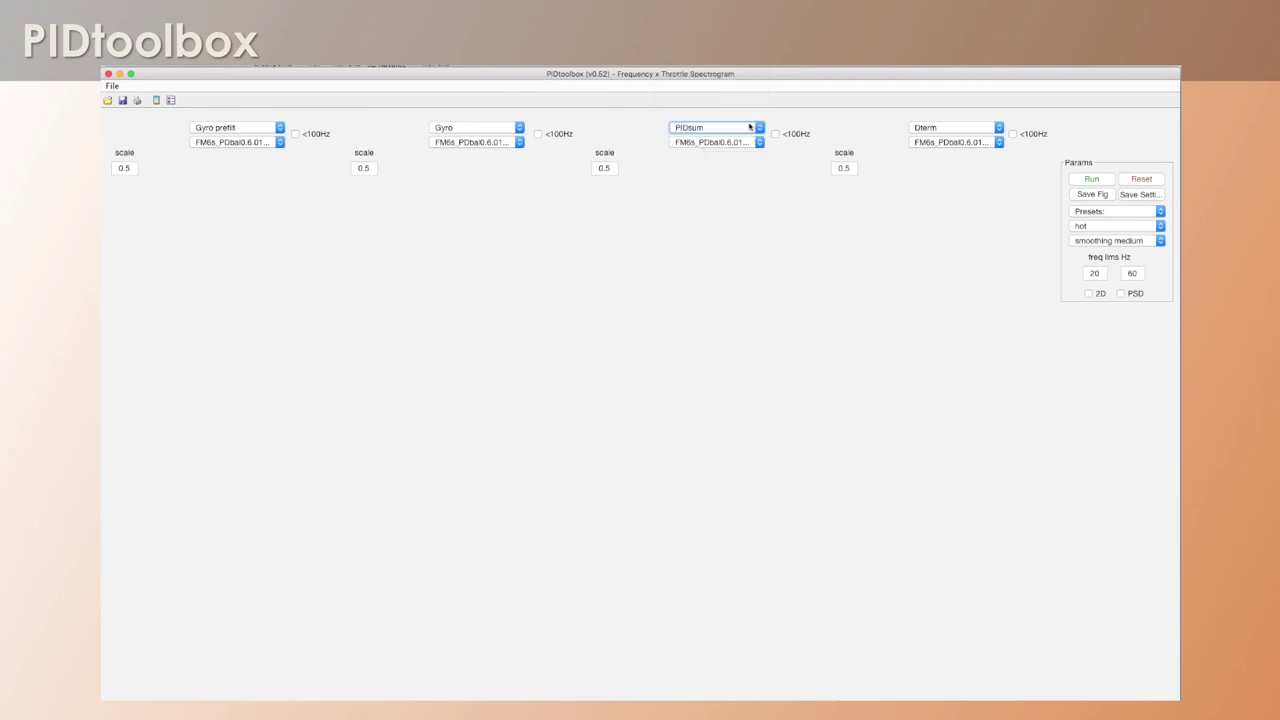
left_click(1149, 196)
key("super+w")
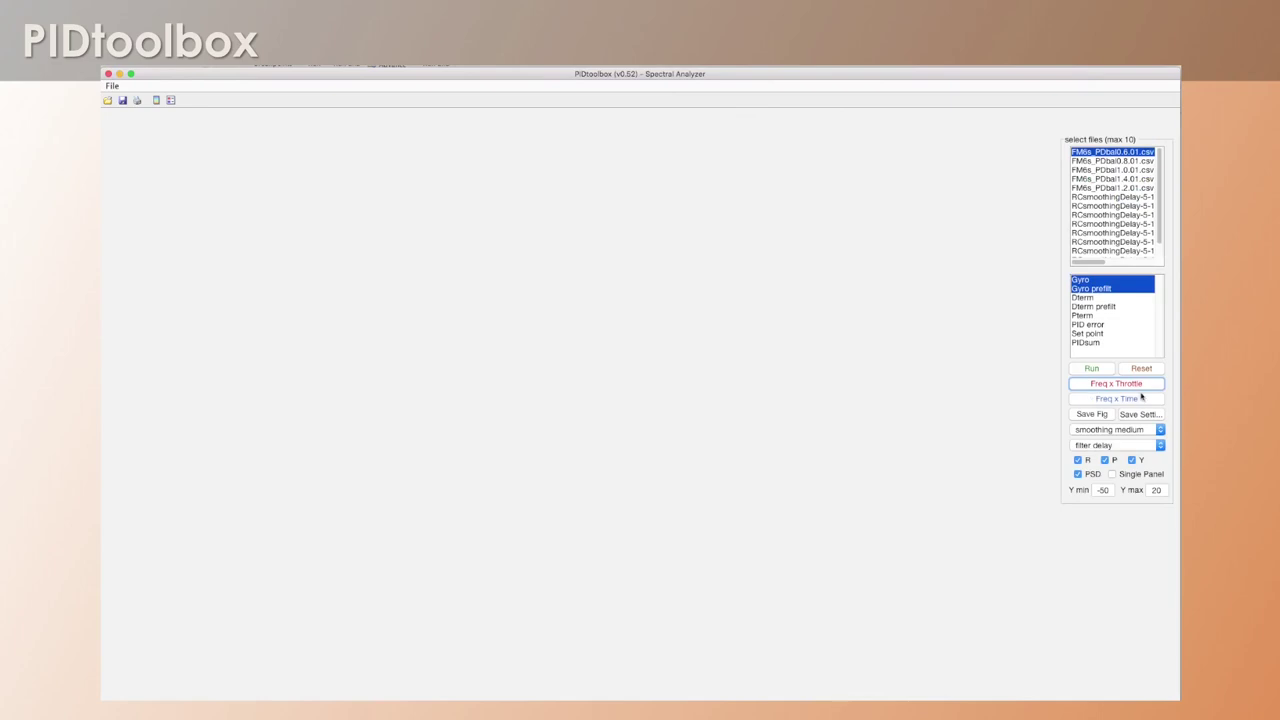
Step: Change the spectrogram colormap to jet and save it as the default
left_click(1120, 385)
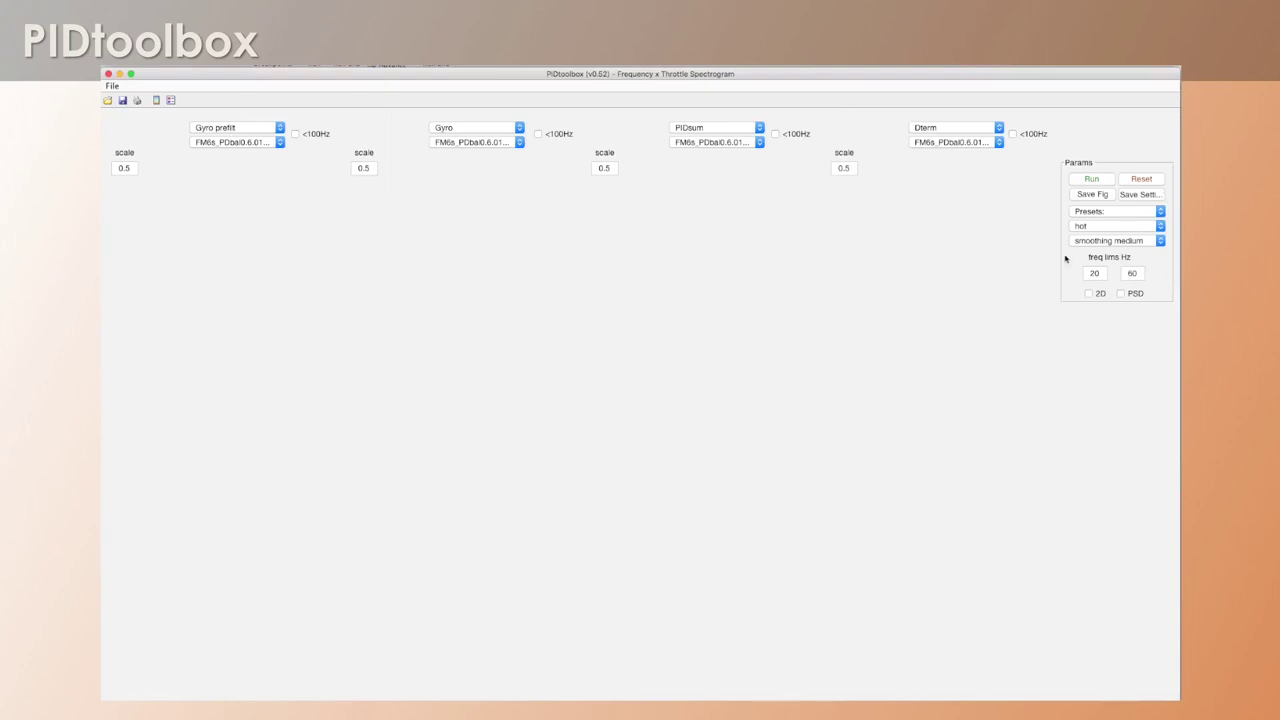
left_click(1152, 229)
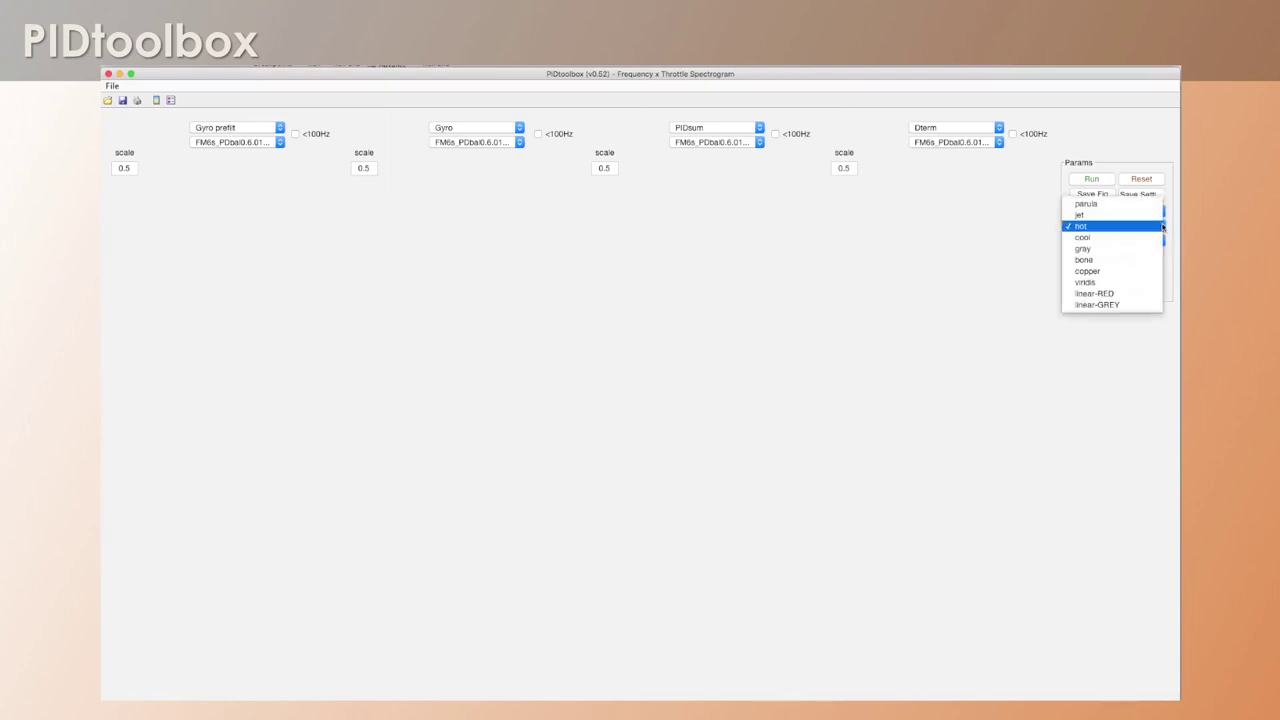
left_click(1086, 216)
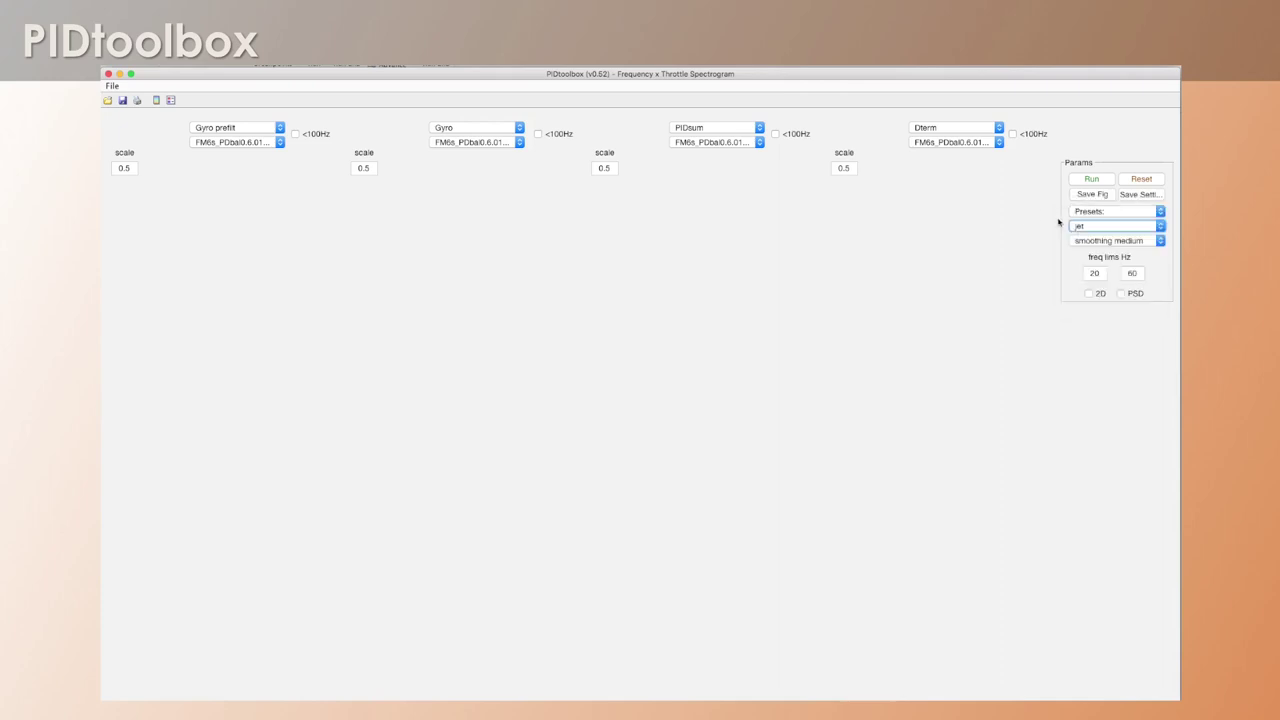
left_click(1140, 194)
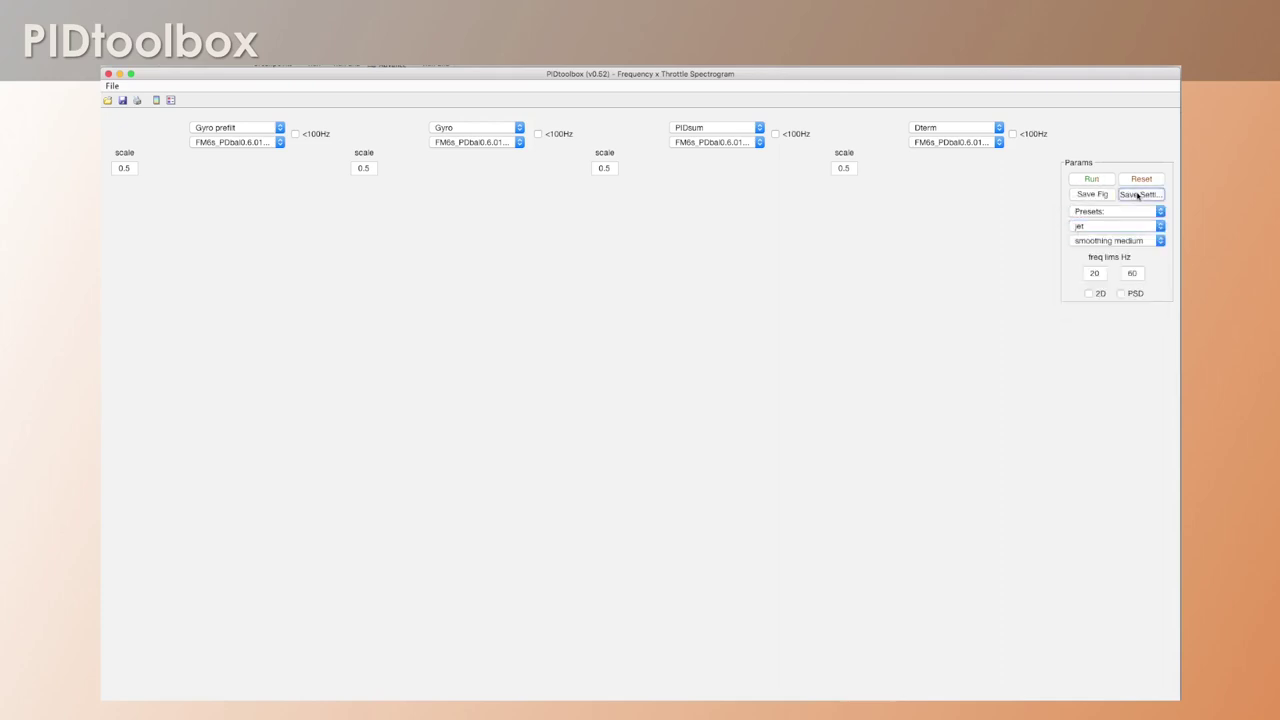
Step: Reopen the frequency-by-throttle spectrogram to confirm jet is still the saved colormap
left_click(108, 74)
left_click(1117, 385)
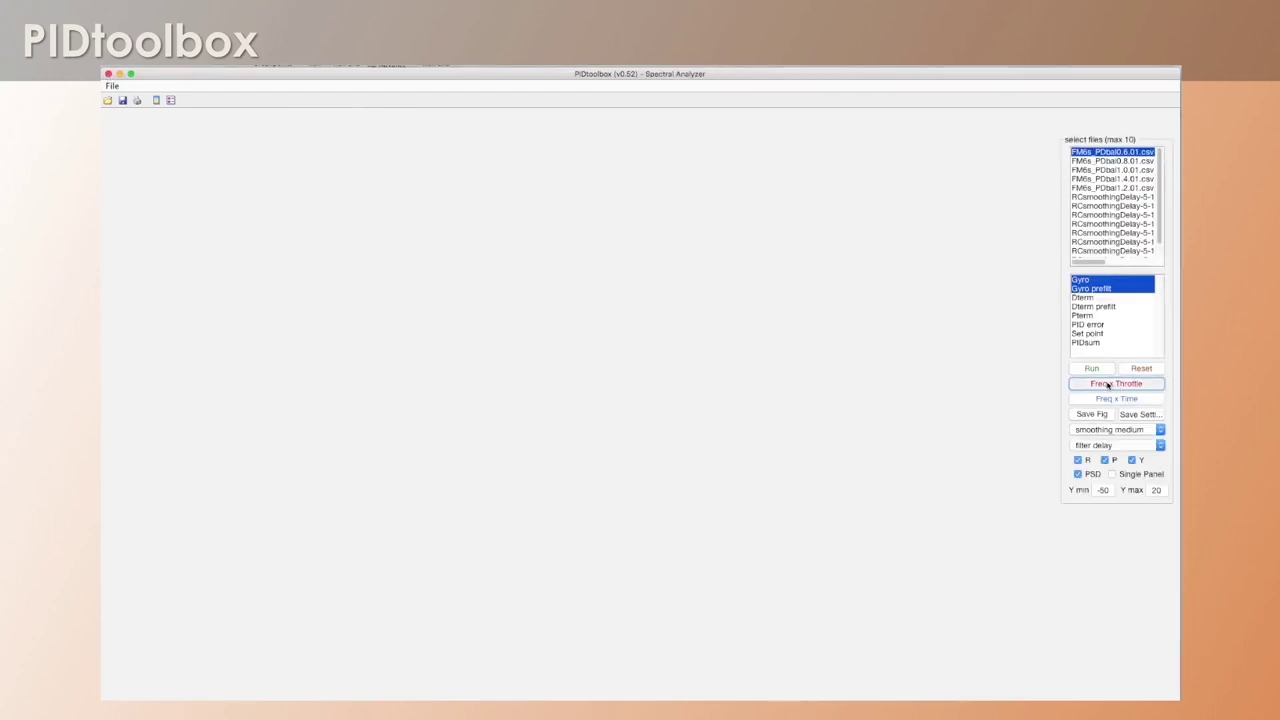
left_click(1101, 228)
left_click(1101, 228)
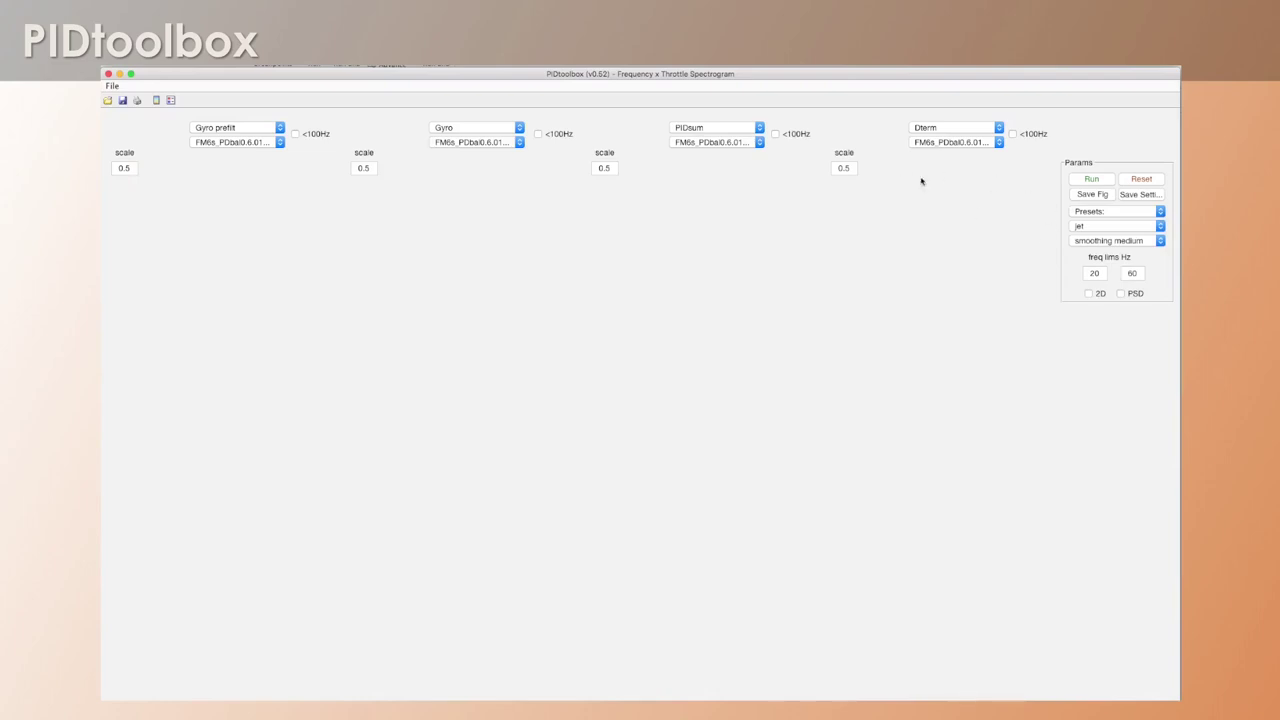
key("super+w")
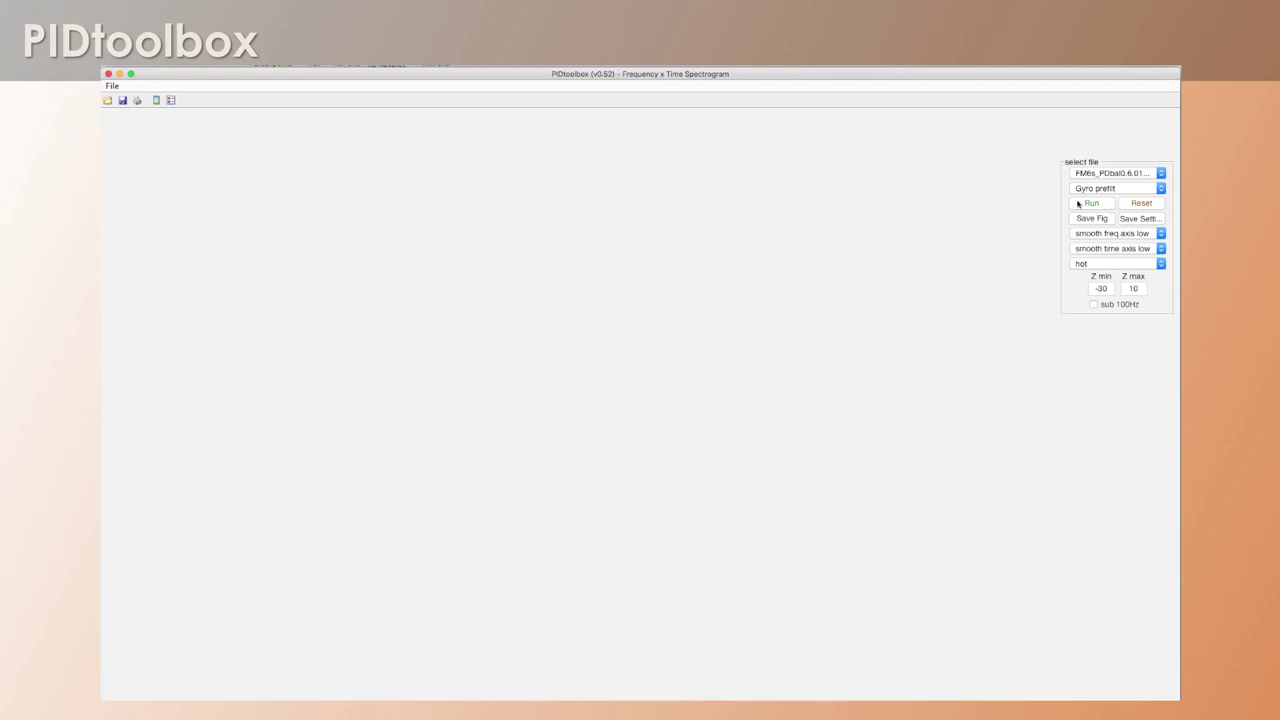
Step: Pick the MAR14 flight log and run the Gyro prefilt frequency-by-time spectrogram
left_click(1121, 172)
left_click(1121, 195)
left_click(1090, 204)
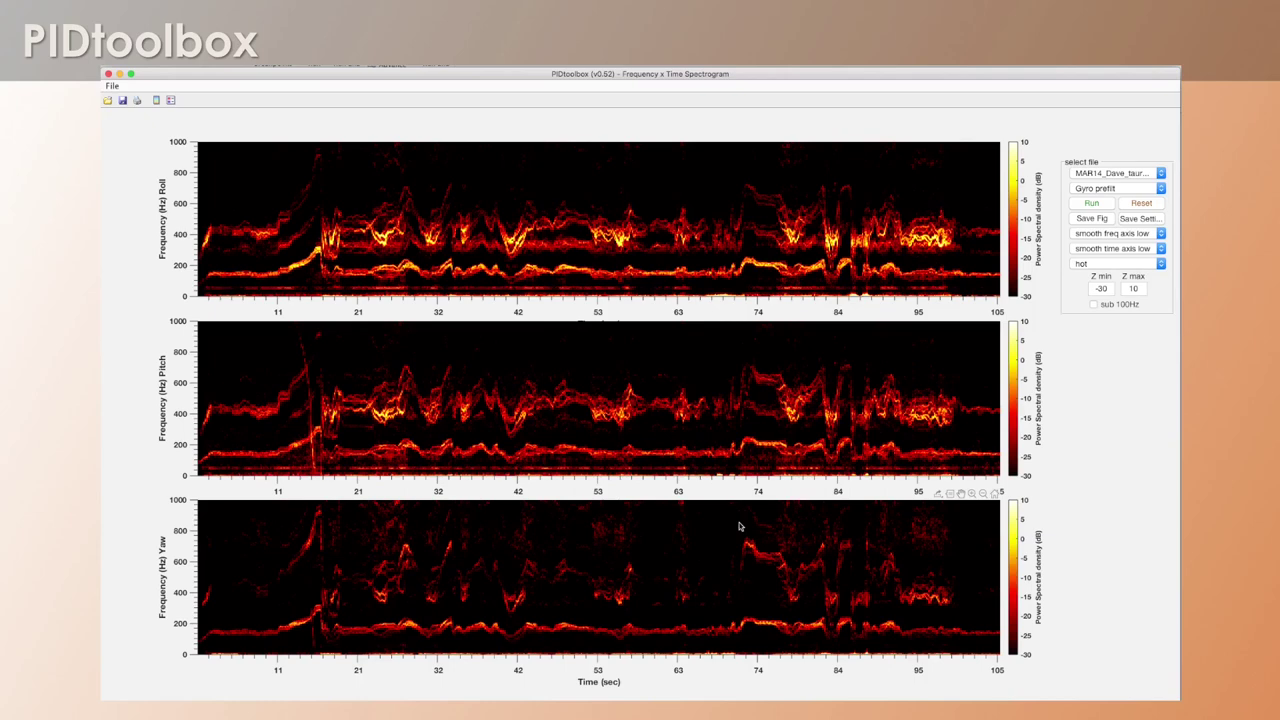
Step: Switch the analysed signal from Gyro prefilt to Gyro and recompute the spectrogram
left_click(1142, 189)
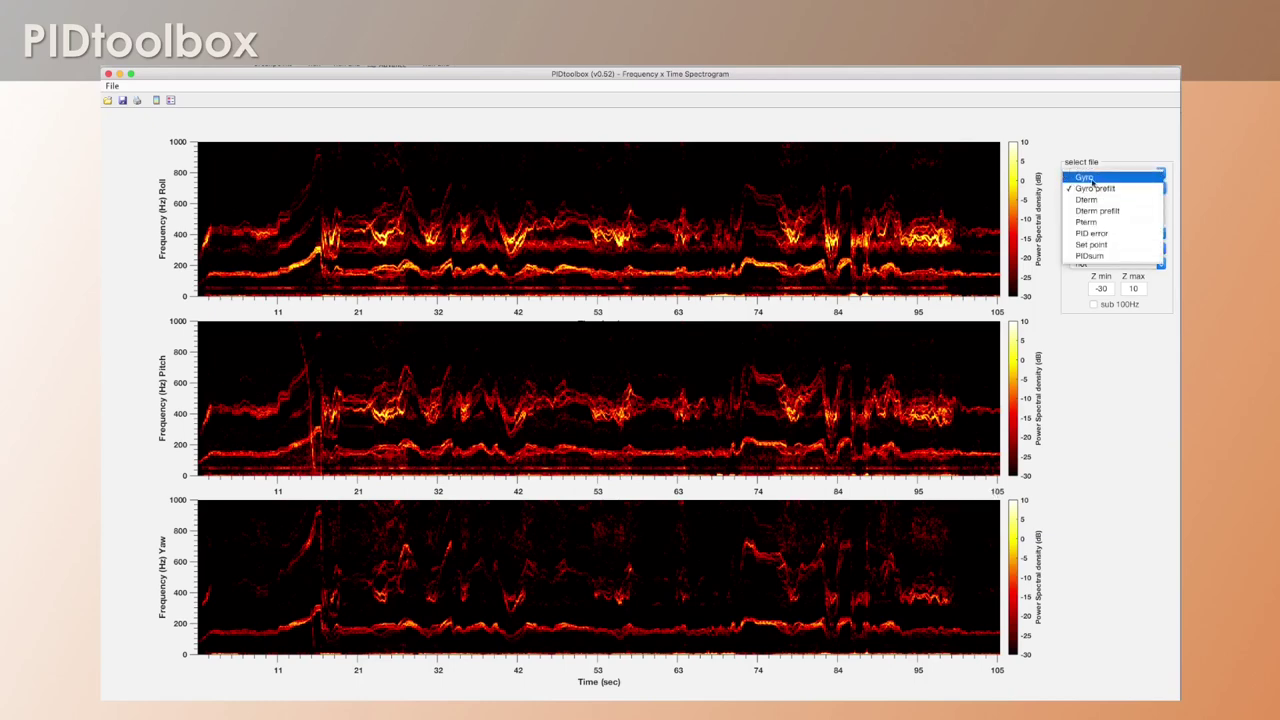
left_click(1110, 180)
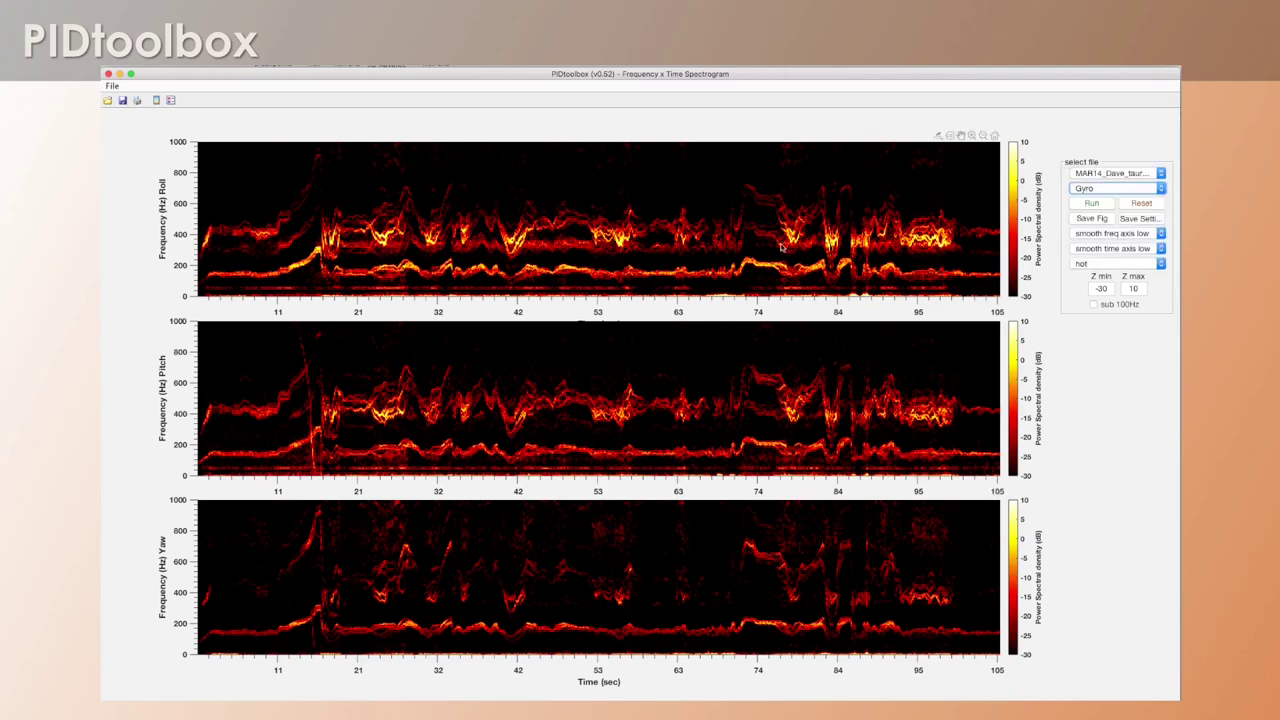
left_click(1094, 205)
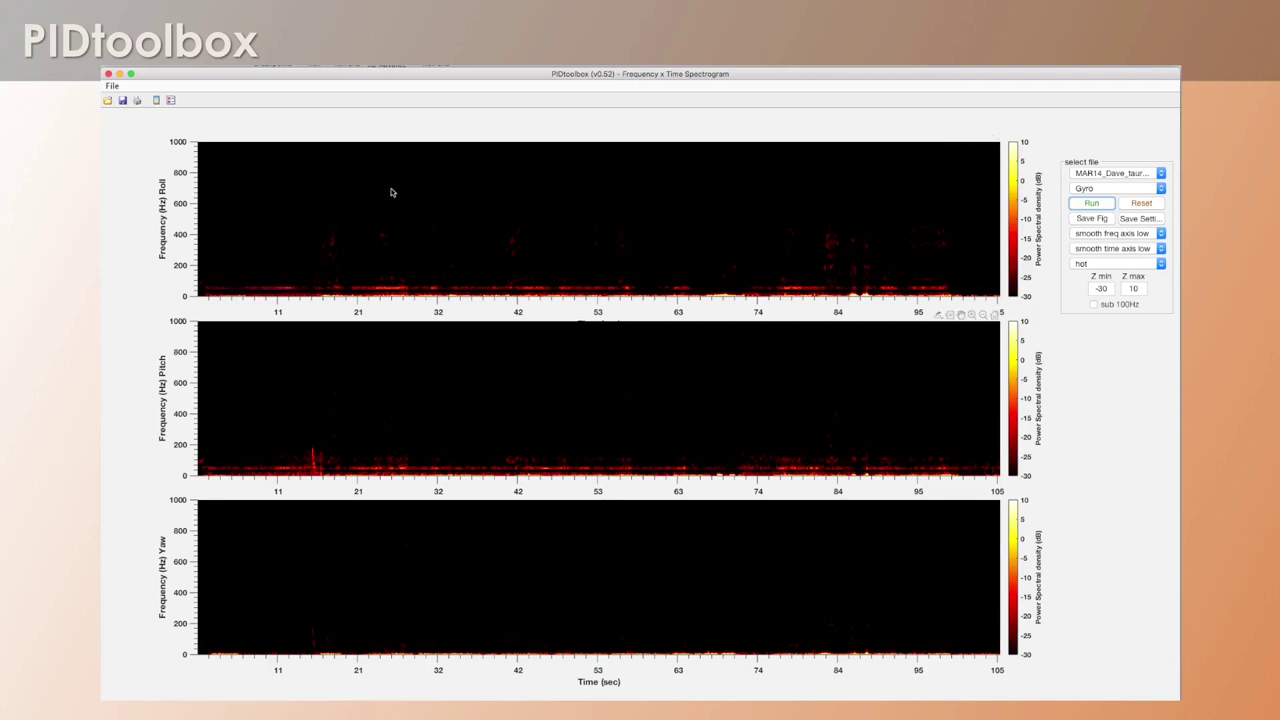
Step: Move the spectrogram window aside and back, then bring up the Step Response Tool
left_click_drag(168, 76, 198, 80)
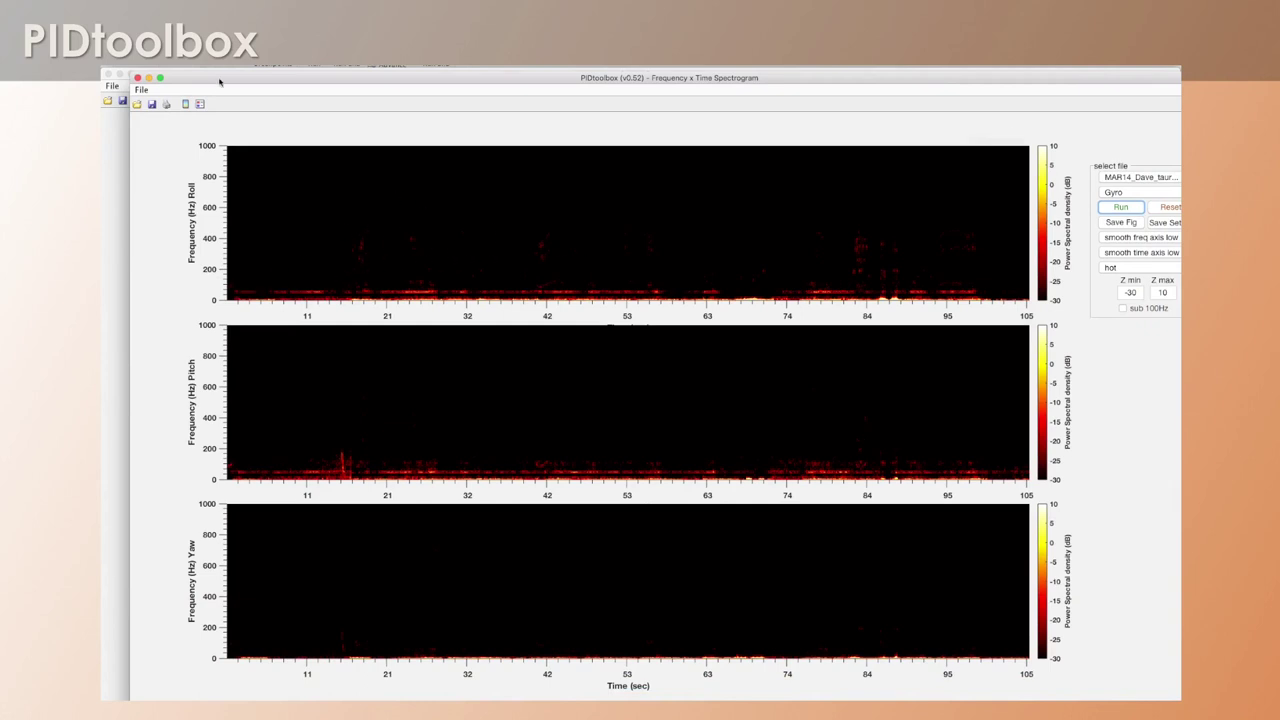
left_click_drag(220, 82, 190, 79)
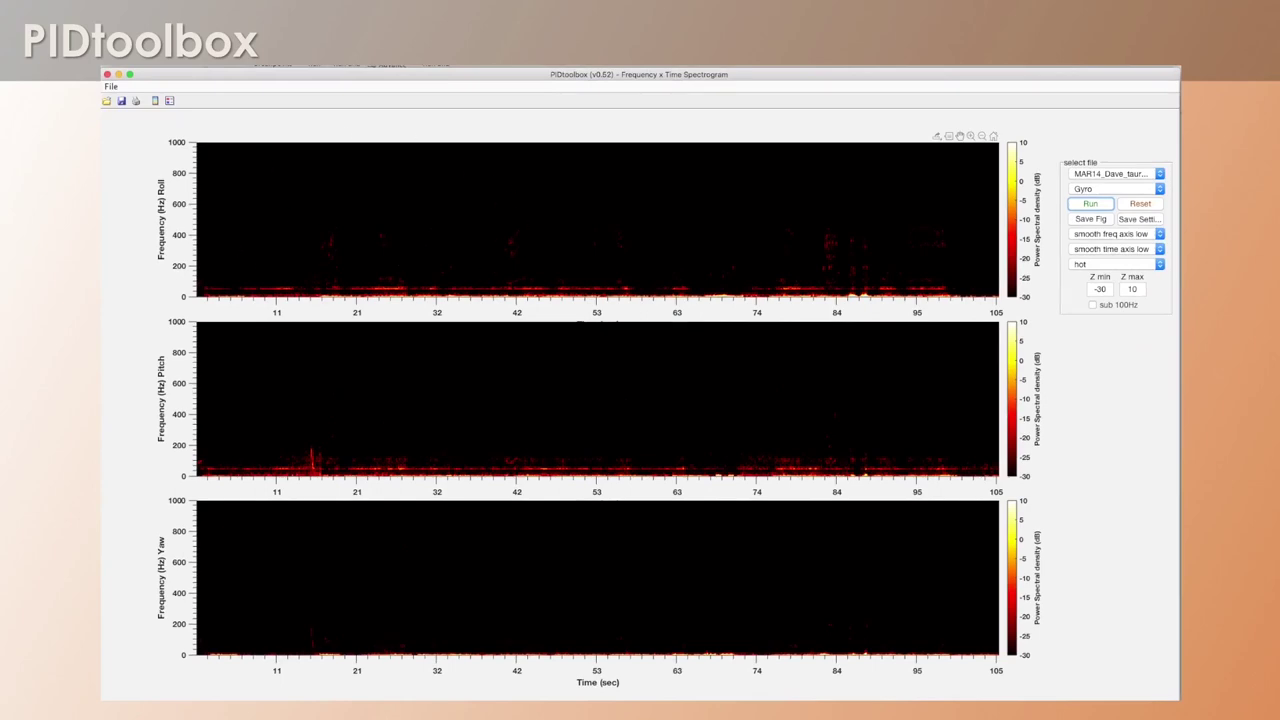
left_click(1115, 173)
left_click(1160, 232)
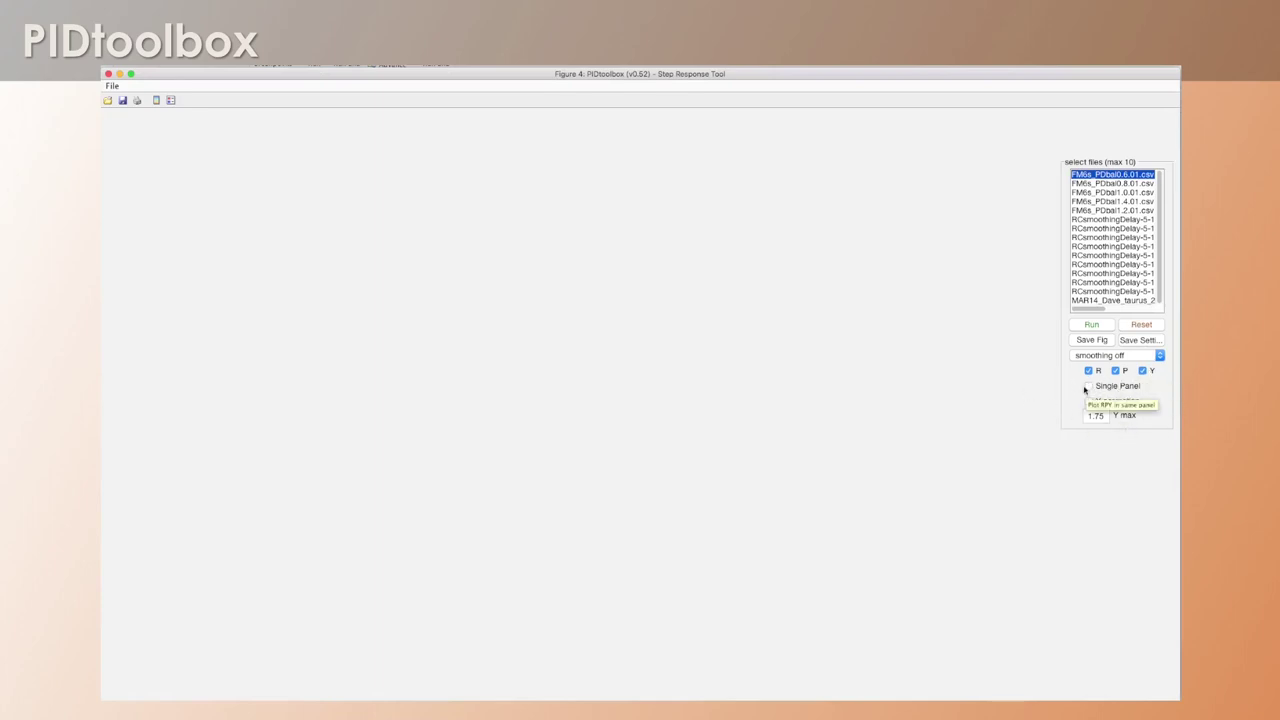
Step: Plot step responses for the five FM6s_PDbal logs, then FM6s_PDbal0.6.01.csv alone in one panel
left_click_drag(1133, 177, 1135, 209)
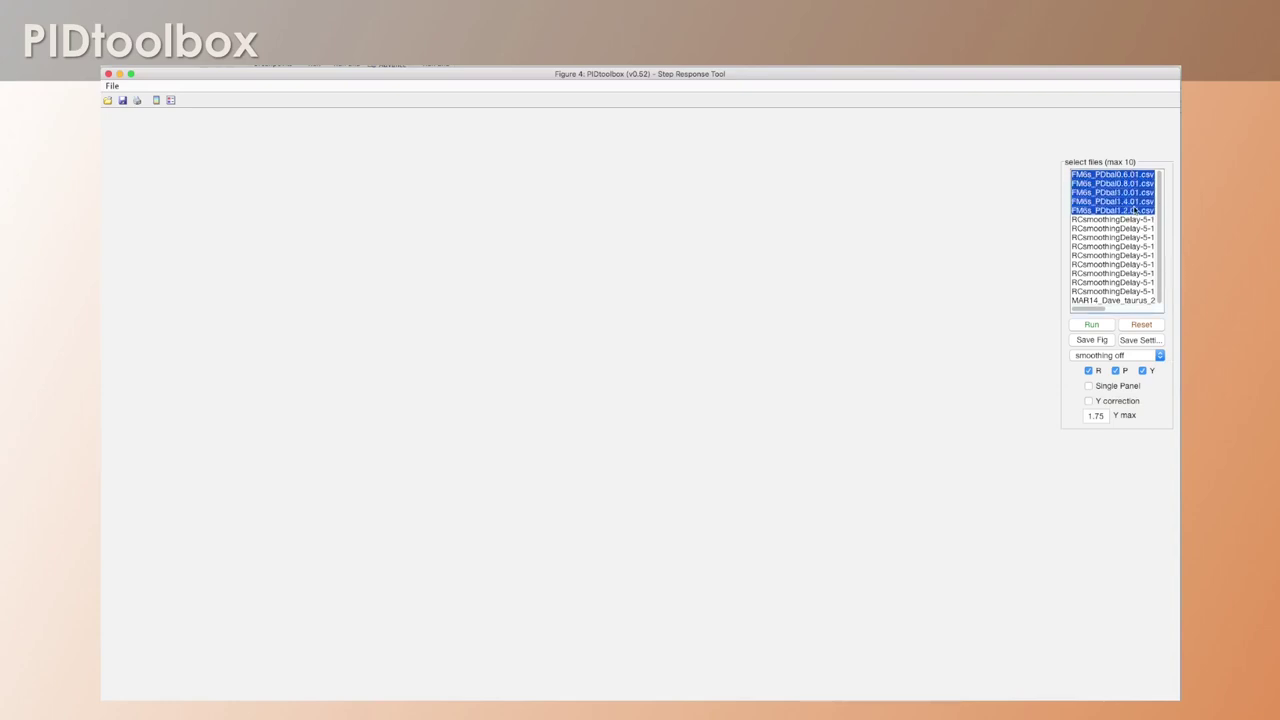
left_click(1095, 325)
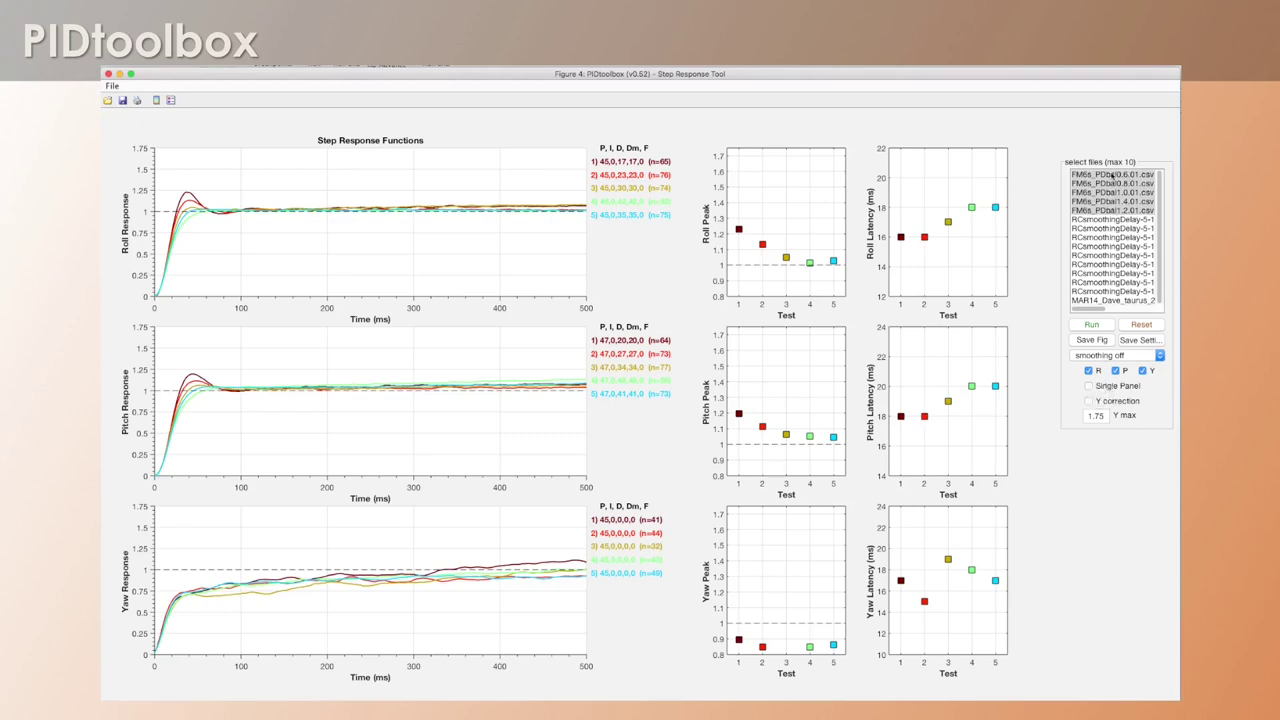
left_click(1117, 175)
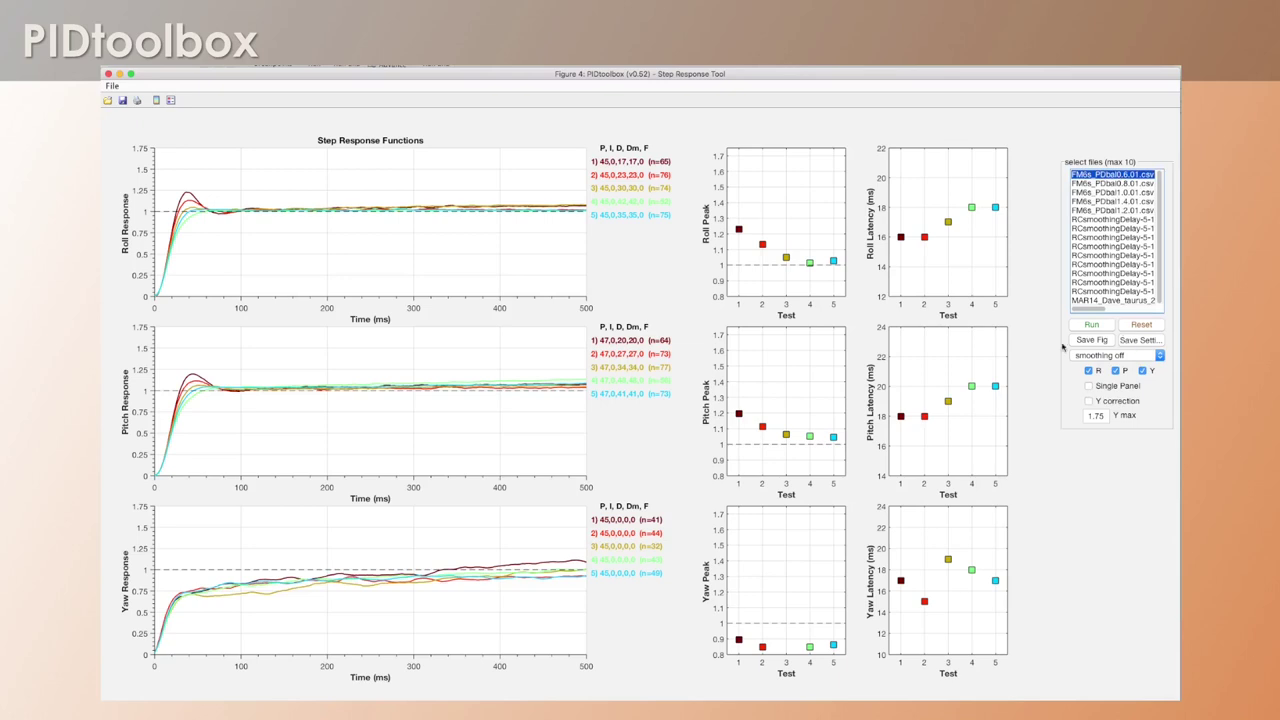
left_click(1091, 325)
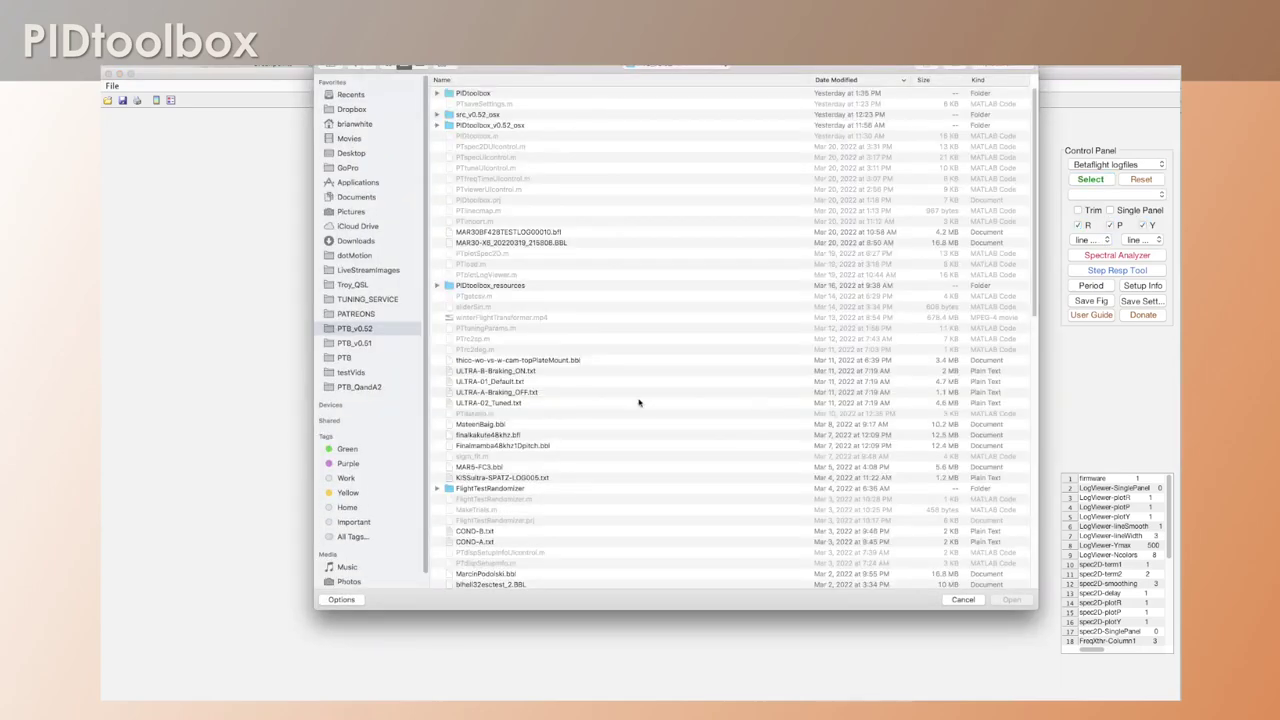
Step: Find the racelog2 .bbl blackbox log in the Open dialog and load it
scroll(1020, 330, "down", 15)
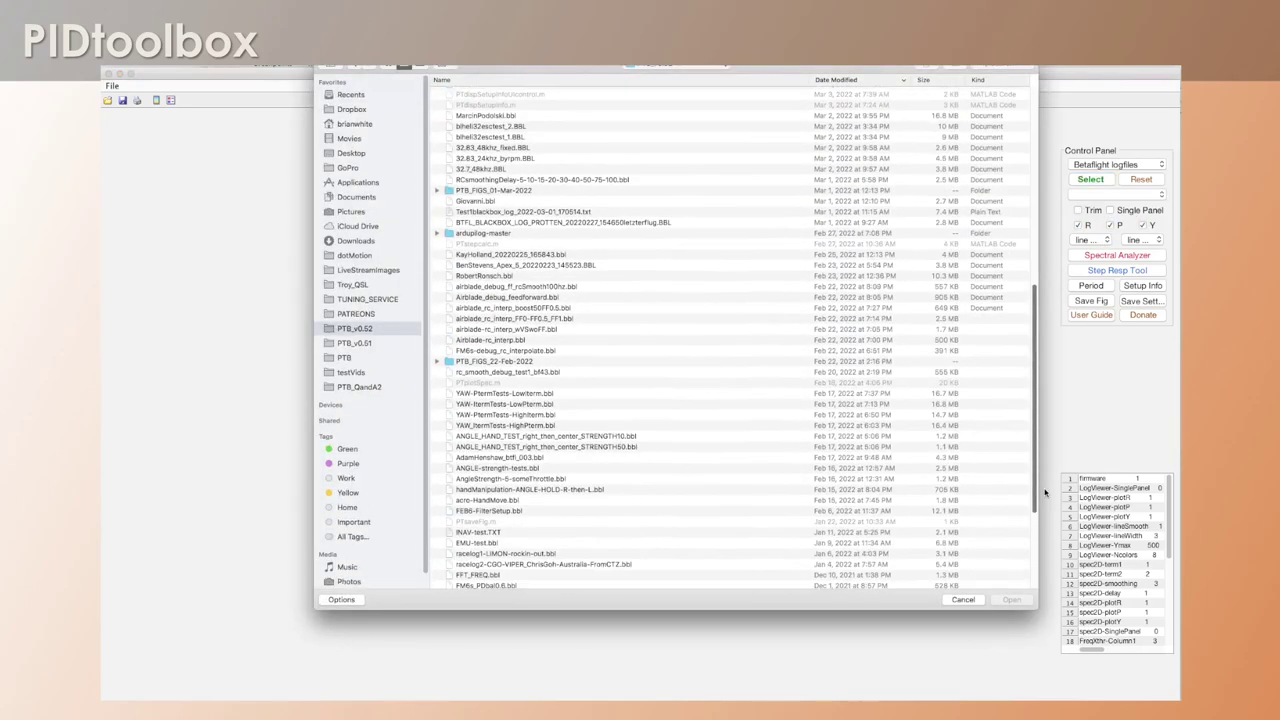
left_click_drag(1045, 503, 1041, 541)
scroll(1041, 541, "down", 1)
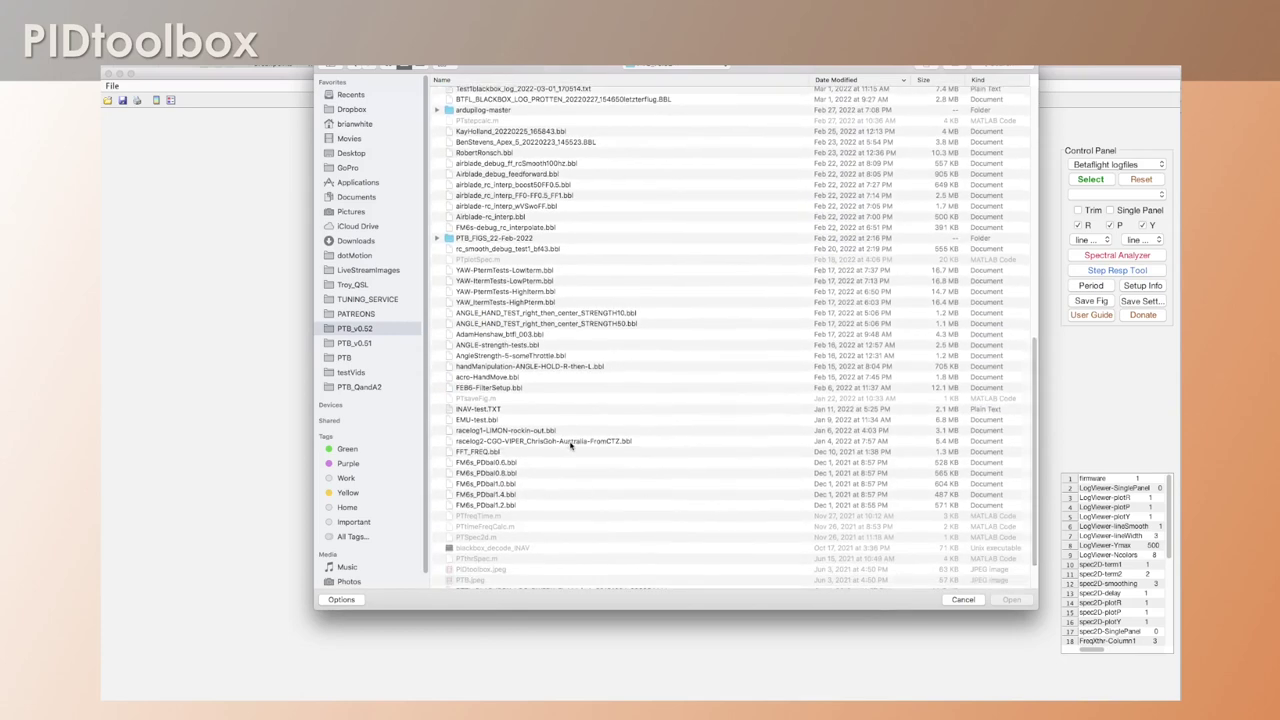
left_click(555, 442)
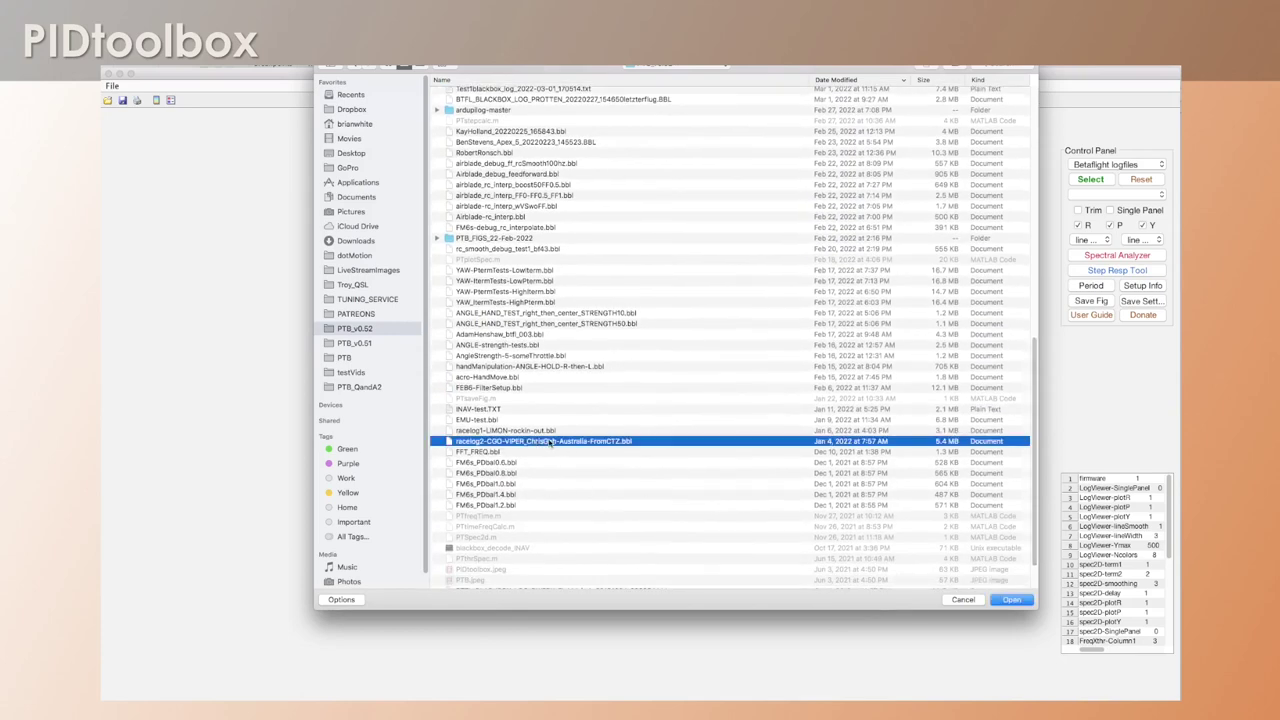
left_click(1013, 600)
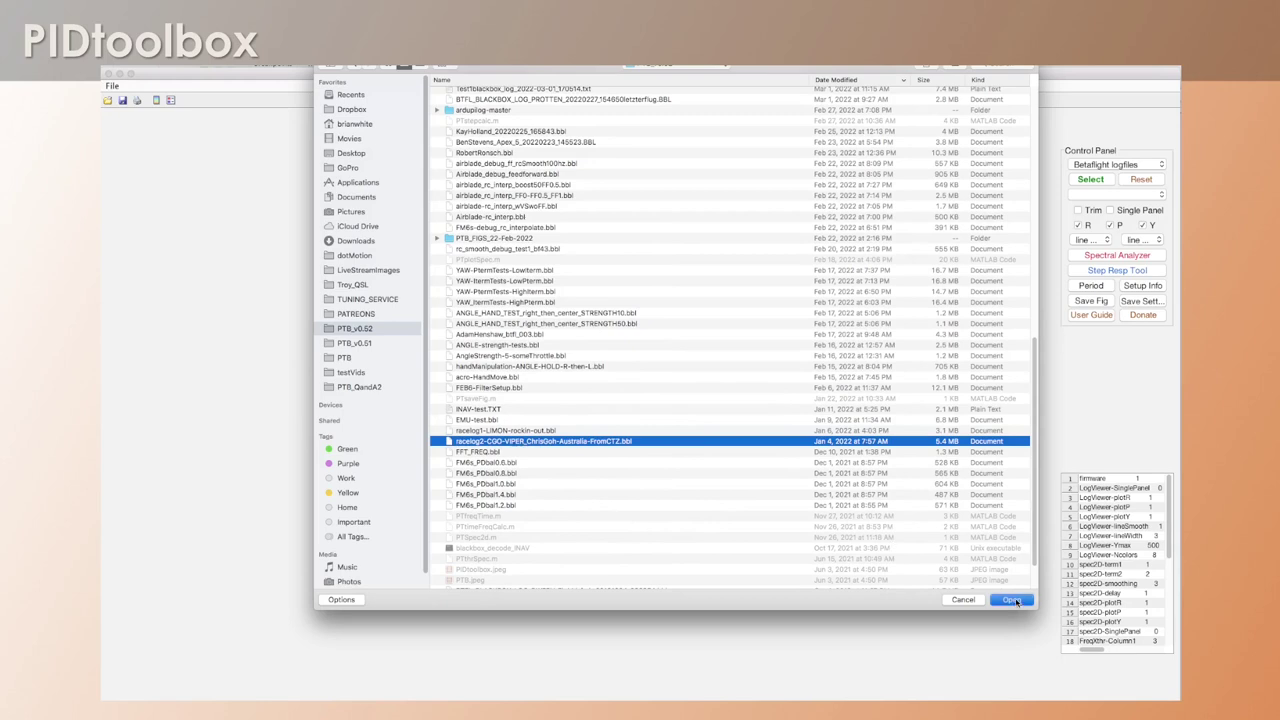